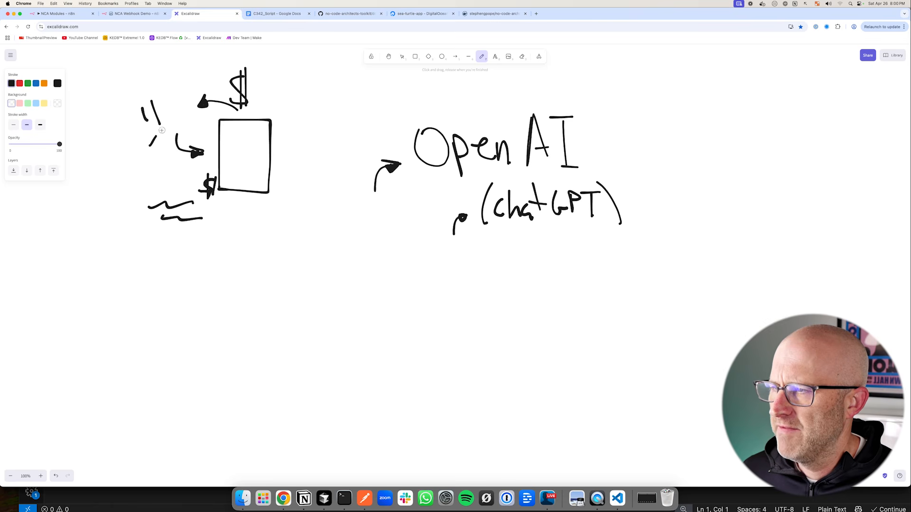
Step: Sketch more freehand arrows and strokes below the box diagram on the whiteboard
{"action": "left_click_drag", "start_coordinate": [191, 236], "coordinate": [231, 272]}
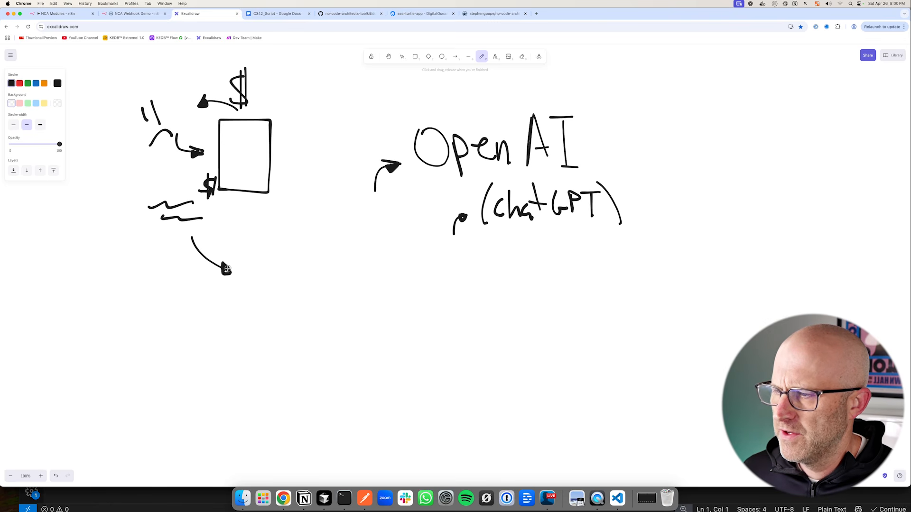
{"action": "left_click_drag", "start_coordinate": [270, 309], "coordinate": [273, 315]}
{"action": "mouse_move", "coordinate": [226, 306]}
{"action": "left_mouse_down"}
{"action": "mouse_move", "coordinate": [251, 305]}
{"action": "mouse_move", "coordinate": [257, 318]}
{"action": "mouse_move", "coordinate": [298, 283]}
{"action": "left_mouse_up"}
{"action": "left_click_drag", "start_coordinate": [236, 244], "coordinate": [262, 252]}
{"action": "mouse_move", "coordinate": [259, 220]}
{"action": "left_mouse_down"}
{"action": "mouse_move", "coordinate": [255, 233]}
{"action": "mouse_move", "coordinate": [222, 206]}
{"action": "mouse_move", "coordinate": [231, 212]}
{"action": "left_mouse_up"}
{"action": "mouse_move", "coordinate": [221, 366]}
{"action": "left_mouse_down"}
{"action": "mouse_move", "coordinate": [225, 328]}
{"action": "mouse_move", "coordinate": [218, 338]}
{"action": "mouse_move", "coordinate": [229, 336]}
{"action": "left_mouse_up"}
Step: Switch to the C342_Script document and examine the Different Features item in its agenda
{"action": "left_click", "coordinate": [350, 14]}
{"action": "mouse_move", "coordinate": [174, 138]}
{"action": "left_mouse_down"}
{"action": "mouse_move", "coordinate": [216, 101]}
{"action": "mouse_move", "coordinate": [349, 112]}
{"action": "left_mouse_up"}
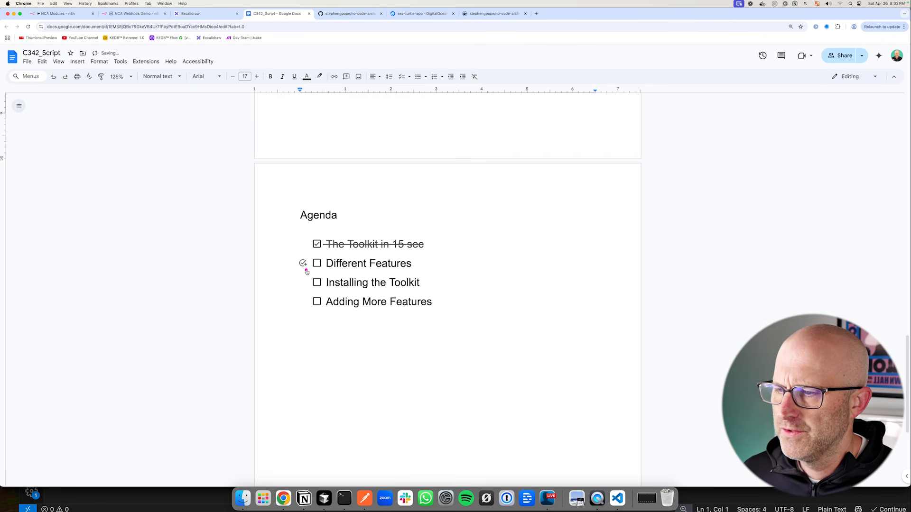
{"action": "left_click_drag", "start_coordinate": [284, 274], "coordinate": [413, 272]}
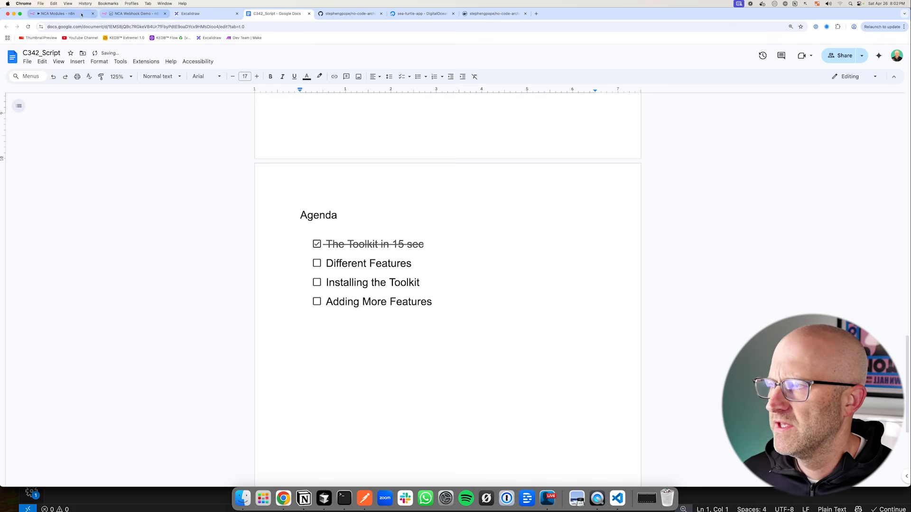
Step: Look over the NCA Modules workflow's node groups in n8n and open the Transcribe node in the Media group
{"action": "left_click", "coordinate": [82, 15]}
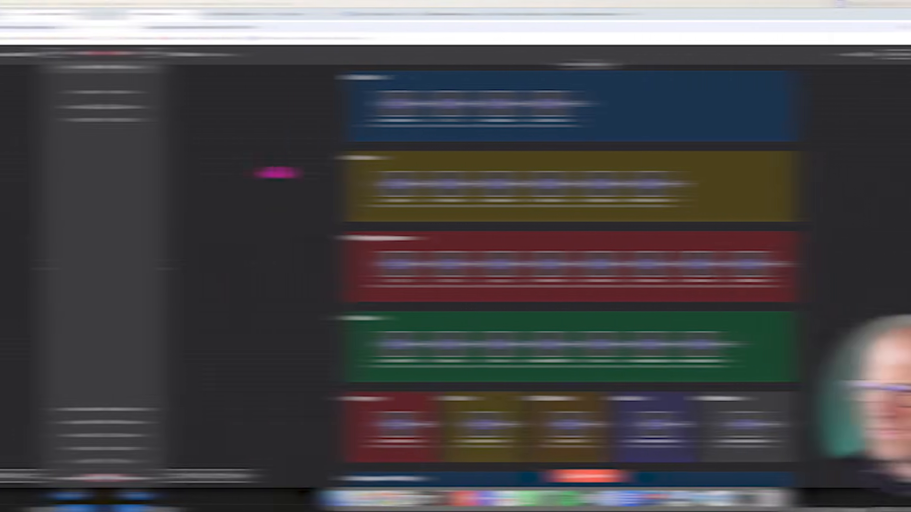
{"action": "left_click_drag", "start_coordinate": [176, 169], "coordinate": [237, 230]}
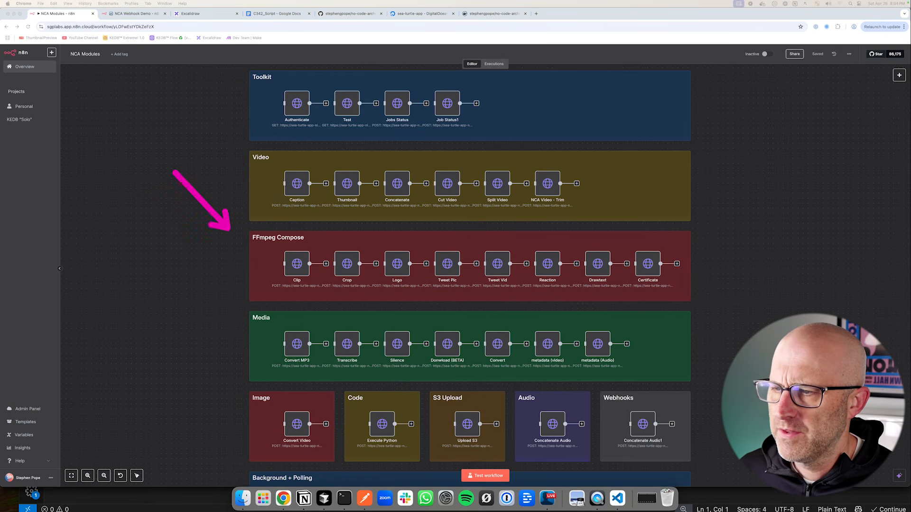
{"action": "scroll", "coordinate": [470, 276], "scroll_direction": "down", "scroll_amount": 1}
{"action": "scroll", "coordinate": [470, 275], "scroll_direction": "up", "scroll_amount": 1}
{"action": "left_click_drag", "start_coordinate": [217, 179], "coordinate": [274, 180]}
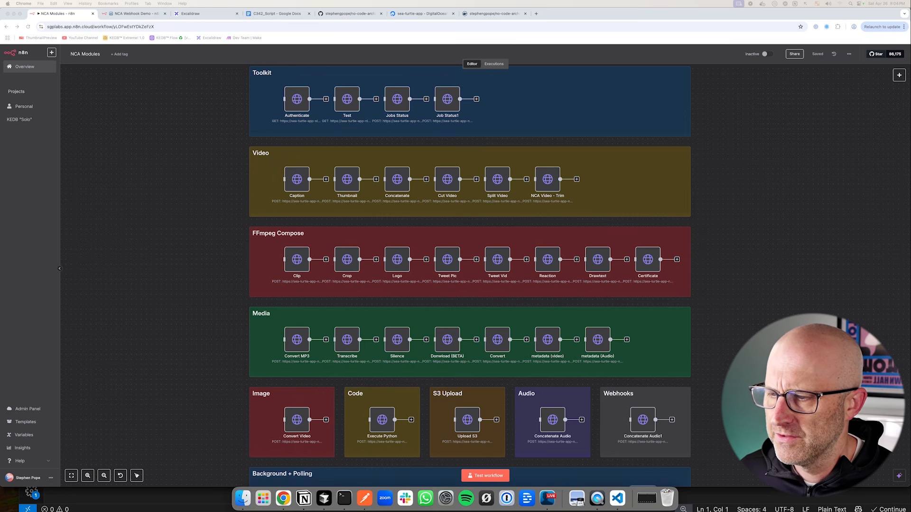
{"action": "scroll", "coordinate": [469, 275], "scroll_direction": "down", "scroll_amount": 1}
{"action": "scroll", "coordinate": [470, 275], "scroll_direction": "up", "scroll_amount": 1}
{"action": "left_click_drag", "start_coordinate": [191, 310], "coordinate": [237, 310]}
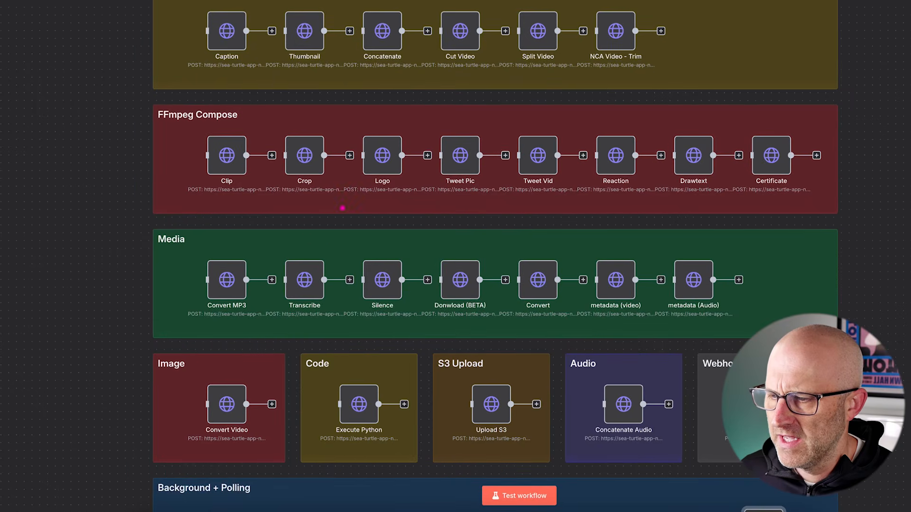
{"action": "left_click_drag", "start_coordinate": [342, 208], "coordinate": [314, 245]}
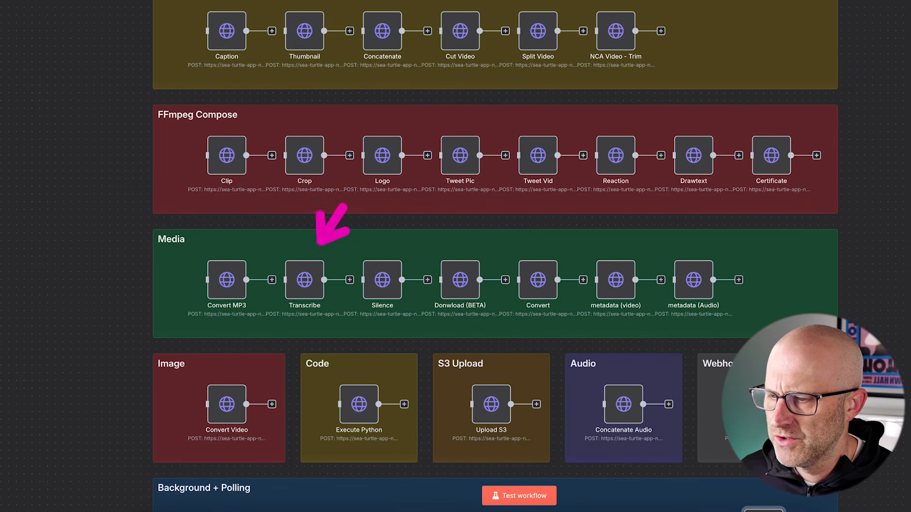
{"action": "double_click", "coordinate": [305, 282]}
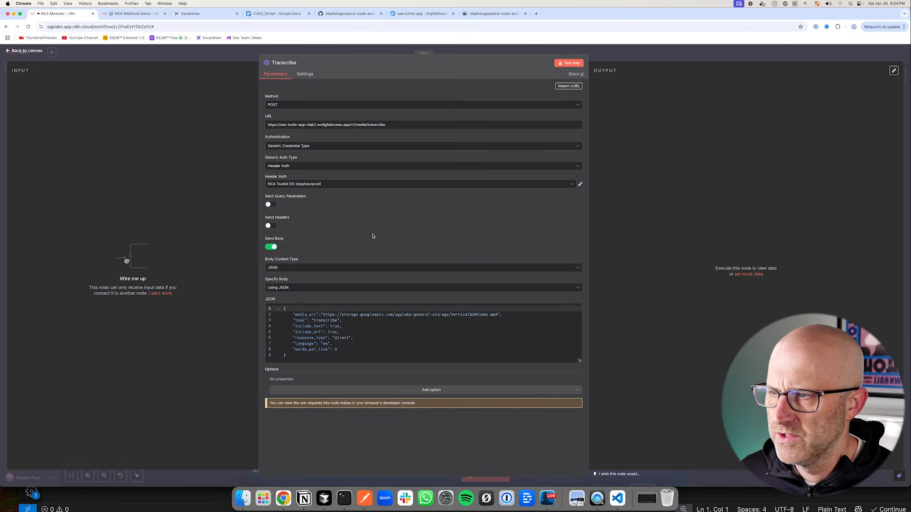
Step: View the no-code-architects-toolkit repository on GitHub and the sea-turtle-app on DigitalOcean
{"action": "mouse_move", "coordinate": [208, 125]}
{"action": "left_mouse_down"}
{"action": "mouse_move", "coordinate": [249, 112]}
{"action": "mouse_move", "coordinate": [254, 129]}
{"action": "left_mouse_up"}
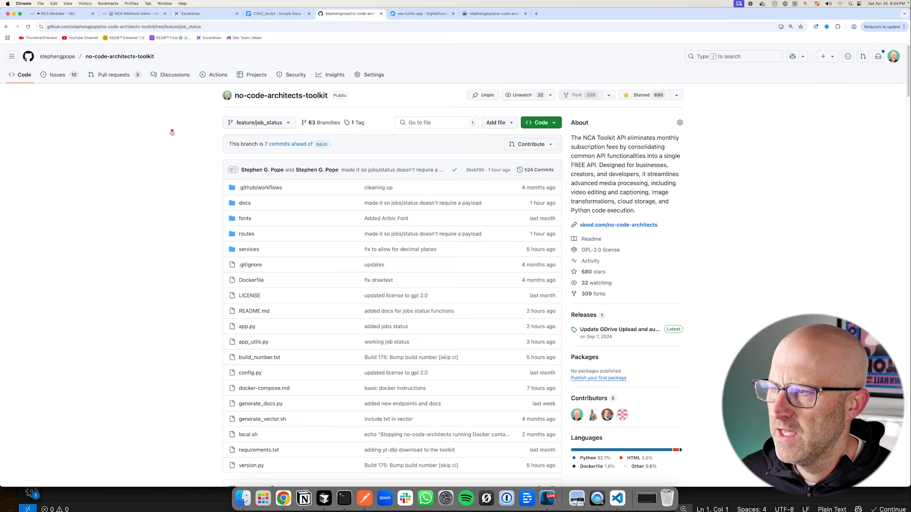
{"action": "left_click_drag", "start_coordinate": [170, 132], "coordinate": [208, 106]}
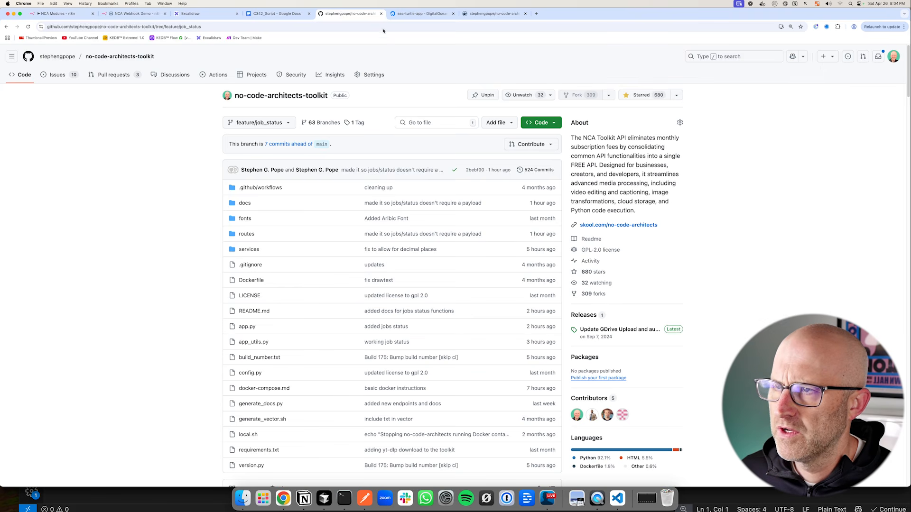
{"action": "left_click", "coordinate": [404, 15]}
{"action": "mouse_move", "coordinate": [263, 136]}
{"action": "left_mouse_down"}
{"action": "mouse_move", "coordinate": [305, 93]}
{"action": "mouse_move", "coordinate": [312, 125]}
{"action": "mouse_move", "coordinate": [306, 94]}
{"action": "left_mouse_up"}
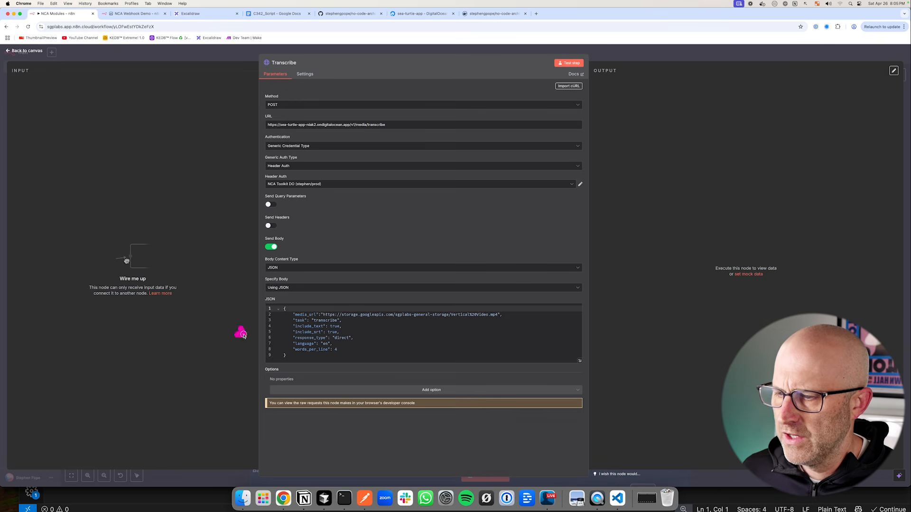
Step: Review the Transcribe node's URL and JSON body in n8n and run it as a test step
{"action": "mouse_move", "coordinate": [241, 333]}
{"action": "left_mouse_down"}
{"action": "mouse_move", "coordinate": [295, 318]}
{"action": "mouse_move", "coordinate": [297, 329]}
{"action": "mouse_move", "coordinate": [297, 317]}
{"action": "left_mouse_up"}
{"action": "left_click_drag", "start_coordinate": [356, 284], "coordinate": [357, 287]}
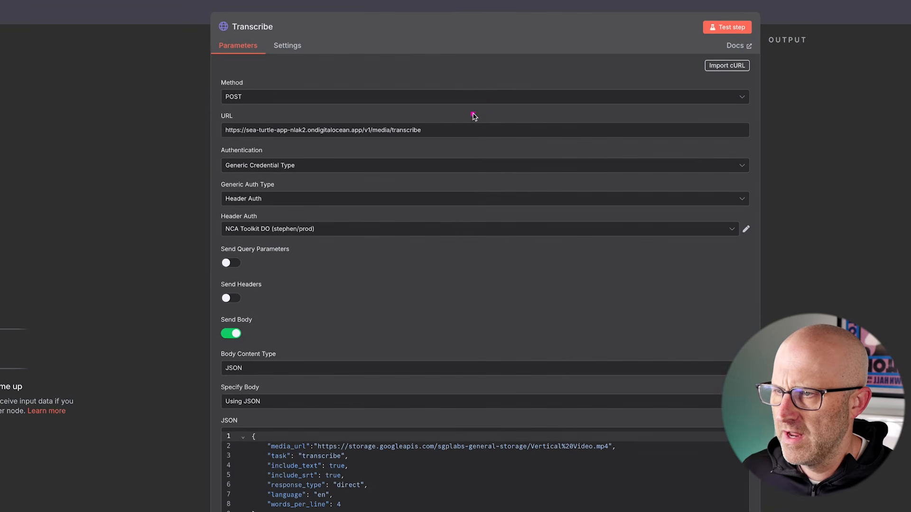
{"action": "left_click_drag", "start_coordinate": [425, 102], "coordinate": [400, 118]}
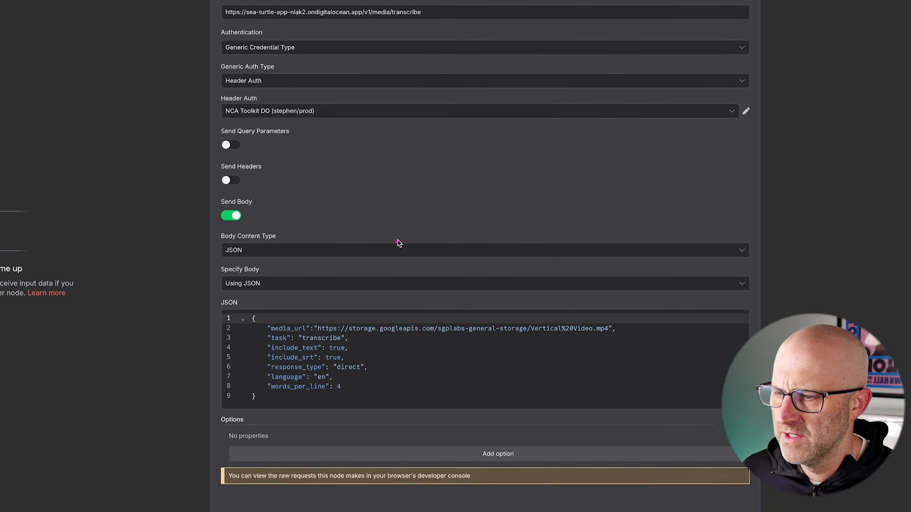
{"action": "left_click_drag", "start_coordinate": [397, 355], "coordinate": [430, 433]}
{"action": "left_click_drag", "start_coordinate": [212, 272], "coordinate": [248, 247]}
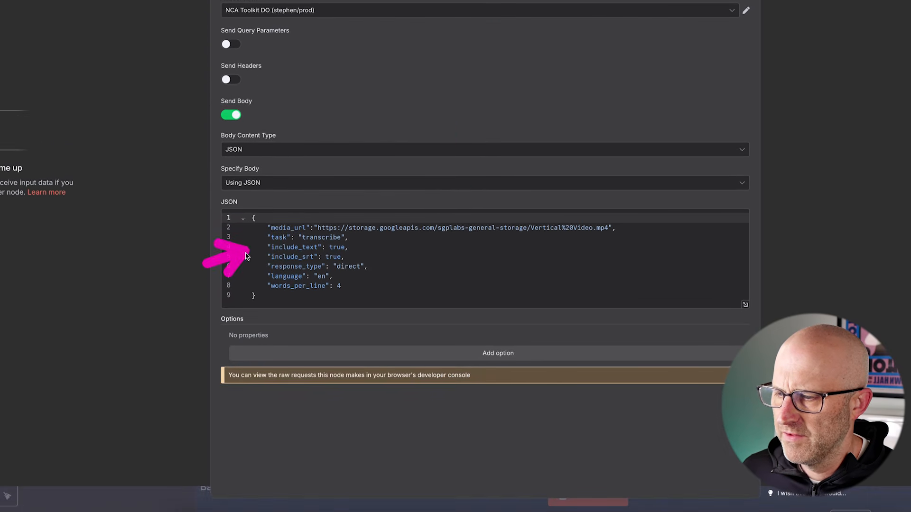
{"action": "left_click_drag", "start_coordinate": [209, 291], "coordinate": [250, 267]}
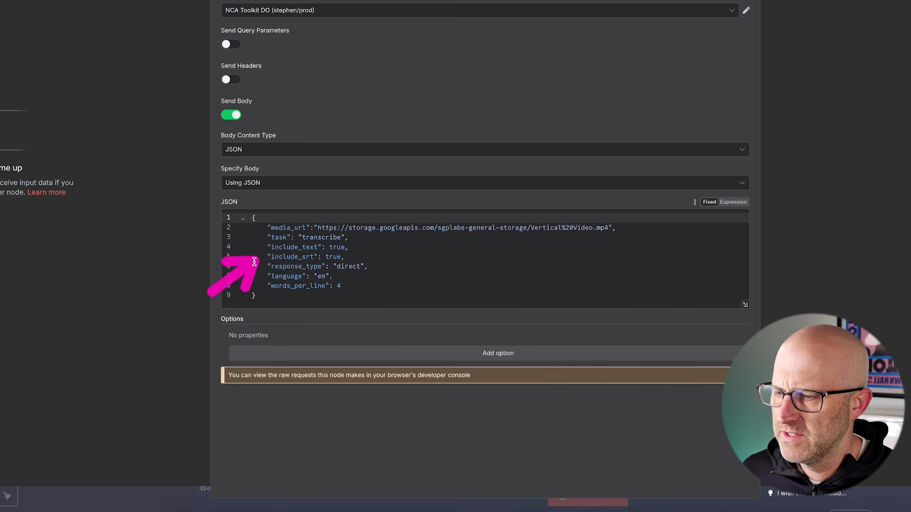
{"action": "left_click_drag", "start_coordinate": [519, 43], "coordinate": [553, 47]}
{"action": "left_click", "coordinate": [568, 63]}
Step: Play the source Vertical Video.mp4 and compare it with the Transcribe node's text and SRT output
{"action": "left_click_drag", "start_coordinate": [267, 451], "coordinate": [324, 471]}
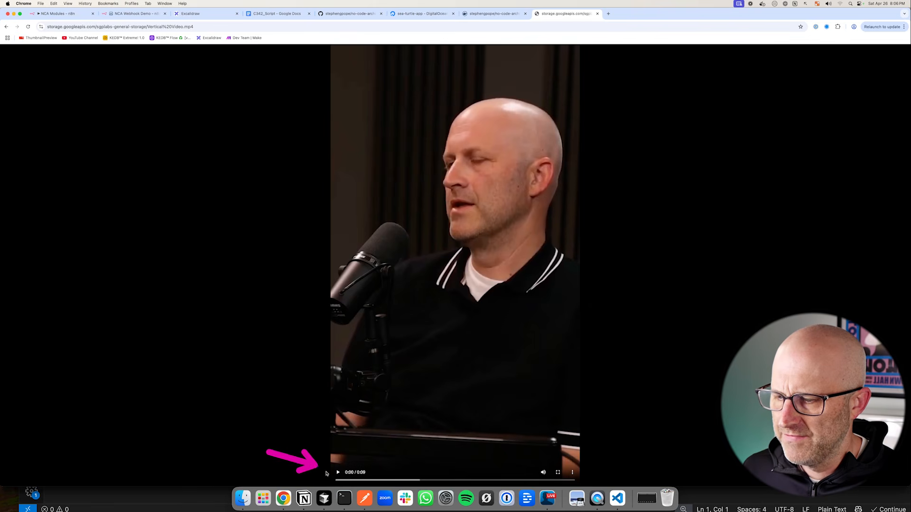
{"action": "left_click", "coordinate": [338, 472]}
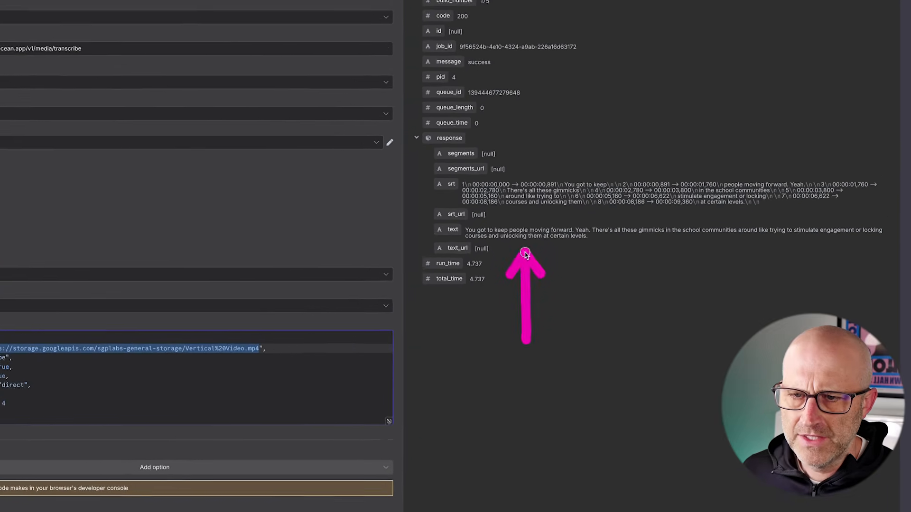
{"action": "left_click_drag", "start_coordinate": [547, 125], "coordinate": [505, 156]}
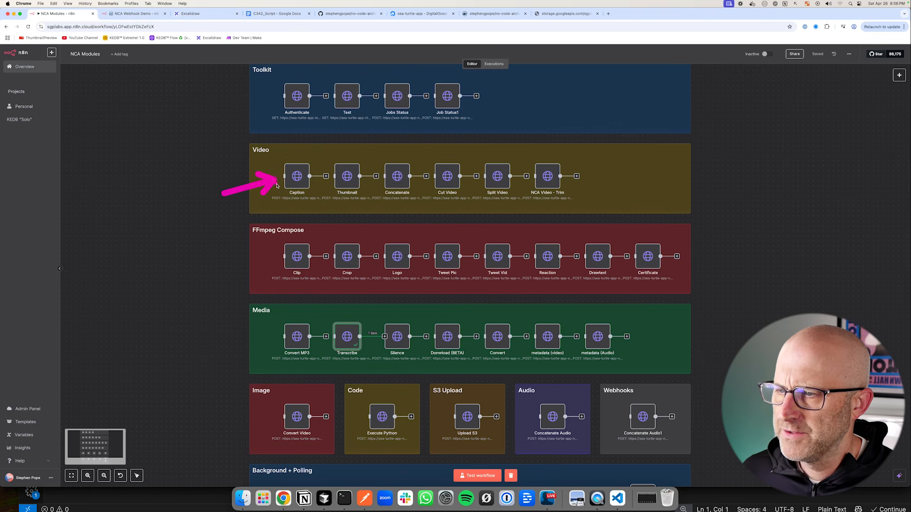
Step: Open the Caption node in the Video group, review its JSON caption settings and run it as a test step
{"action": "left_click", "coordinate": [296, 178]}
{"action": "double_click", "coordinate": [305, 179]}
{"action": "left_click_drag", "start_coordinate": [360, 263], "coordinate": [360, 304]}
{"action": "left_click_drag", "start_coordinate": [497, 95], "coordinate": [562, 67]}
{"action": "left_click", "coordinate": [570, 63]}
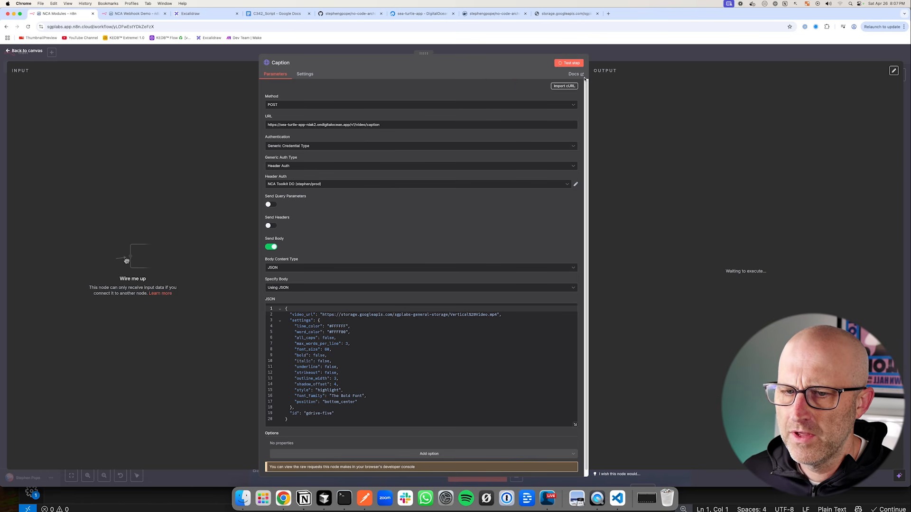
Step: Open the captioned video from the response URL in the Caption node's output
{"action": "left_click_drag", "start_coordinate": [665, 251], "coordinate": [717, 267]}
{"action": "mouse_move", "coordinate": [657, 252]}
{"action": "left_mouse_down"}
{"action": "mouse_move", "coordinate": [654, 207]}
{"action": "mouse_move", "coordinate": [819, 182]}
{"action": "left_mouse_up"}
{"action": "right_click", "coordinate": [829, 181]}
{"action": "left_click", "coordinate": [691, 189]}
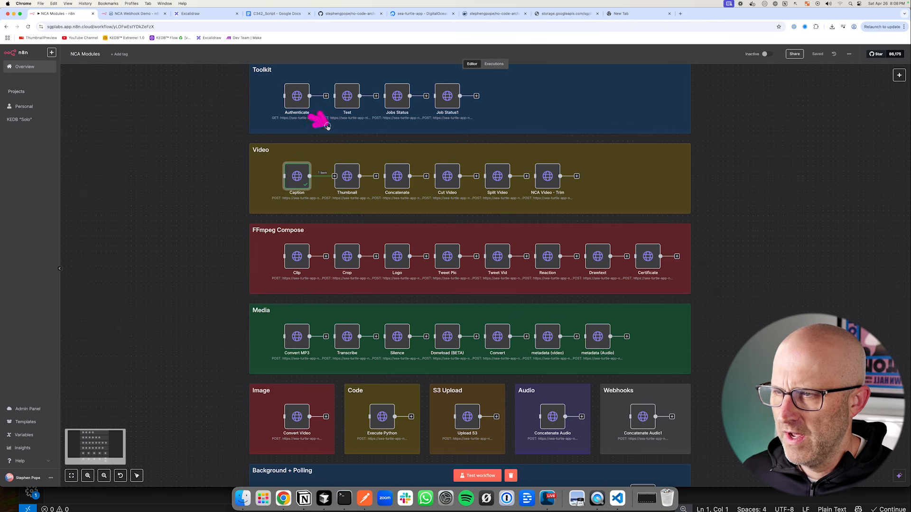
Step: Test the Thumbnail node in the Video group and select the image URL in its response
{"action": "left_click", "coordinate": [349, 174]}
{"action": "double_click", "coordinate": [347, 178]}
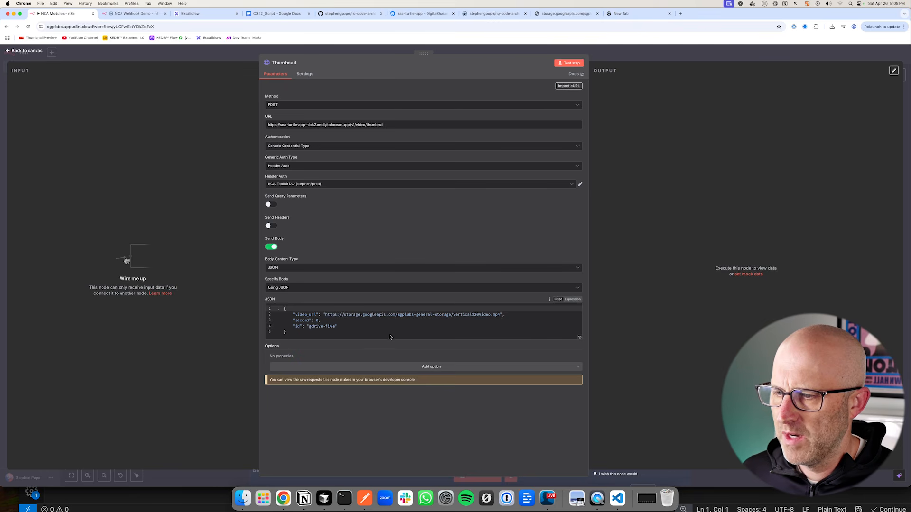
{"action": "left_click", "coordinate": [569, 63]}
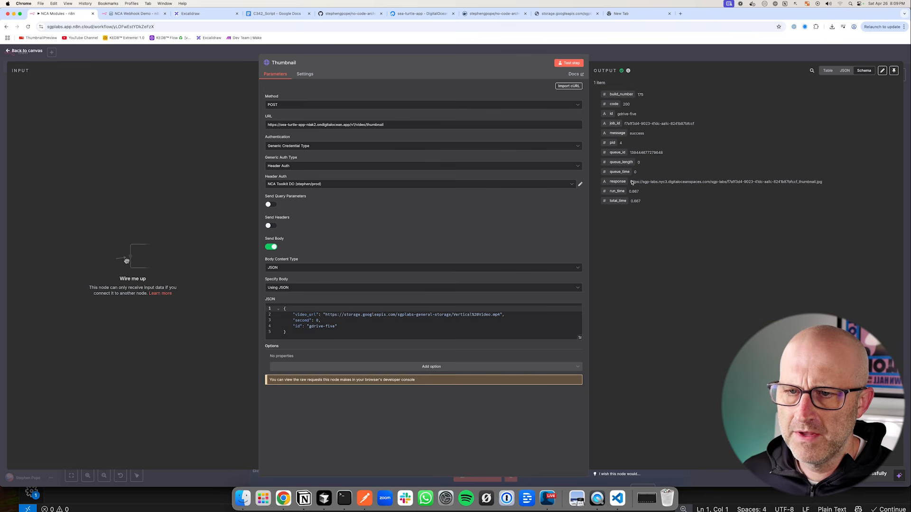
{"action": "left_click", "coordinate": [654, 182]}
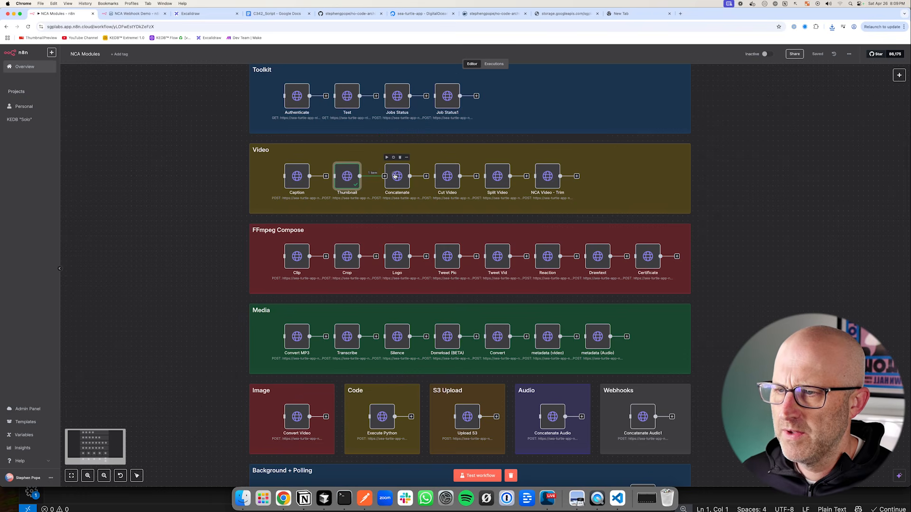
Step: Test the Concatenate node with its two video URLs and view the joined video
{"action": "left_click", "coordinate": [397, 176]}
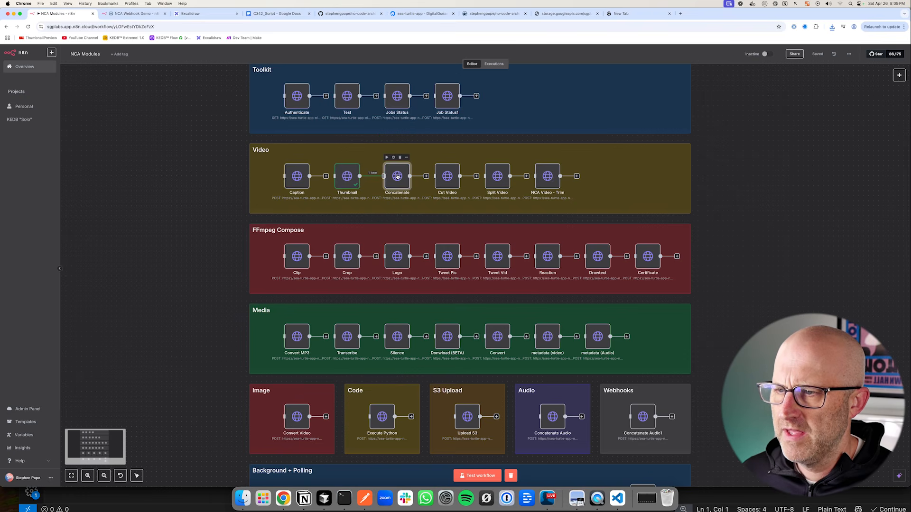
{"action": "double_click", "coordinate": [397, 177]}
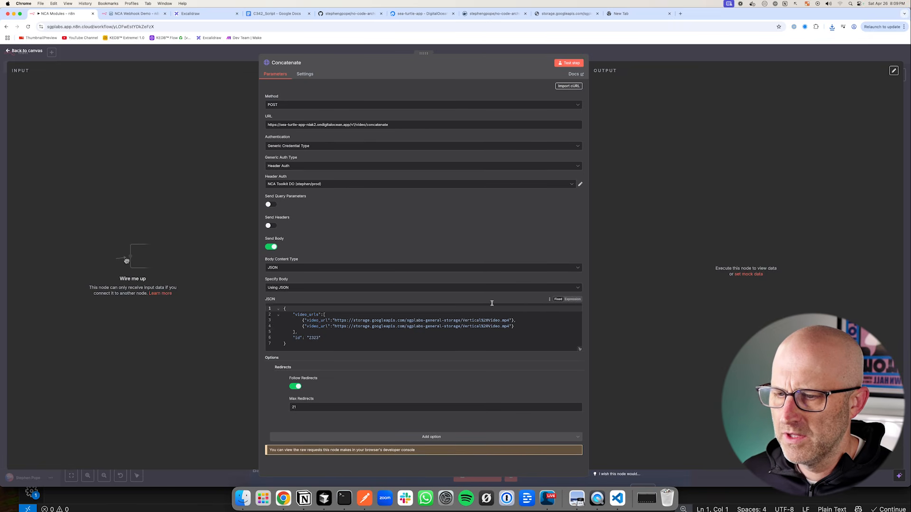
{"action": "left_click", "coordinate": [566, 63]}
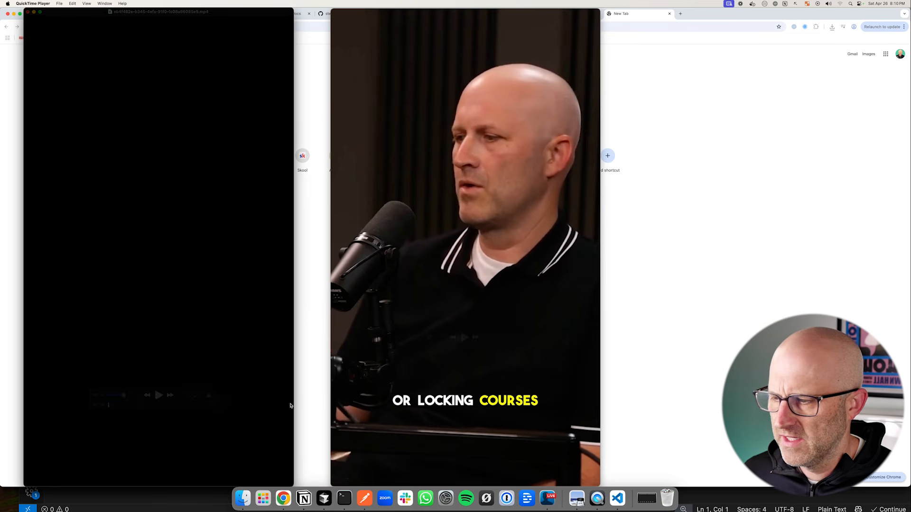
{"action": "left_click_drag", "start_coordinate": [153, 406], "coordinate": [206, 406]}
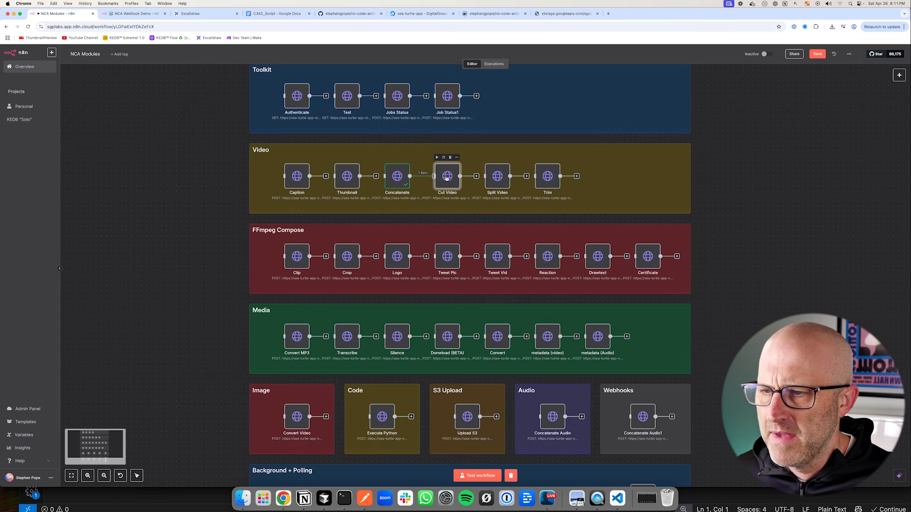
Step: Examine the start and end times of the cuts in the Cut Video node's JSON body
{"action": "double_click", "coordinate": [446, 177]}
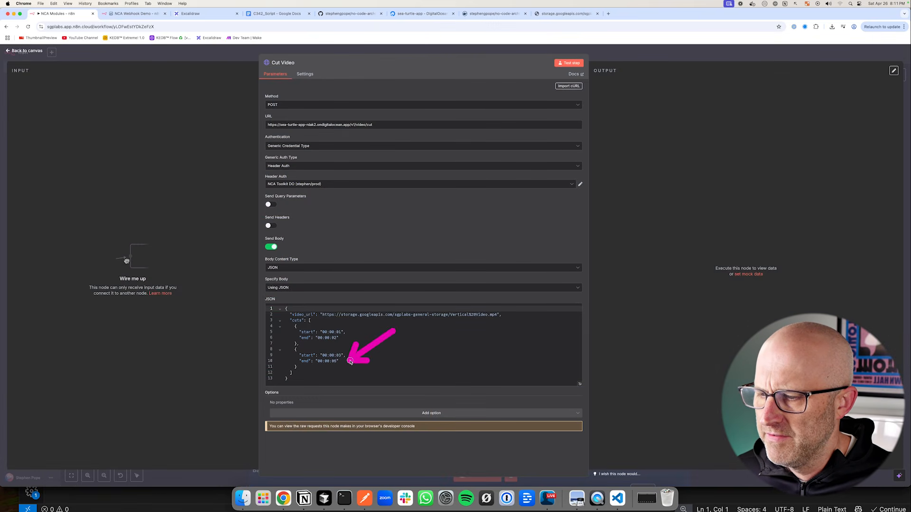
{"action": "key", "text": "Escape"}
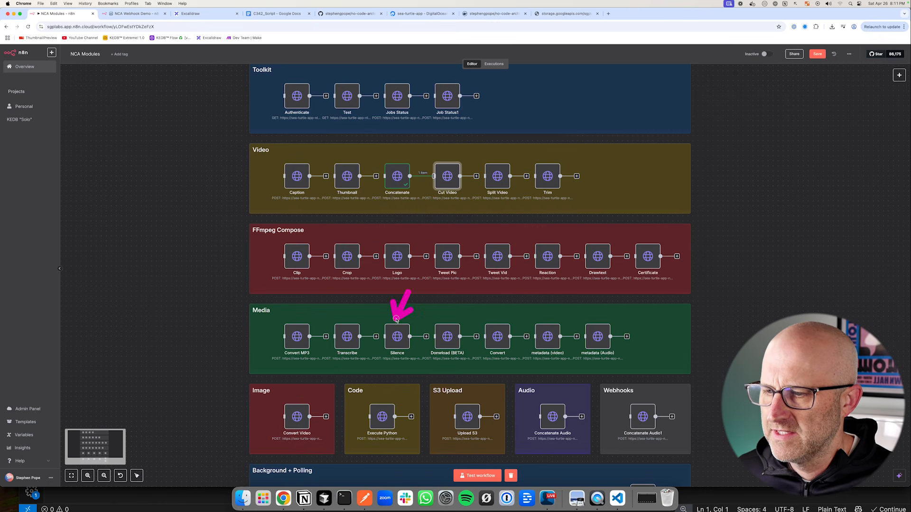
Step: Test the Silence node in the Media group and review the silence intervals in its output
{"action": "double_click", "coordinate": [397, 337]}
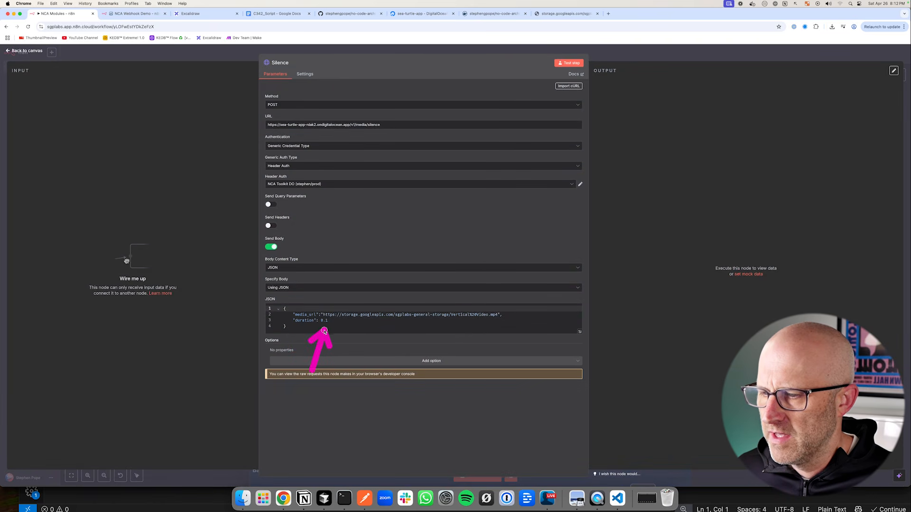
{"action": "left_click", "coordinate": [569, 62]}
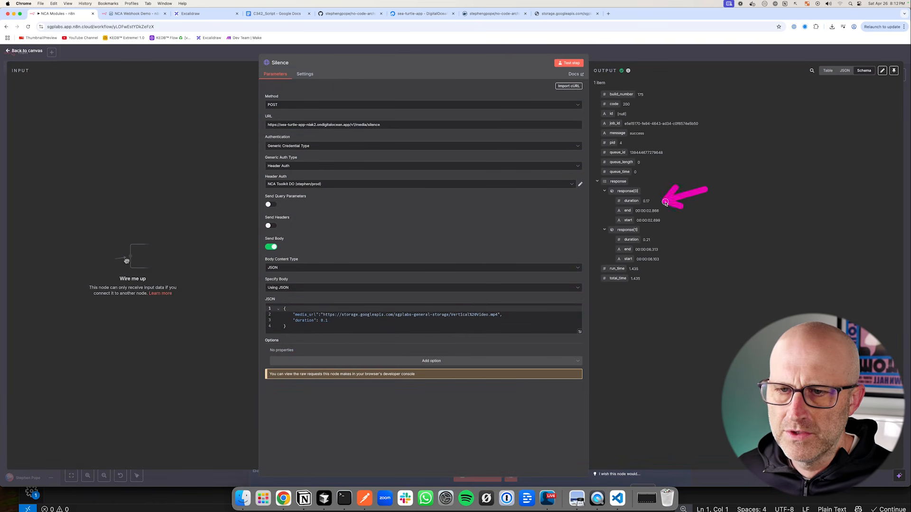
{"action": "key", "text": "Escape"}
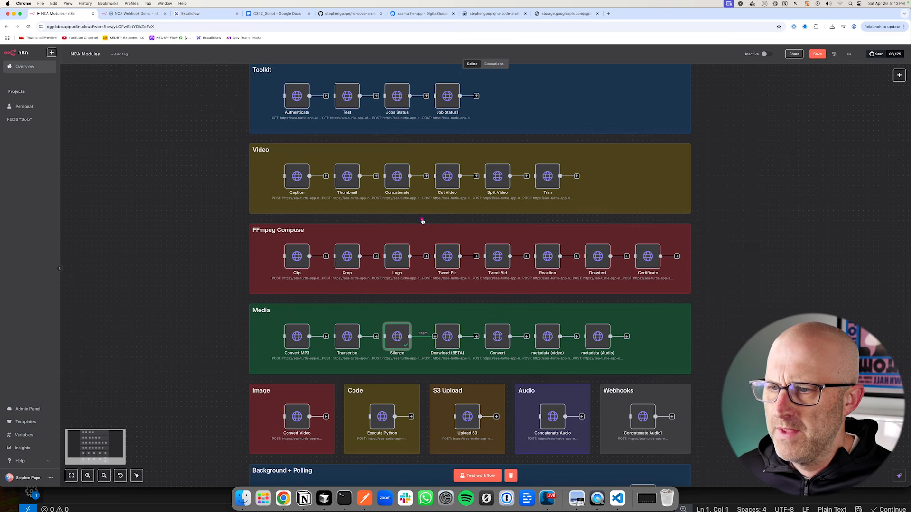
Step: Review the Cut Video node's cut ranges again and open the Split Video node to compare its splits
{"action": "double_click", "coordinate": [445, 182]}
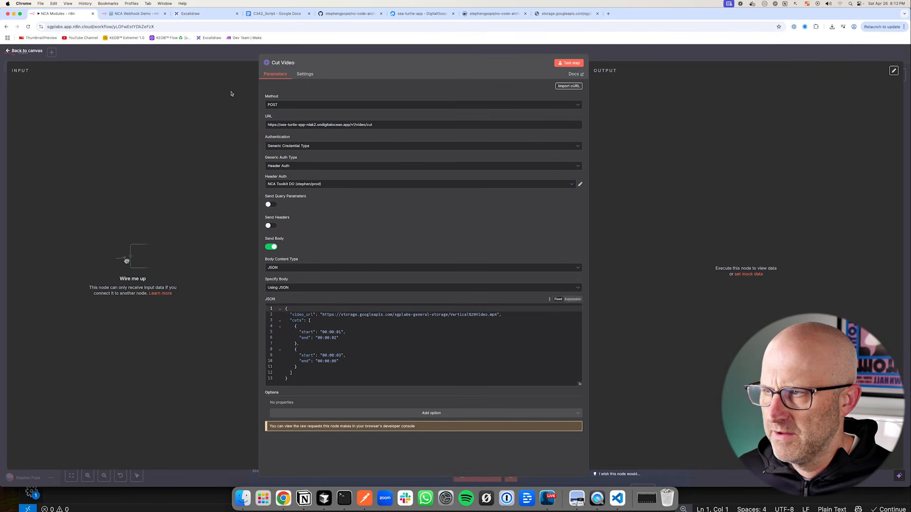
{"action": "key", "text": "Escape"}
{"action": "double_click", "coordinate": [497, 178]}
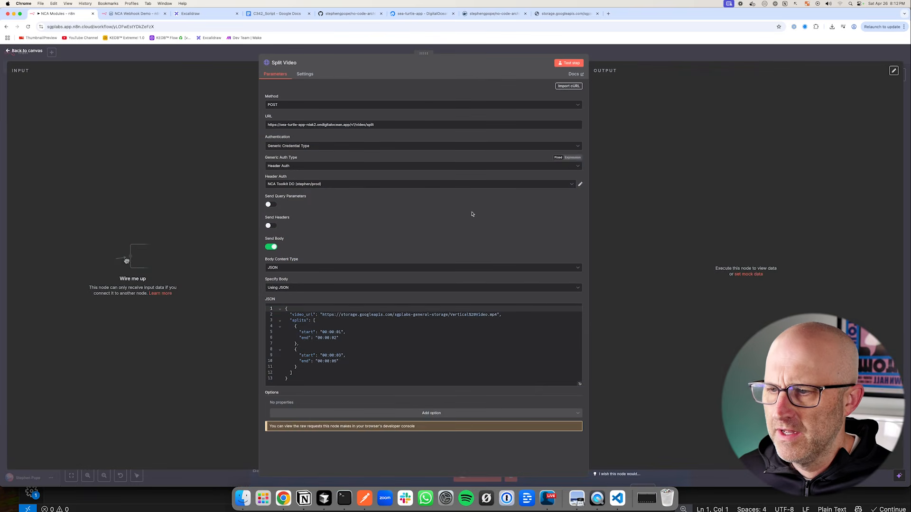
Step: Test the Split Video node with its two split ranges and review the file URLs in the output
{"action": "left_click_drag", "start_coordinate": [403, 335], "coordinate": [368, 357]}
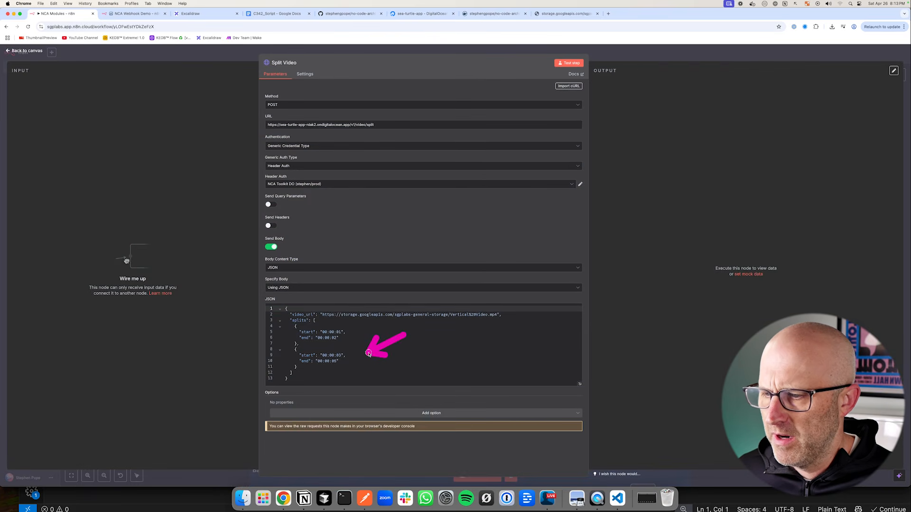
{"action": "left_click_drag", "start_coordinate": [417, 274], "coordinate": [400, 306]}
{"action": "left_click", "coordinate": [571, 62]}
{"action": "left_click_drag", "start_coordinate": [712, 169], "coordinate": [678, 189]}
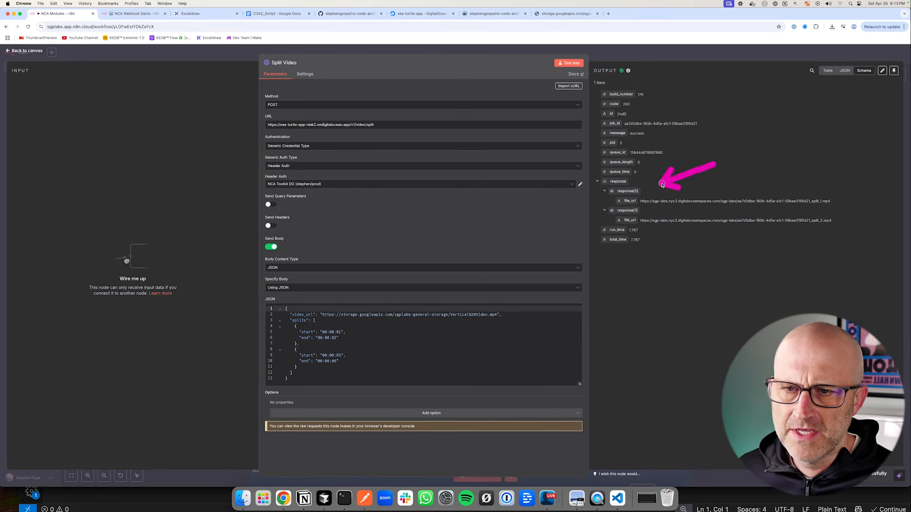
{"action": "left_click_drag", "start_coordinate": [564, 203], "coordinate": [597, 204]}
{"action": "left_click_drag", "start_coordinate": [586, 241], "coordinate": [606, 220]}
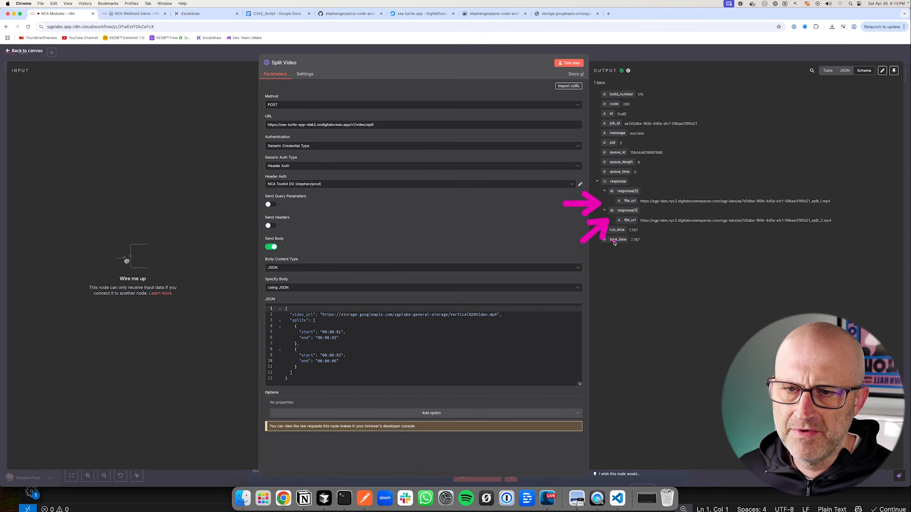
{"action": "left_click_drag", "start_coordinate": [861, 191], "coordinate": [837, 203]}
{"action": "mouse_move", "coordinate": [400, 321]}
{"action": "left_mouse_down"}
{"action": "mouse_move", "coordinate": [357, 331]}
{"action": "mouse_move", "coordinate": [363, 357]}
{"action": "left_mouse_up"}
{"action": "key", "text": "Escape"}
Step: Open the Trim node in the Video group and examine the start and end times in its JSON body
{"action": "left_click_drag", "start_coordinate": [604, 141], "coordinate": [576, 155]}
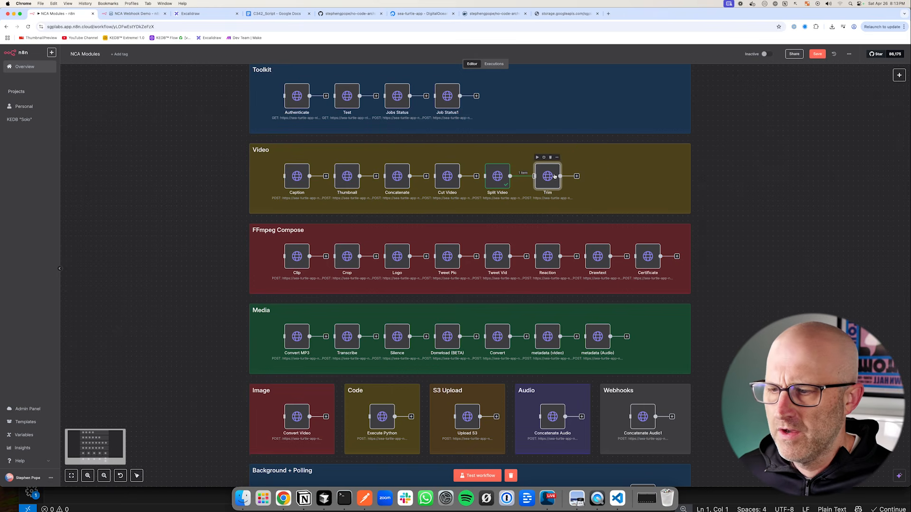
{"action": "double_click", "coordinate": [548, 176]}
{"action": "mouse_move", "coordinate": [373, 318]}
{"action": "left_mouse_down"}
{"action": "mouse_move", "coordinate": [337, 328]}
{"action": "mouse_move", "coordinate": [344, 318]}
{"action": "left_mouse_up"}
{"action": "left_click_drag", "start_coordinate": [405, 284], "coordinate": [403, 304]}
{"action": "key", "text": "Escape"}
Step: Look over the nodes in the FFmpeg Compose group of the workflow
{"action": "left_click_drag", "start_coordinate": [201, 218], "coordinate": [240, 228]}
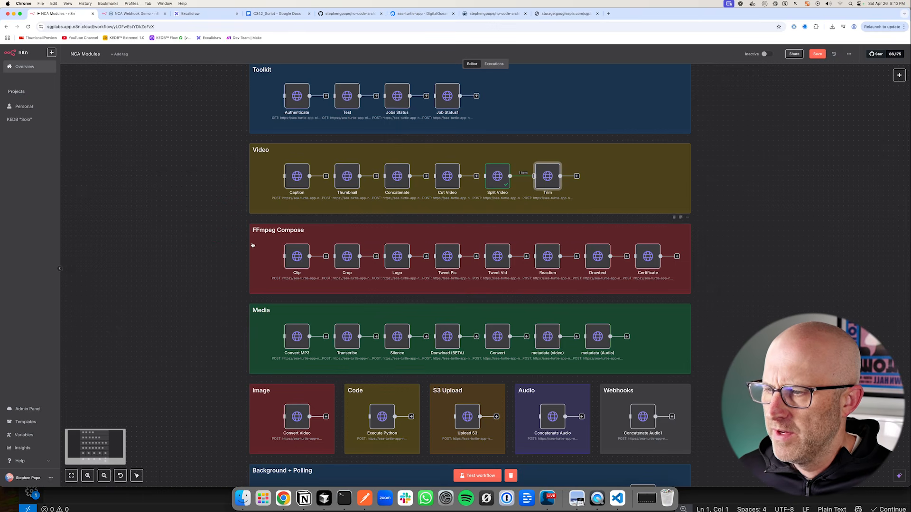
{"action": "left_click_drag", "start_coordinate": [240, 221], "coordinate": [287, 243]}
{"action": "left_click_drag", "start_coordinate": [205, 245], "coordinate": [245, 232]}
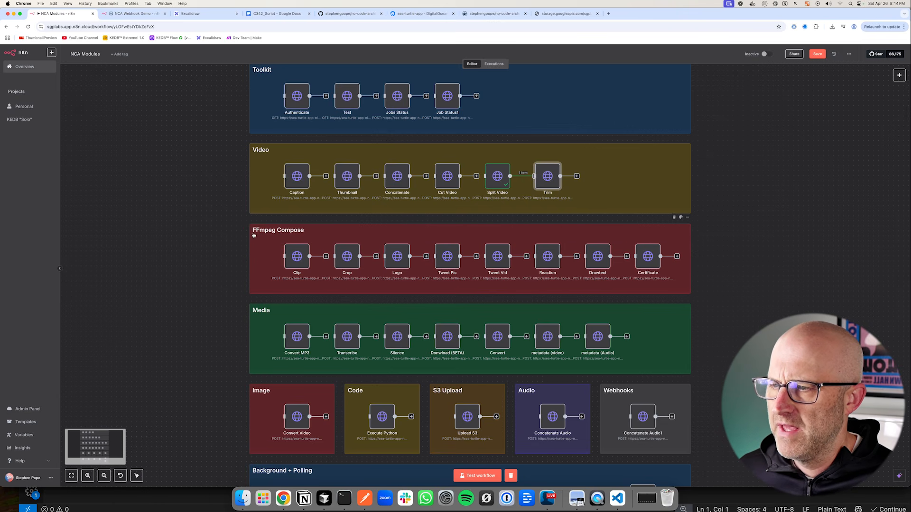
{"action": "scroll", "coordinate": [313, 245], "scroll_direction": "down", "scroll_amount": 3}
{"action": "scroll", "coordinate": [347, 252], "scroll_direction": "up", "scroll_amount": 1}
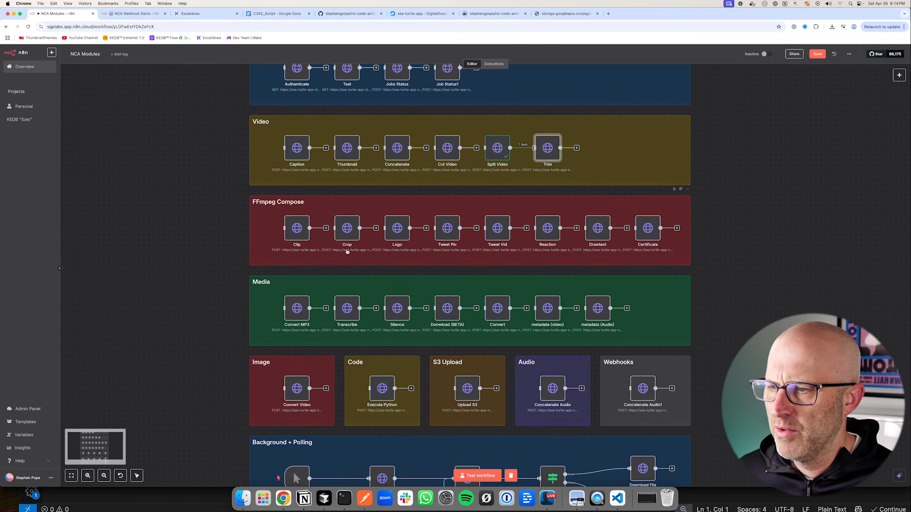
{"action": "mouse_move", "coordinate": [216, 164]}
{"action": "left_mouse_down"}
{"action": "mouse_move", "coordinate": [256, 177]}
{"action": "mouse_move", "coordinate": [250, 196]}
{"action": "left_mouse_up"}
{"action": "left_click_drag", "start_coordinate": [228, 243], "coordinate": [244, 214]}
Step: Switch to the Excalidraw sketch for a look, then return to the FFmpeg Compose group in the n8n workflow
{"action": "key", "text": "super+3"}
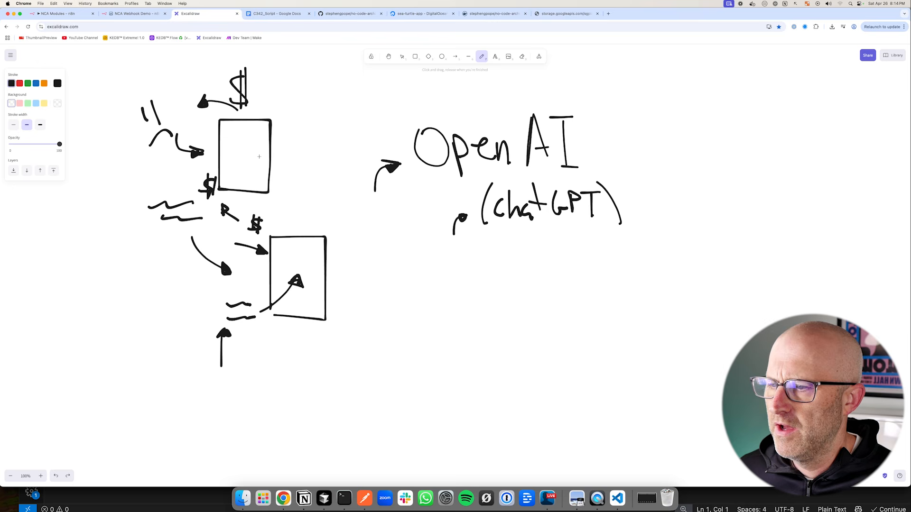
{"action": "left_click_drag", "start_coordinate": [365, 313], "coordinate": [338, 294]}
{"action": "key", "text": "super+1"}
{"action": "mouse_move", "coordinate": [213, 228]}
{"action": "left_mouse_down"}
{"action": "mouse_move", "coordinate": [253, 206]}
{"action": "mouse_move", "coordinate": [263, 223]}
{"action": "left_mouse_up"}
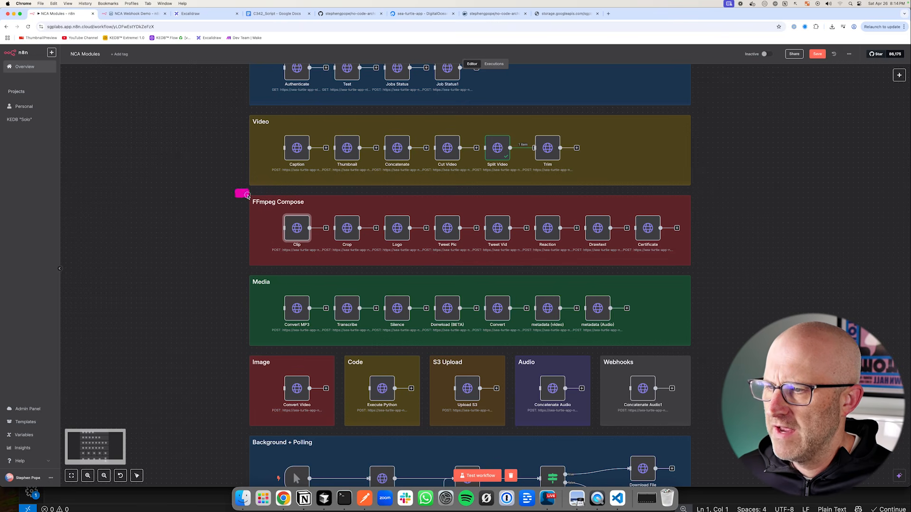
{"action": "left_click_drag", "start_coordinate": [239, 193], "coordinate": [290, 212]}
Step: Open the Crop node and view its source file Horizontal Video.mp4 in a new browser tab
{"action": "left_click_drag", "start_coordinate": [326, 262], "coordinate": [345, 232]}
{"action": "double_click", "coordinate": [345, 232]}
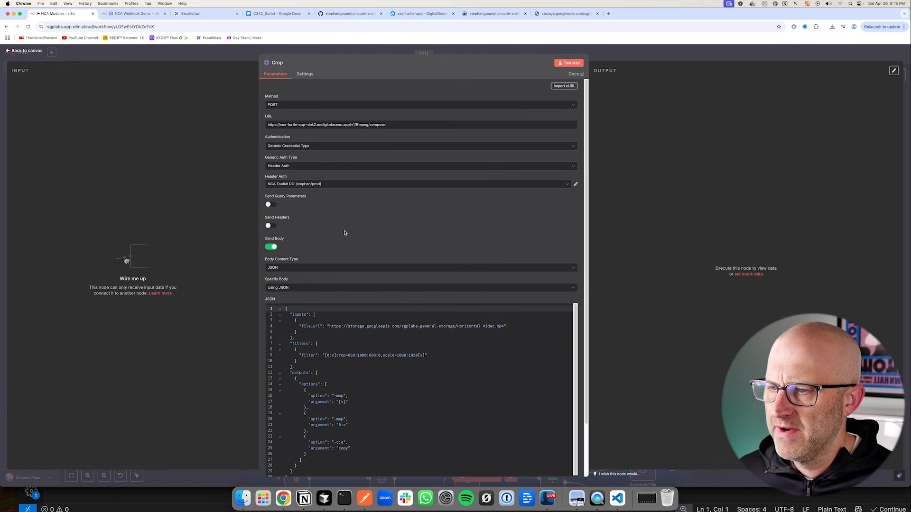
{"action": "left_click_drag", "start_coordinate": [504, 327], "coordinate": [328, 326]}
{"action": "key", "text": "super+c"}
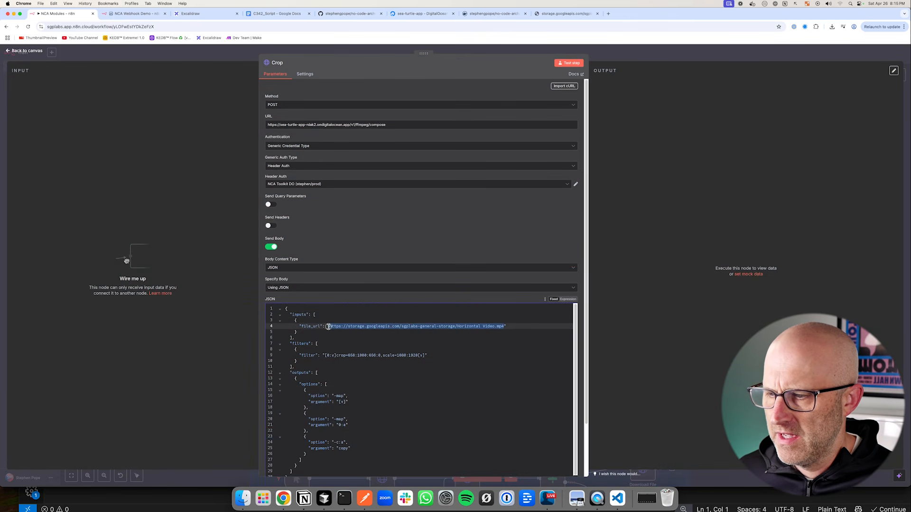
{"action": "key", "text": "super+t"}
{"action": "key", "text": "super+v"}
{"action": "key", "text": "Return"}
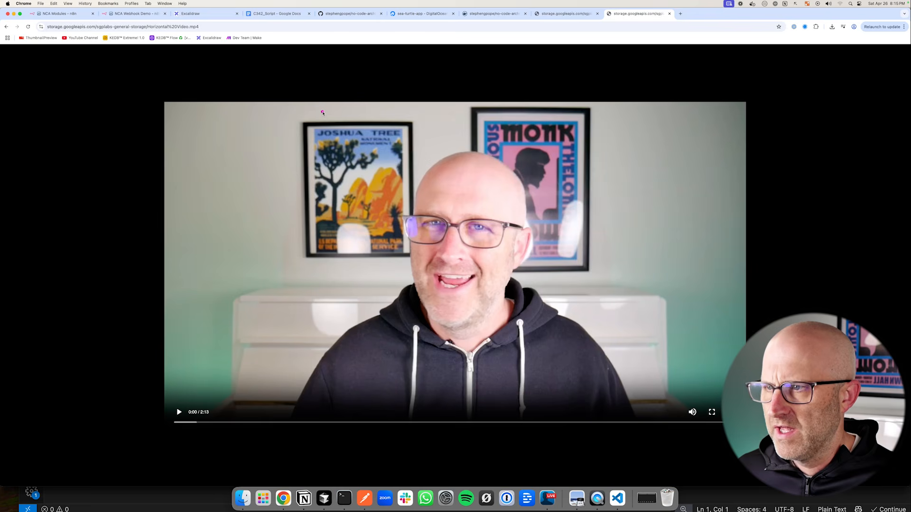
{"action": "mouse_move", "coordinate": [343, 101]}
{"action": "left_mouse_down"}
{"action": "mouse_move", "coordinate": [347, 423]}
{"action": "mouse_move", "coordinate": [543, 403]}
{"action": "mouse_move", "coordinate": [547, 122]}
{"action": "mouse_move", "coordinate": [336, 90]}
{"action": "left_mouse_up"}
Step: View the cropped vertical output video in QuickTime Player and compare it with the horizontal source
{"action": "mouse_move", "coordinate": [620, 163]}
{"action": "left_mouse_down"}
{"action": "mouse_move", "coordinate": [615, 272]}
{"action": "mouse_move", "coordinate": [664, 156]}
{"action": "mouse_move", "coordinate": [664, 279]}
{"action": "mouse_move", "coordinate": [623, 278]}
{"action": "left_mouse_up"}
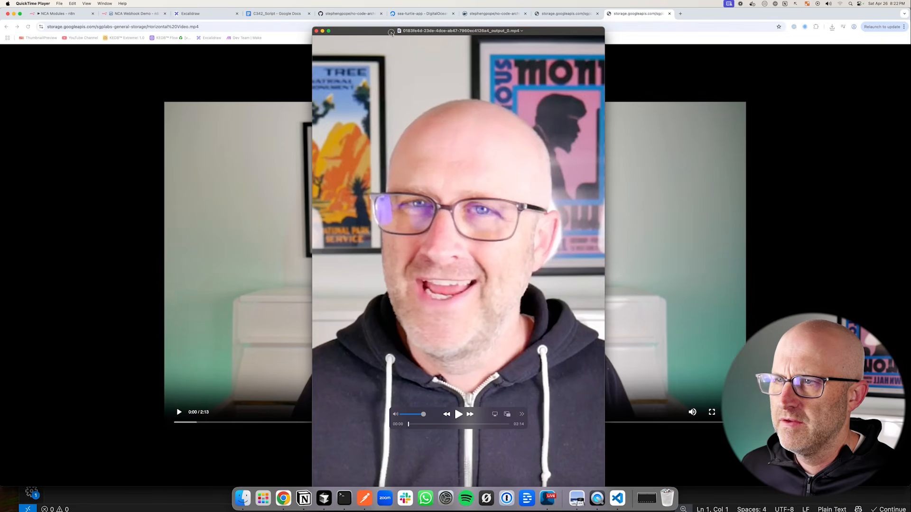
{"action": "left_click_drag", "start_coordinate": [391, 33], "coordinate": [392, 14]}
{"action": "left_click_drag", "start_coordinate": [314, 486], "coordinate": [388, 363]}
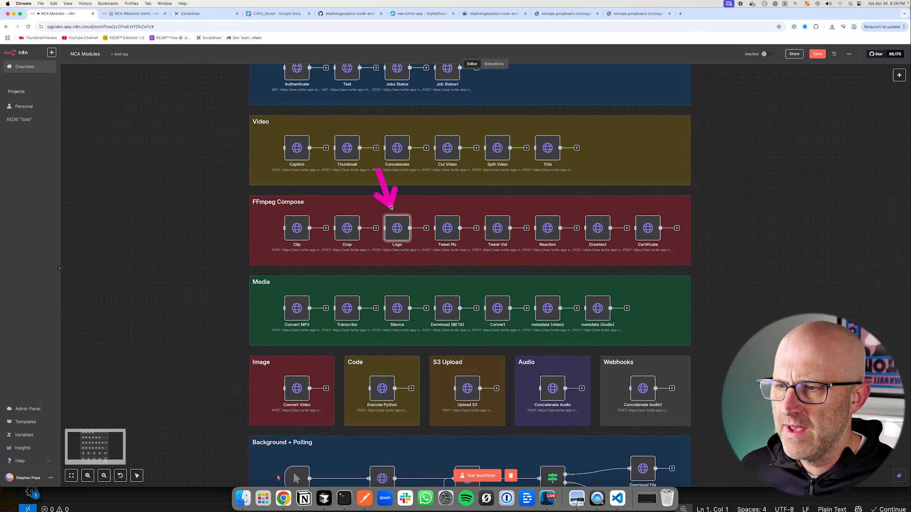
Step: Open the Logo node in the FFmpeg Compose group
{"action": "double_click", "coordinate": [398, 230]}
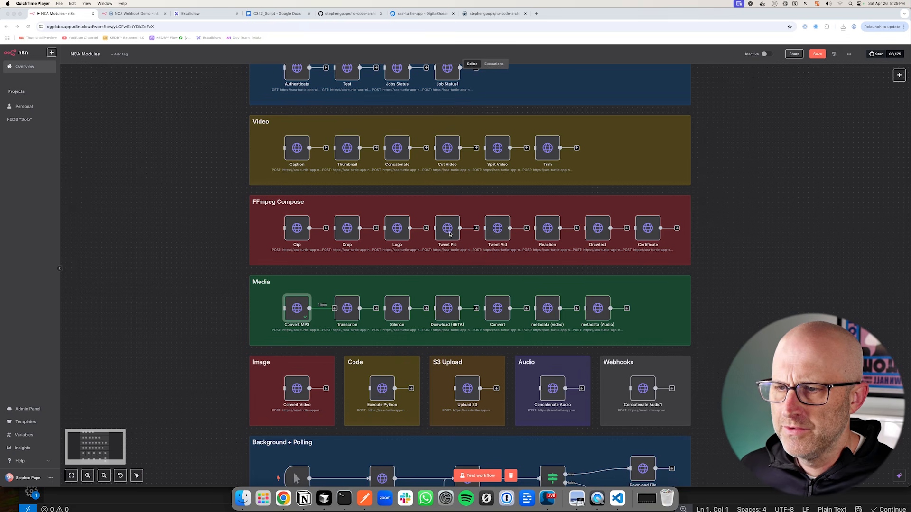
Step: Open the Tweet Pic node and view its overlay image tweet pic.png in a new browser tab
{"action": "double_click", "coordinate": [448, 232]}
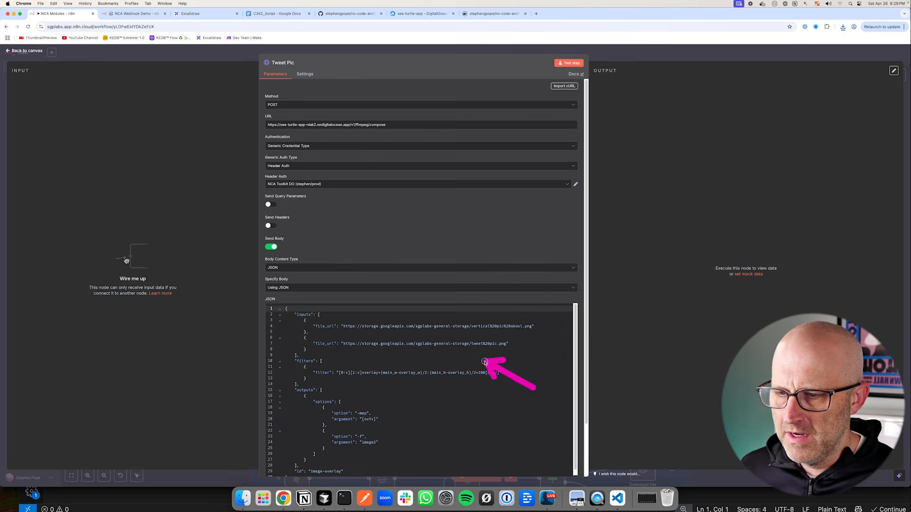
{"action": "left_click_drag", "start_coordinate": [506, 344], "coordinate": [343, 344]}
{"action": "key", "text": "super+c"}
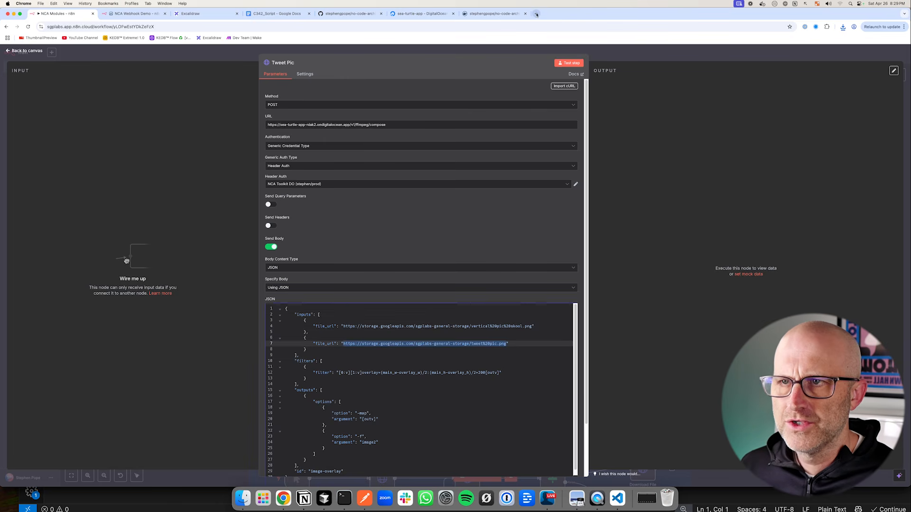
{"action": "left_click", "coordinate": [536, 13]}
{"action": "key", "text": "super+v"}
{"action": "key", "text": "Return"}
{"action": "left_click_drag", "start_coordinate": [334, 237], "coordinate": [341, 267]}
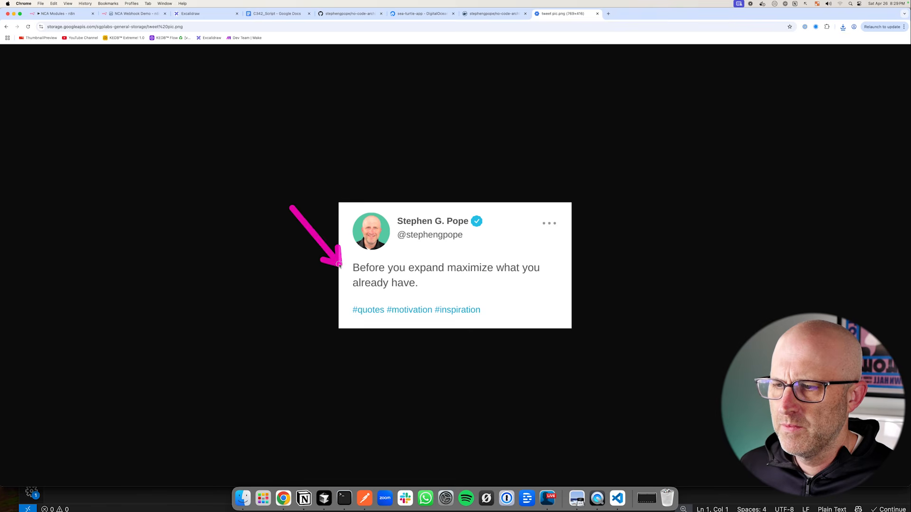
Step: Test the Tweet Pic node and view the output image with the tweet overlaid on the vertical picture
{"action": "left_click", "coordinate": [58, 14]}
{"action": "left_click_drag", "start_coordinate": [484, 84], "coordinate": [538, 78]}
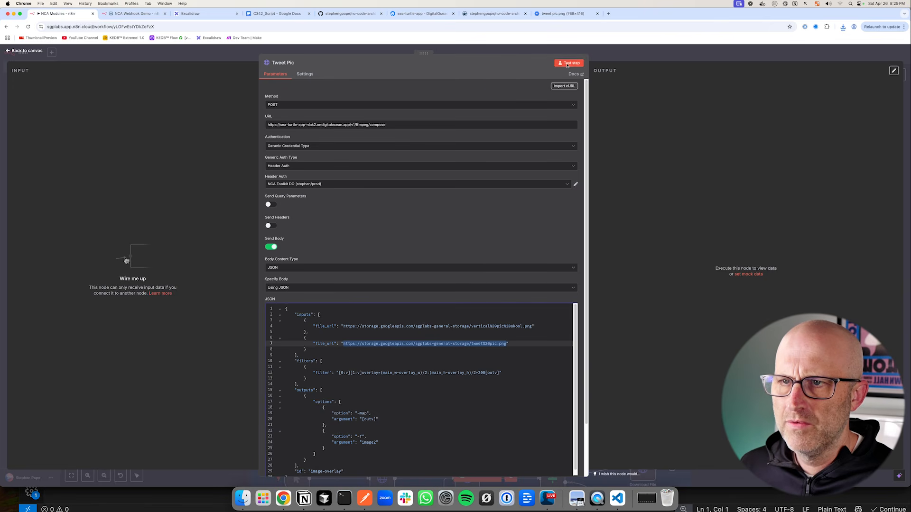
{"action": "left_click", "coordinate": [567, 64]}
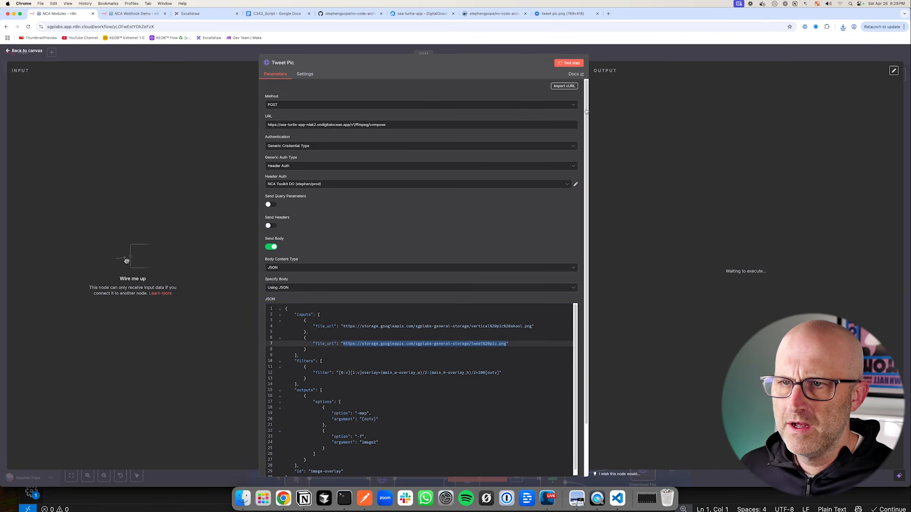
{"action": "left_click_drag", "start_coordinate": [527, 276], "coordinate": [498, 315]}
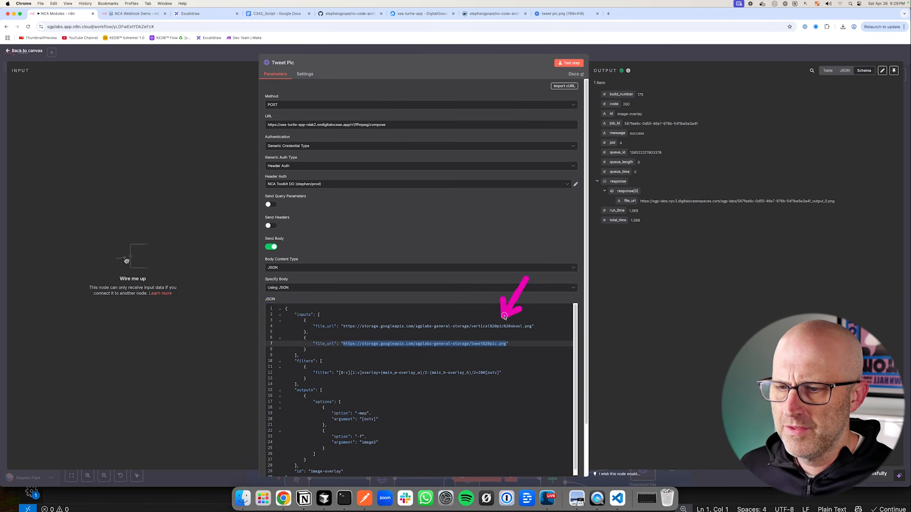
{"action": "left_click_drag", "start_coordinate": [190, 191], "coordinate": [153, 232]}
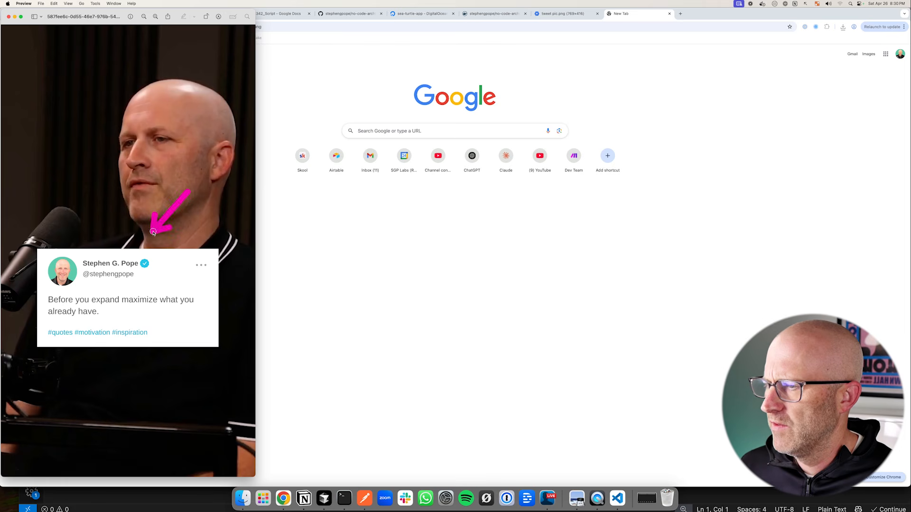
{"action": "left_click_drag", "start_coordinate": [56, 157], "coordinate": [98, 161]}
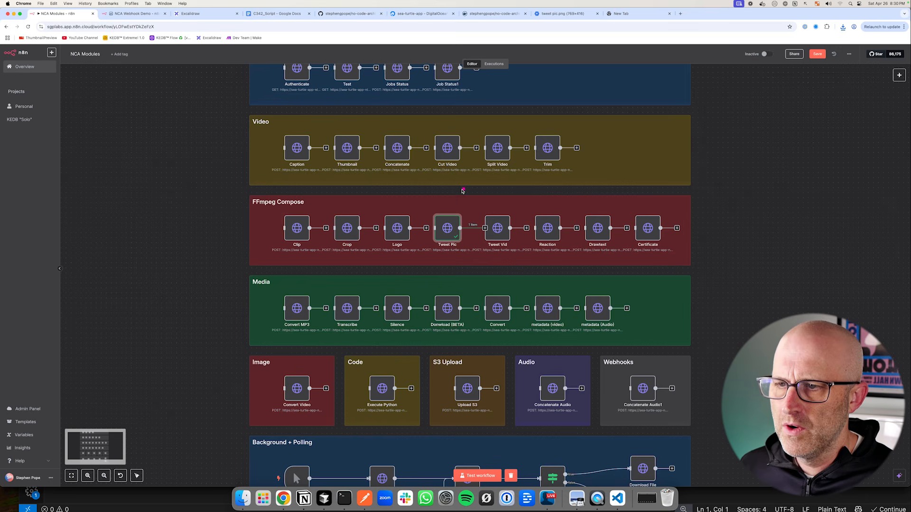
Step: Locate the Tweet Vid node and view its output video with the tweet overlay in QuickTime Player
{"action": "left_click_drag", "start_coordinate": [479, 178], "coordinate": [496, 207]}
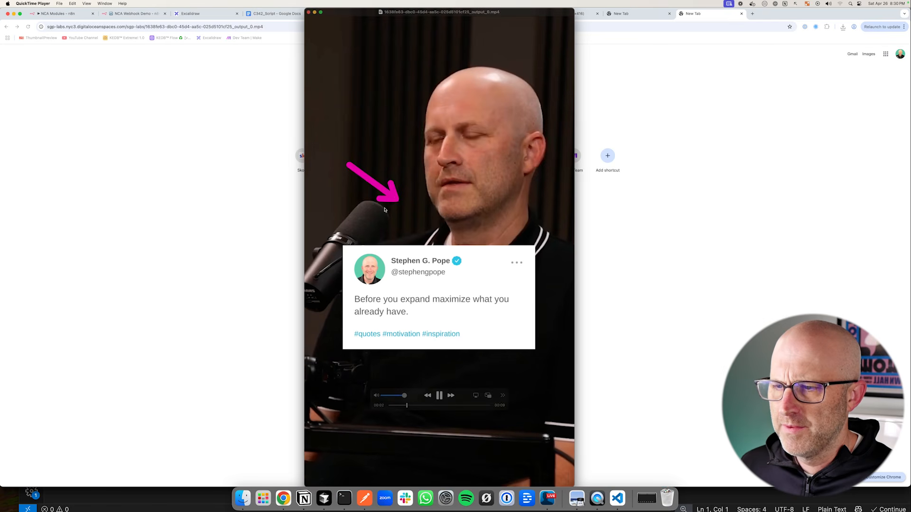
{"action": "left_click_drag", "start_coordinate": [277, 286], "coordinate": [333, 289]}
Step: Test the Reaction node in the FFmpeg Compose group and examine the two input video URLs in its JSON body
{"action": "left_click_drag", "start_coordinate": [515, 179], "coordinate": [540, 210]}
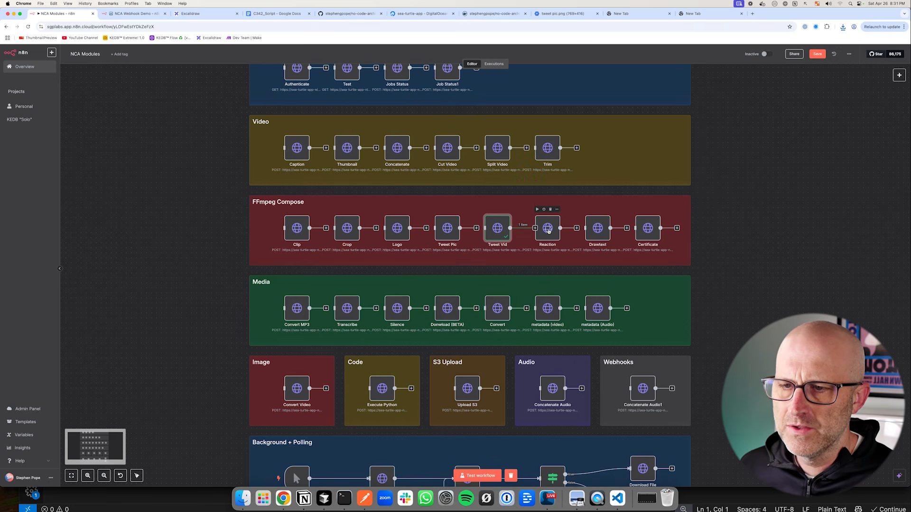
{"action": "double_click", "coordinate": [548, 230]}
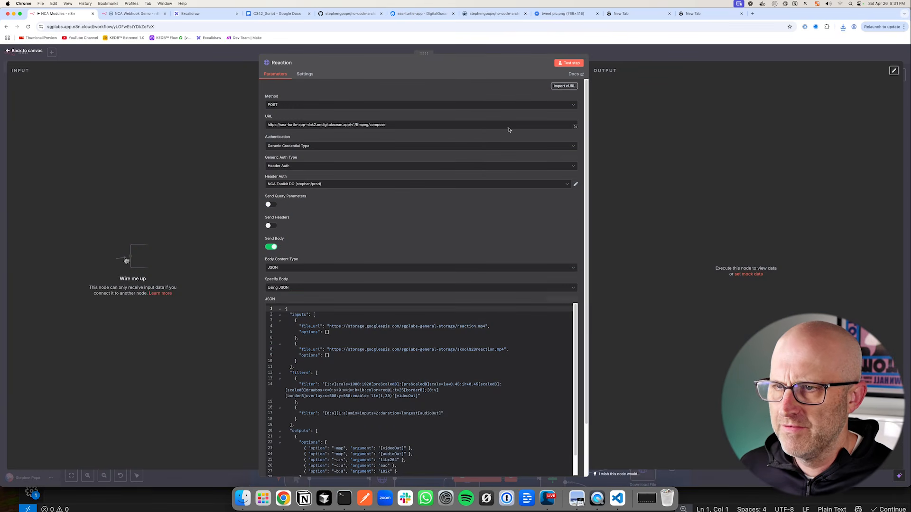
{"action": "left_click_drag", "start_coordinate": [485, 95], "coordinate": [543, 66]}
{"action": "left_click", "coordinate": [569, 63]}
{"action": "left_click_drag", "start_coordinate": [518, 305], "coordinate": [500, 322]}
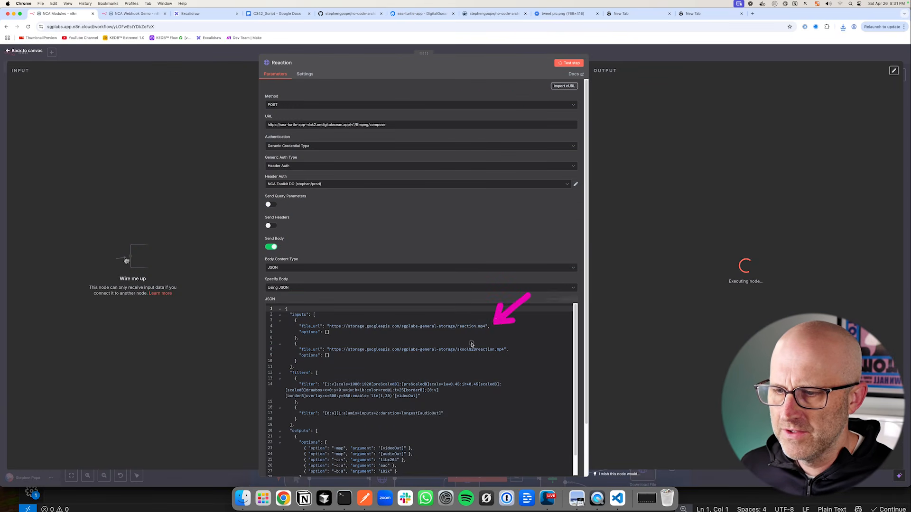
{"action": "mouse_move", "coordinate": [458, 412]}
{"action": "left_mouse_down"}
{"action": "mouse_move", "coordinate": [420, 364]}
{"action": "mouse_move", "coordinate": [457, 364]}
{"action": "left_mouse_up"}
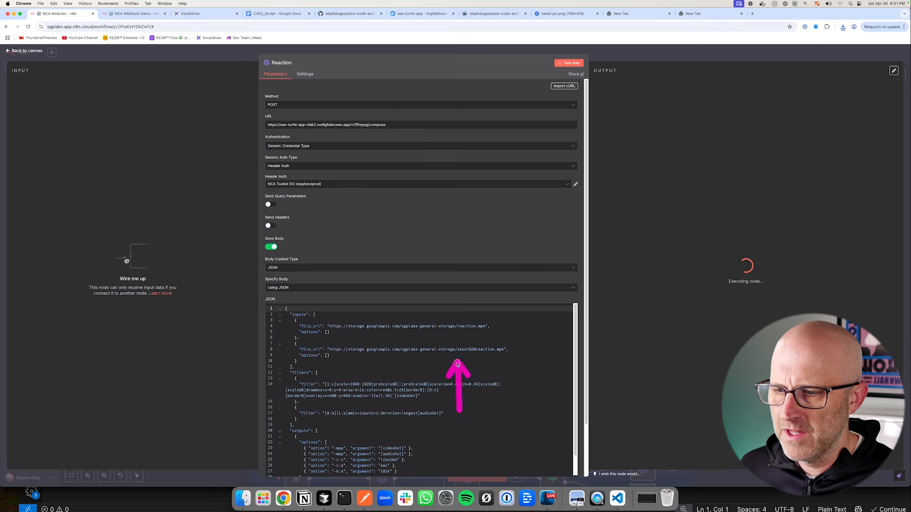
Step: View the Reaction node's output video in QuickTime Player, examining the red-bordered inset over the main clip
{"action": "left_click_drag", "start_coordinate": [633, 144], "coordinate": [633, 277]}
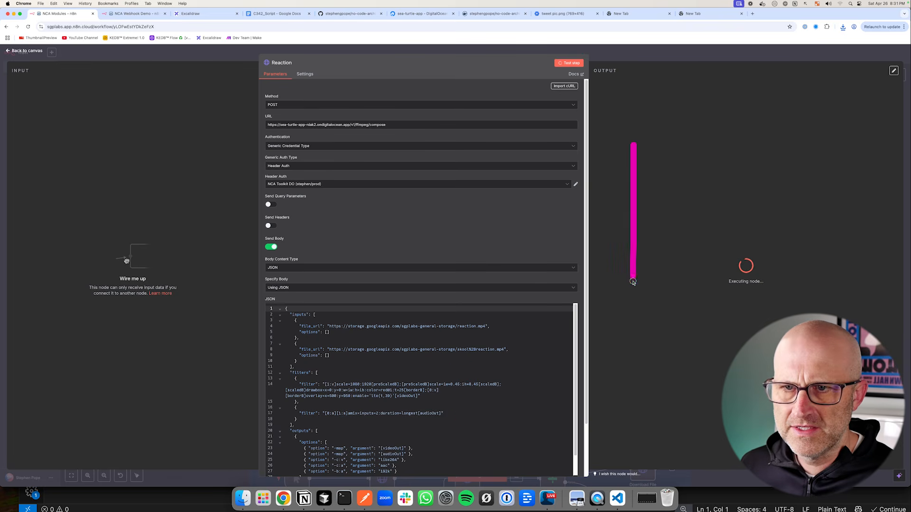
{"action": "mouse_move", "coordinate": [633, 138]}
{"action": "left_mouse_down"}
{"action": "mouse_move", "coordinate": [719, 138]}
{"action": "mouse_move", "coordinate": [716, 285]}
{"action": "mouse_move", "coordinate": [643, 289]}
{"action": "left_mouse_up"}
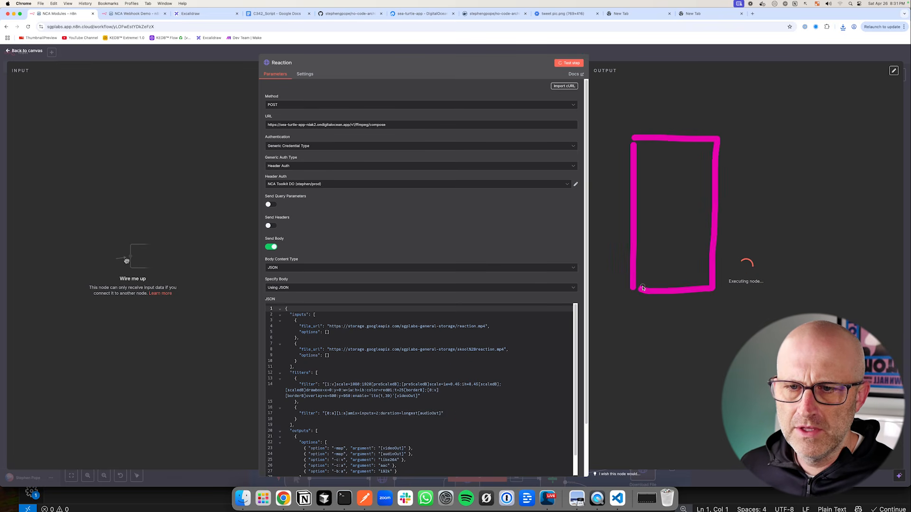
{"action": "left_click_drag", "start_coordinate": [670, 220], "coordinate": [672, 272]}
{"action": "left_click_drag", "start_coordinate": [679, 218], "coordinate": [698, 268]}
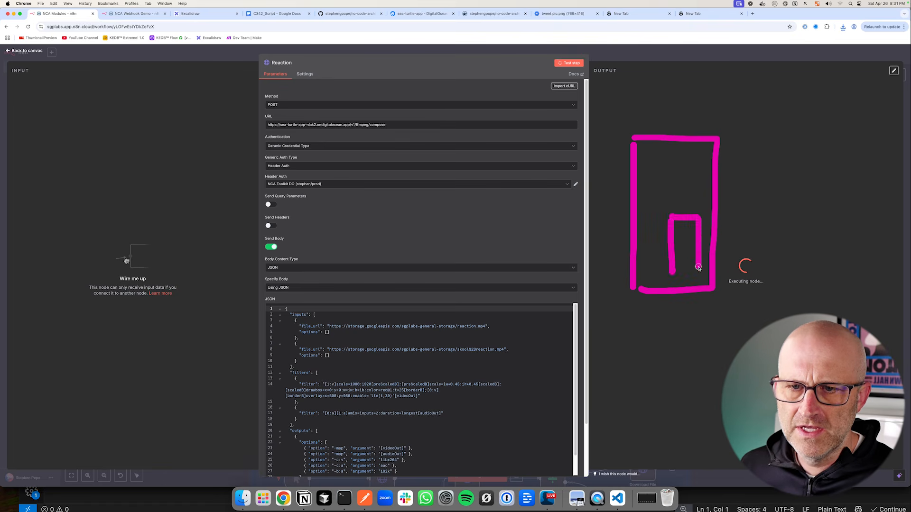
{"action": "left_click_drag", "start_coordinate": [654, 166], "coordinate": [665, 186]}
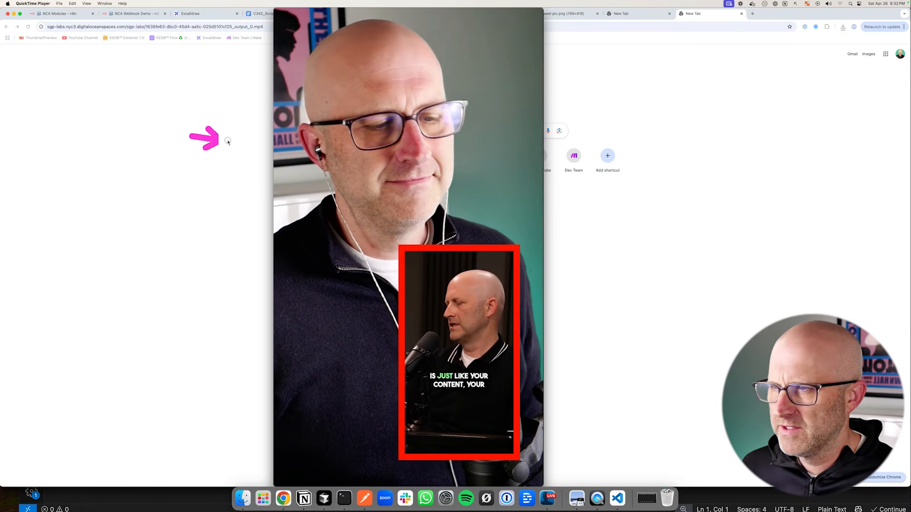
{"action": "left_click_drag", "start_coordinate": [199, 139], "coordinate": [294, 192]}
{"action": "left_click_drag", "start_coordinate": [499, 178], "coordinate": [463, 241]}
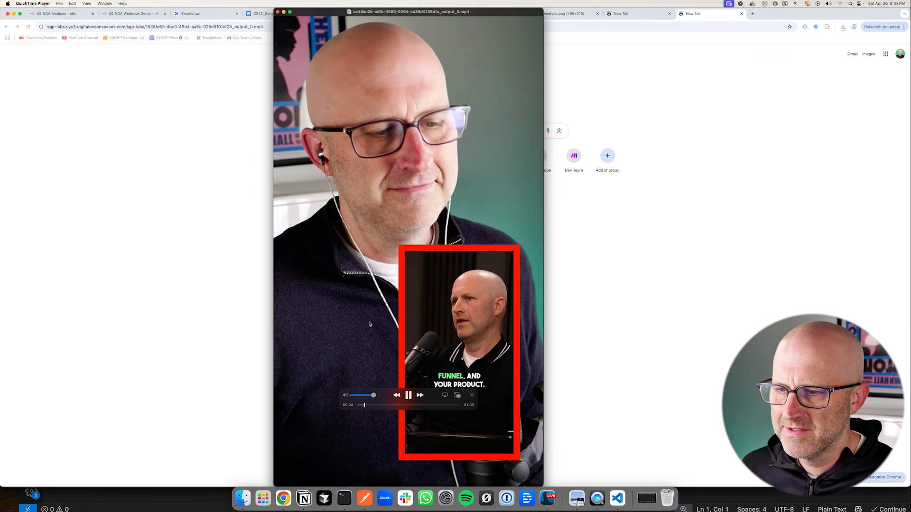
Step: Open the Certificate node in the FFmpeg Compose group
{"action": "left_click_drag", "start_coordinate": [619, 166], "coordinate": [639, 203]}
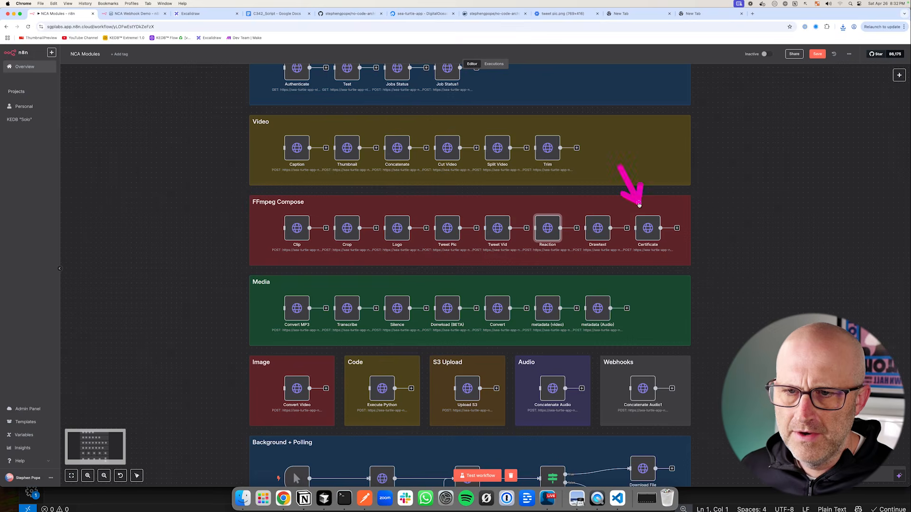
{"action": "double_click", "coordinate": [647, 227]}
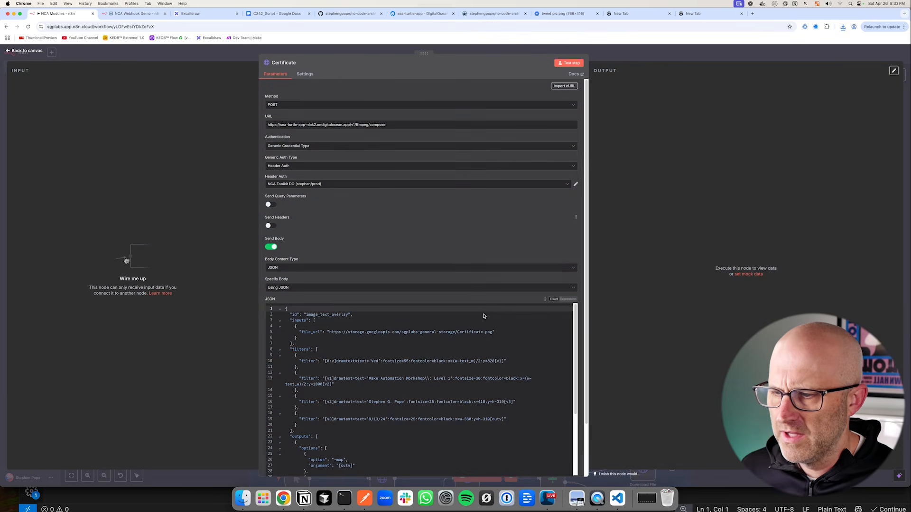
Step: View the blank certificate template image referenced by the file_url in the Certificate node's JSON body
{"action": "left_click_drag", "start_coordinate": [533, 302], "coordinate": [500, 327]}
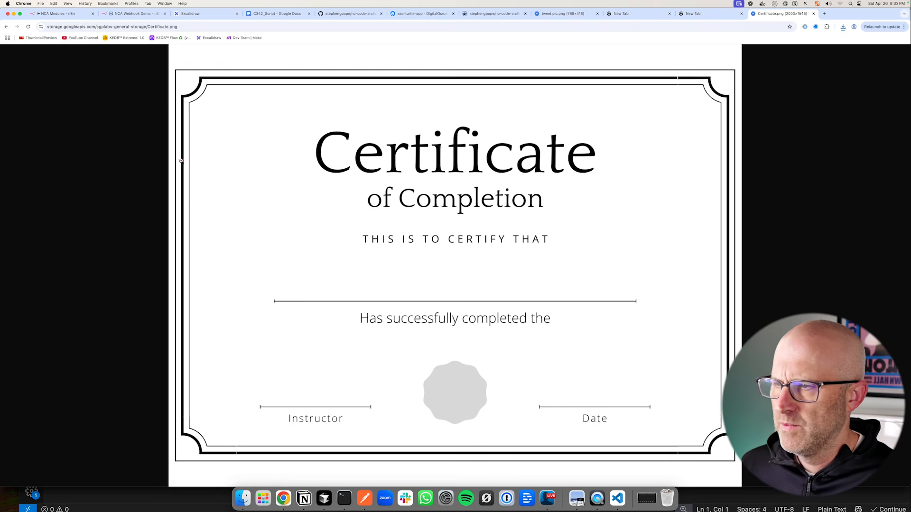
{"action": "mouse_move", "coordinate": [189, 169]}
{"action": "left_mouse_down"}
{"action": "mouse_move", "coordinate": [266, 182]}
{"action": "mouse_move", "coordinate": [260, 226]}
{"action": "left_mouse_up"}
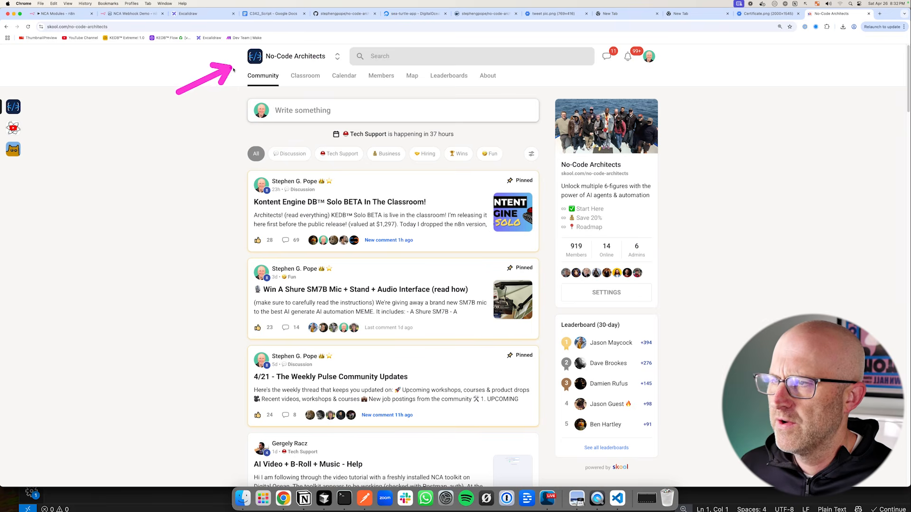
Step: Open the Make and Airtable Course in the No-Code Architects classroom and examine its lesson list
{"action": "left_click", "coordinate": [305, 75]}
{"action": "left_click_drag", "start_coordinate": [719, 238], "coordinate": [631, 184]}
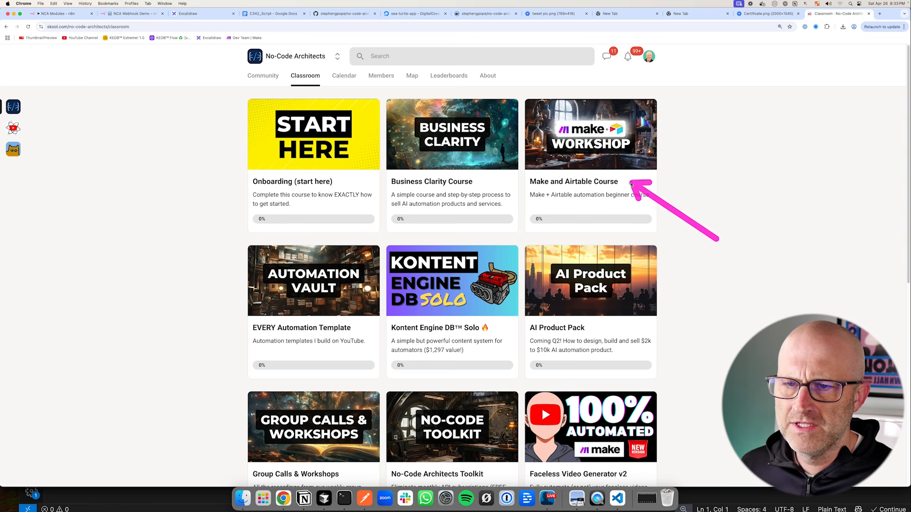
{"action": "left_click", "coordinate": [599, 178]}
{"action": "left_click_drag", "start_coordinate": [196, 252], "coordinate": [226, 229]}
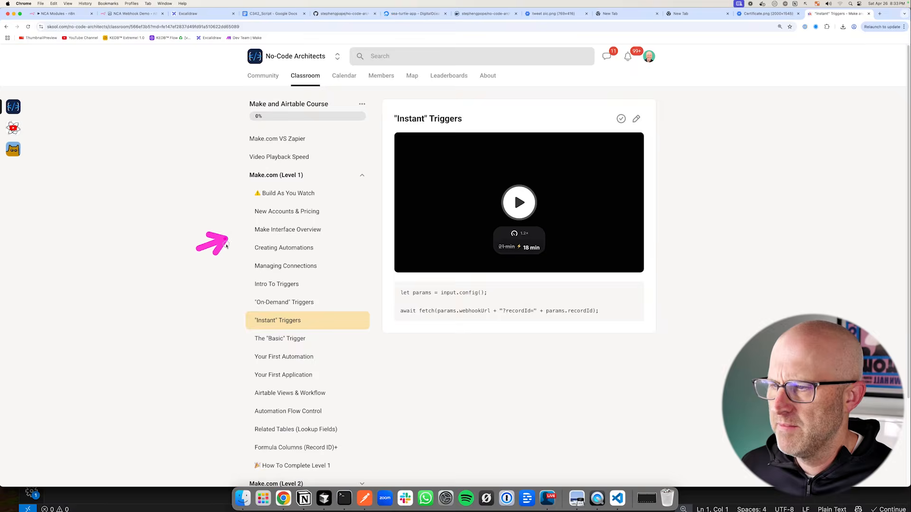
Step: Return to the NCA Modules workflow and test the Certificate node
{"action": "left_click", "coordinate": [60, 13]}
{"action": "left_click_drag", "start_coordinate": [477, 107], "coordinate": [522, 84]}
{"action": "left_click", "coordinate": [570, 62]}
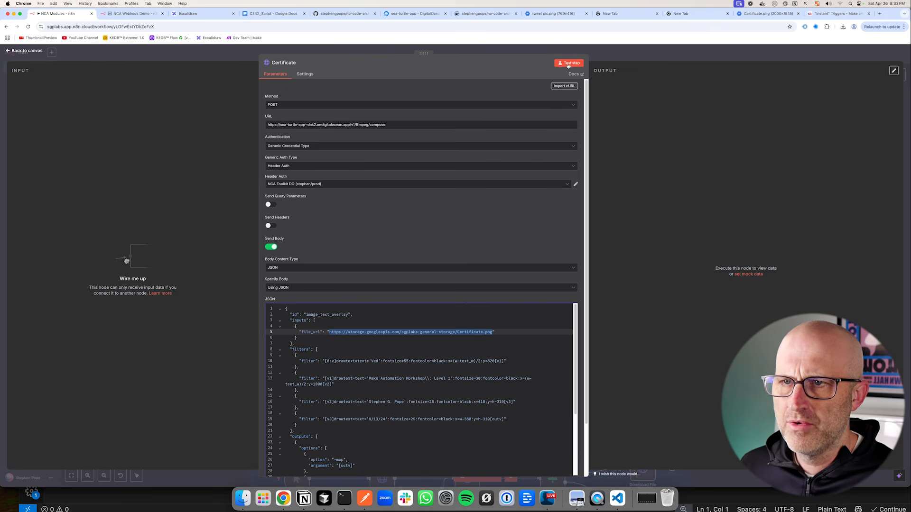
Step: View the Certificate node's output image in Preview, examining the recipient name, instructor, date and seal
{"action": "left_click_drag", "start_coordinate": [365, 254], "coordinate": [327, 271]}
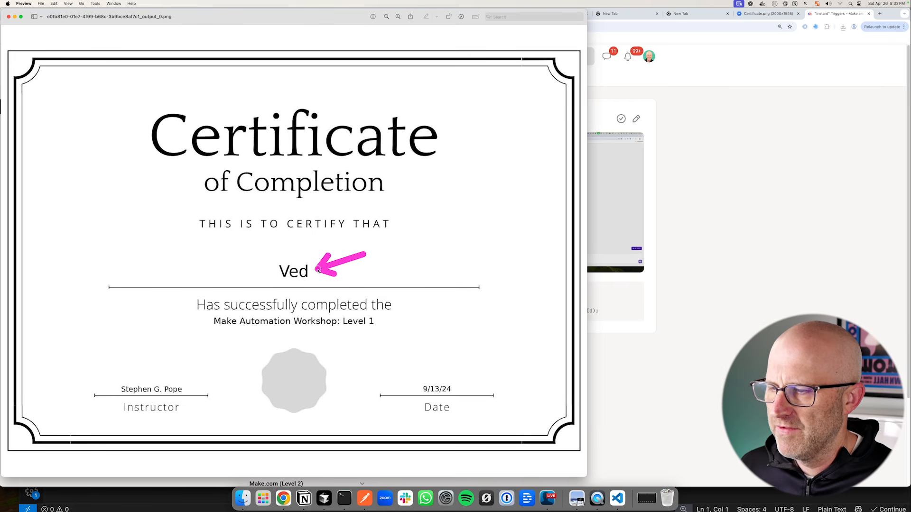
{"action": "left_click_drag", "start_coordinate": [132, 335], "coordinate": [145, 375]}
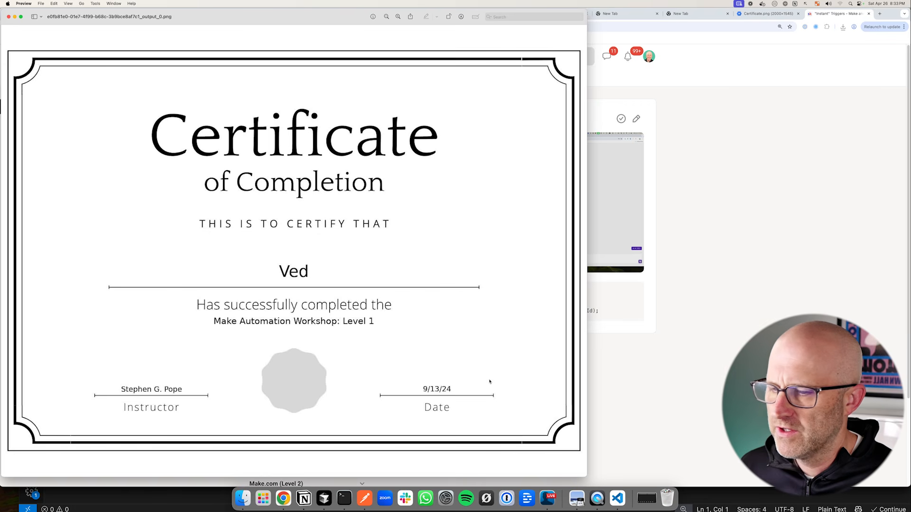
{"action": "left_click_drag", "start_coordinate": [486, 354], "coordinate": [458, 380]}
{"action": "left_click_drag", "start_coordinate": [393, 350], "coordinate": [341, 374]}
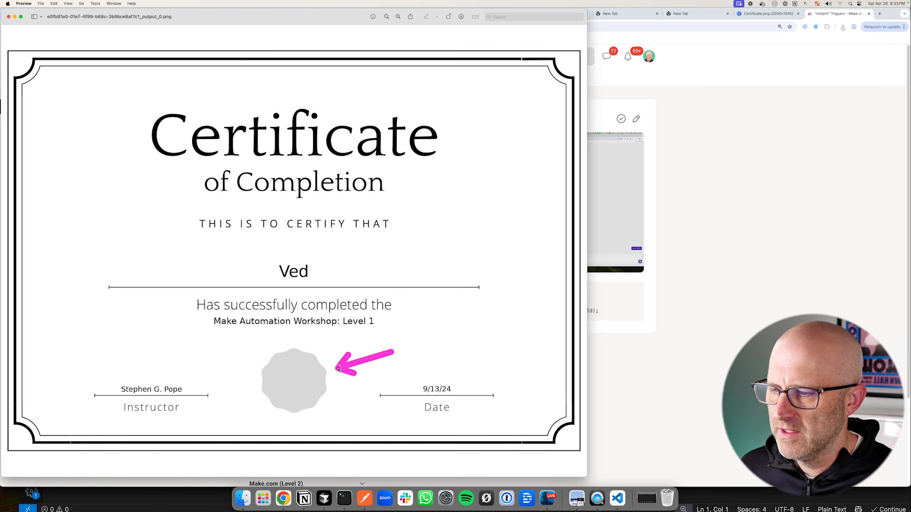
Step: Examine the Media group's Convert MP3, Transcribe, Silence and Donwload (BETA) nodes on the canvas
{"action": "left_click_drag", "start_coordinate": [218, 300], "coordinate": [266, 307]}
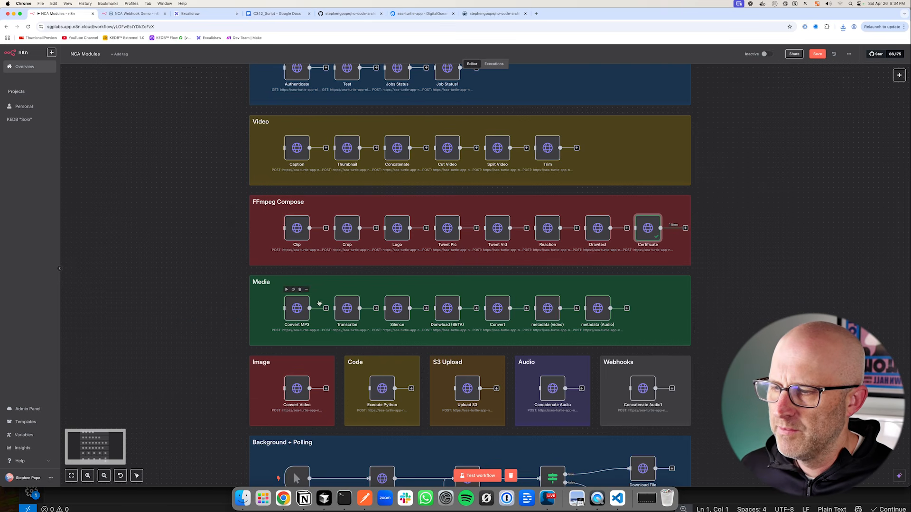
{"action": "left_click_drag", "start_coordinate": [315, 259], "coordinate": [297, 284]}
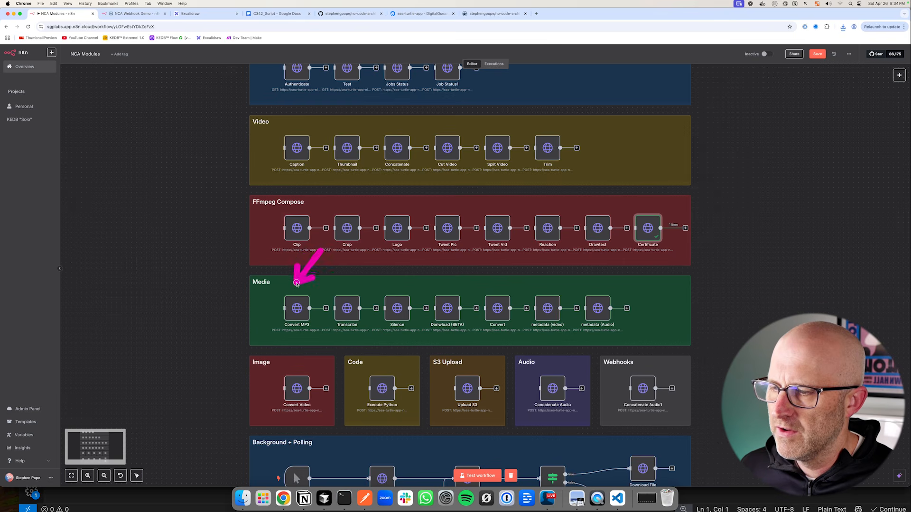
{"action": "left_click_drag", "start_coordinate": [323, 367], "coordinate": [305, 338]}
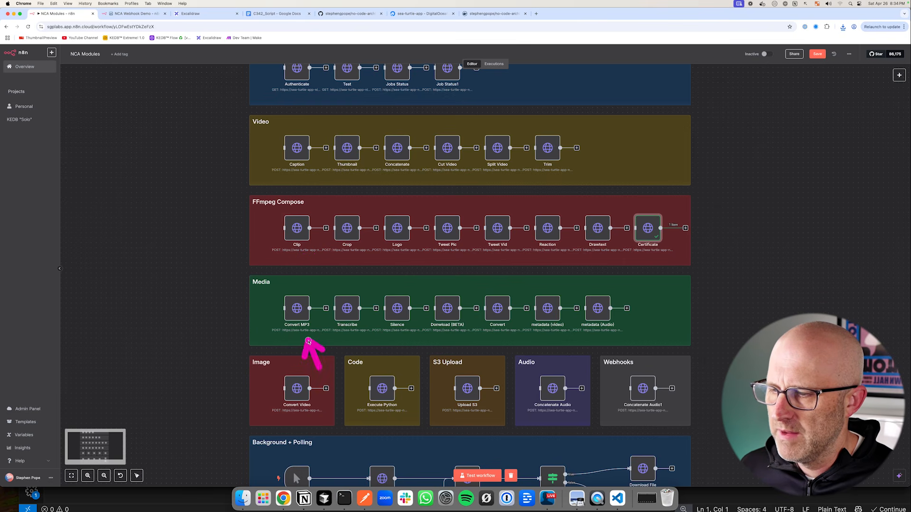
{"action": "left_click", "coordinate": [364, 308]}
{"action": "left_click_drag", "start_coordinate": [367, 259], "coordinate": [351, 290]}
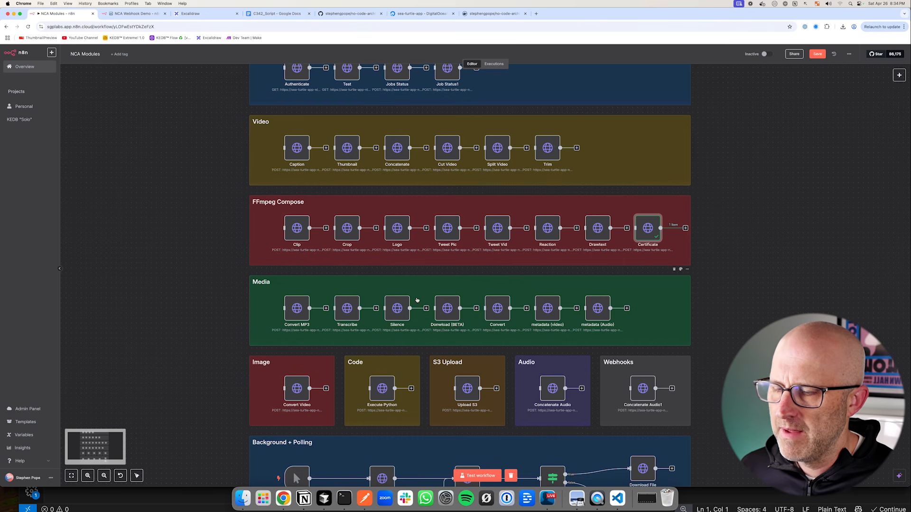
{"action": "left_click_drag", "start_coordinate": [413, 267], "coordinate": [398, 289]}
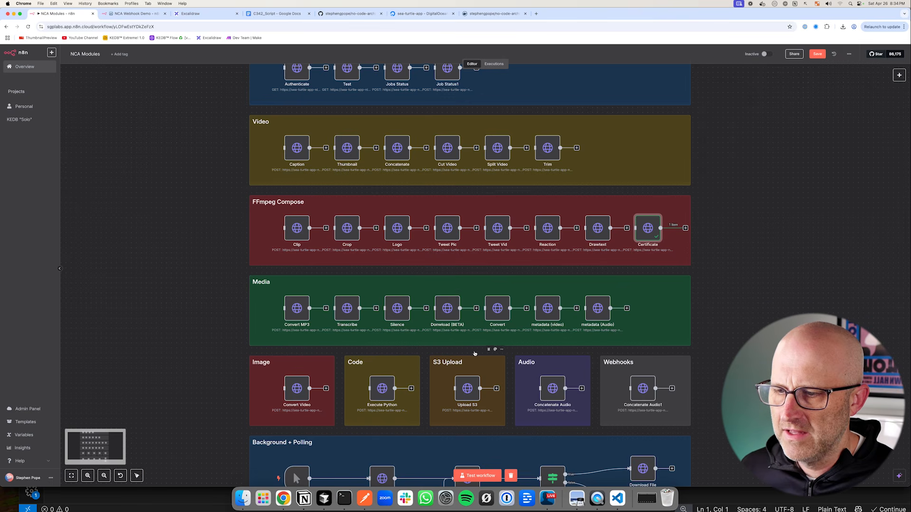
{"action": "left_click_drag", "start_coordinate": [444, 179], "coordinate": [445, 200]}
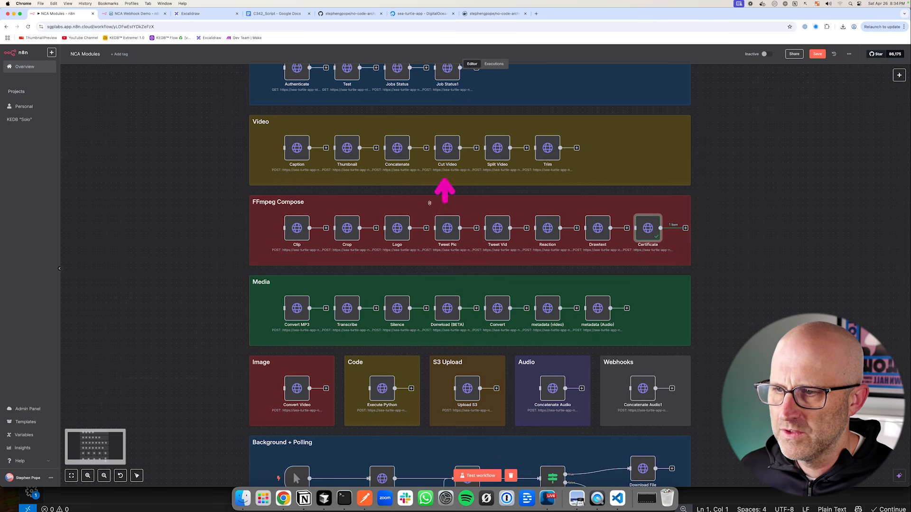
{"action": "left_click_drag", "start_coordinate": [447, 258], "coordinate": [447, 284]}
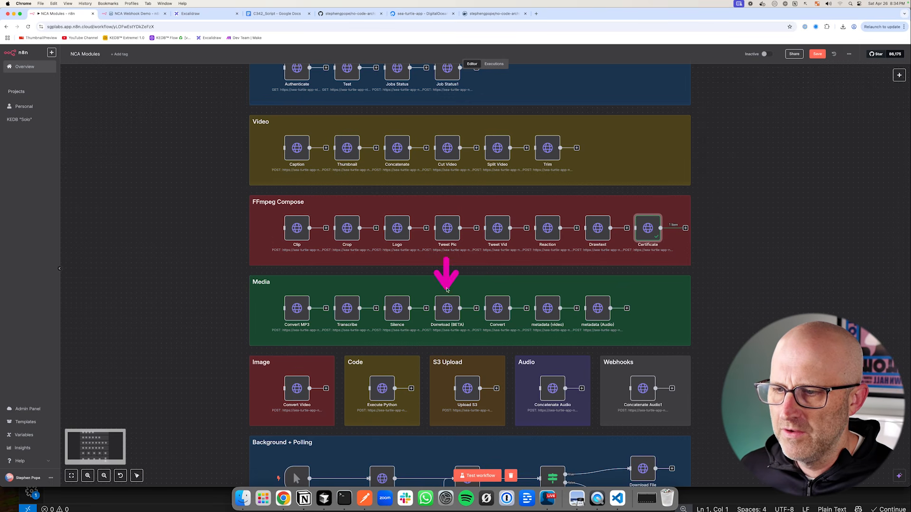
Step: Open the Donwload (BETA) node in the Media group and test it with the TikTok URL in its JSON body
{"action": "double_click", "coordinate": [448, 309]}
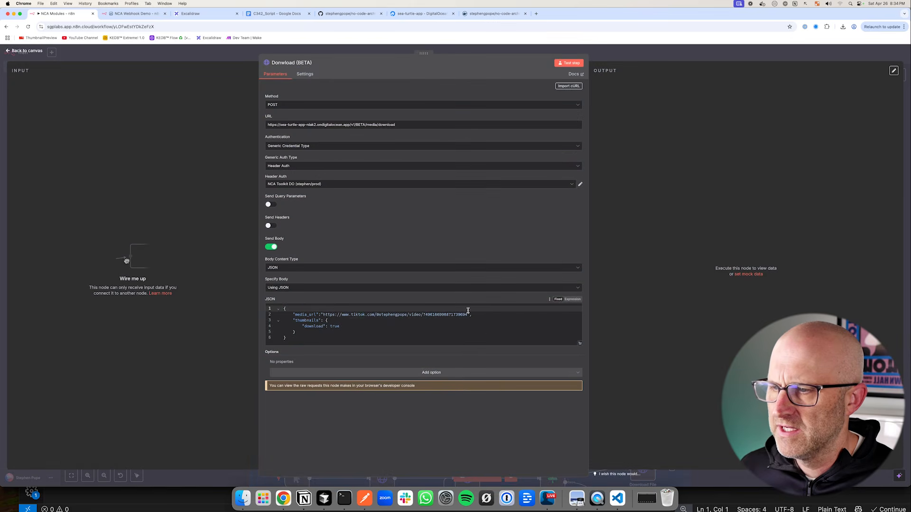
{"action": "mouse_move", "coordinate": [354, 377]}
{"action": "left_mouse_down"}
{"action": "mouse_move", "coordinate": [334, 325]}
{"action": "mouse_move", "coordinate": [383, 324]}
{"action": "left_mouse_up"}
{"action": "left_click_drag", "start_coordinate": [502, 104], "coordinate": [546, 71]}
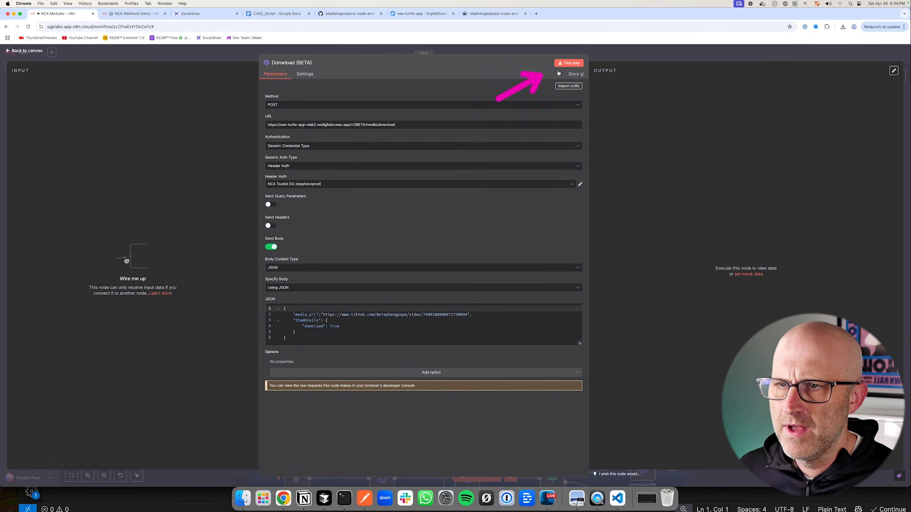
{"action": "left_click", "coordinate": [569, 63]}
{"action": "left_click_drag", "start_coordinate": [358, 350], "coordinate": [326, 332]}
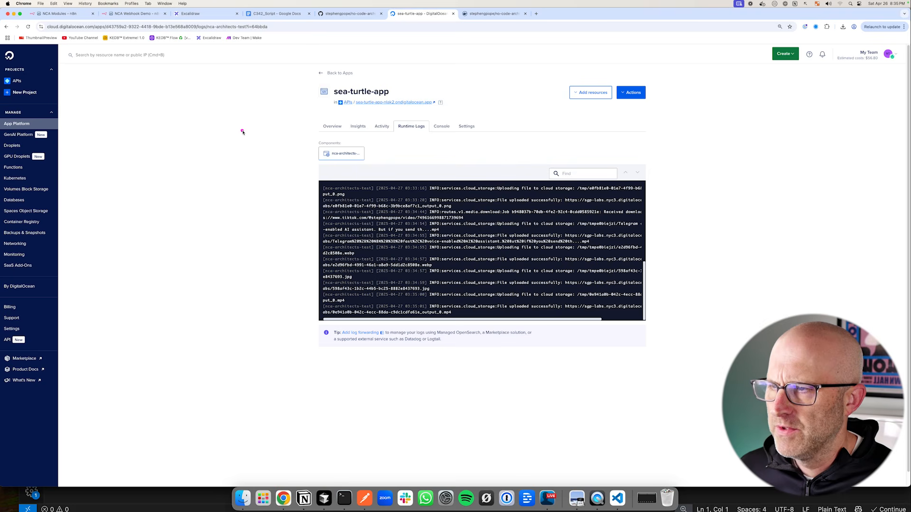
Step: Examine the sea-turtle-app runtime logs in DigitalOcean for the download job's entries
{"action": "mouse_move", "coordinate": [243, 132]}
{"action": "left_mouse_down"}
{"action": "mouse_move", "coordinate": [315, 92]}
{"action": "mouse_move", "coordinate": [305, 149]}
{"action": "left_mouse_up"}
{"action": "left_click_drag", "start_coordinate": [267, 271], "coordinate": [302, 264]}
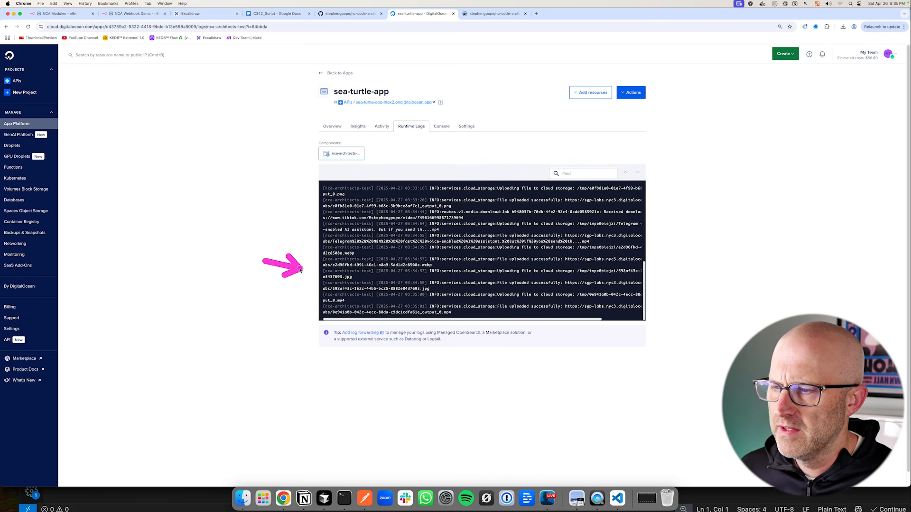
{"action": "left_click_drag", "start_coordinate": [704, 268], "coordinate": [659, 285]}
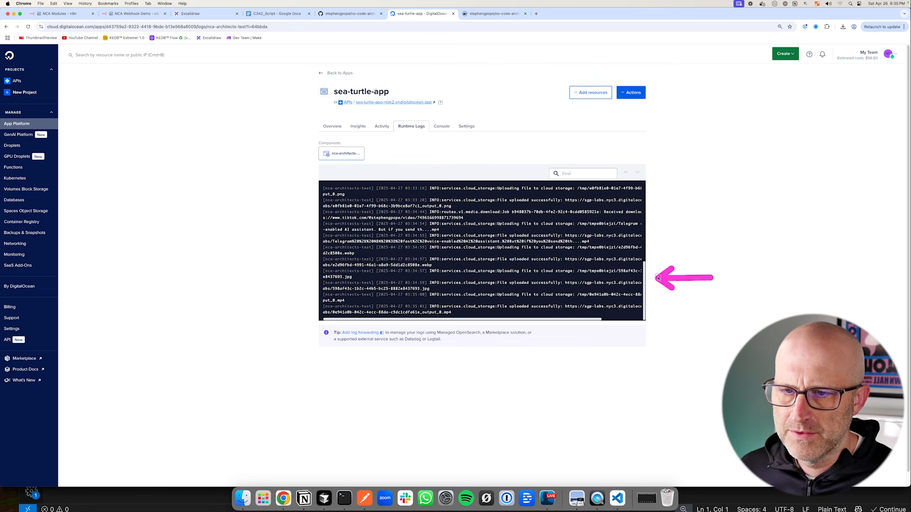
Step: Return to the Donwload (BETA) node and examine the media details and thumbnails in its output
{"action": "left_click", "coordinate": [81, 17]}
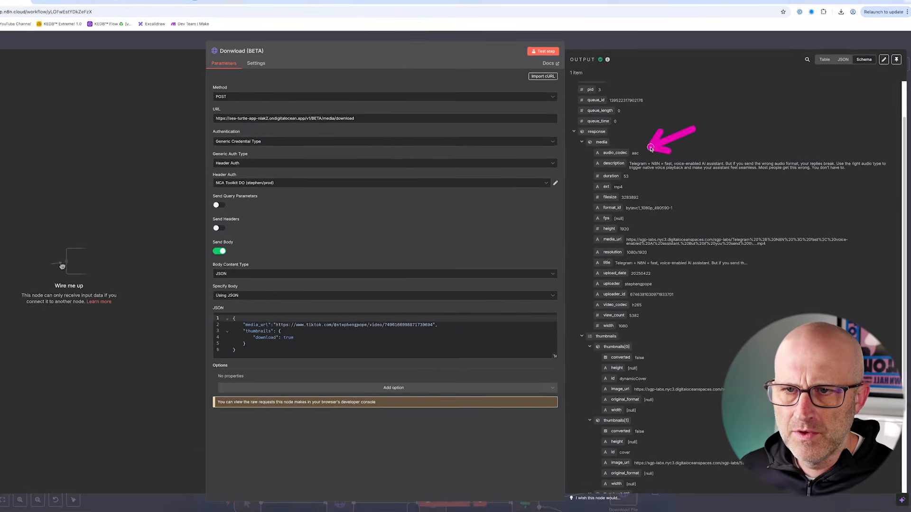
{"action": "left_click_drag", "start_coordinate": [598, 211], "coordinate": [588, 178]}
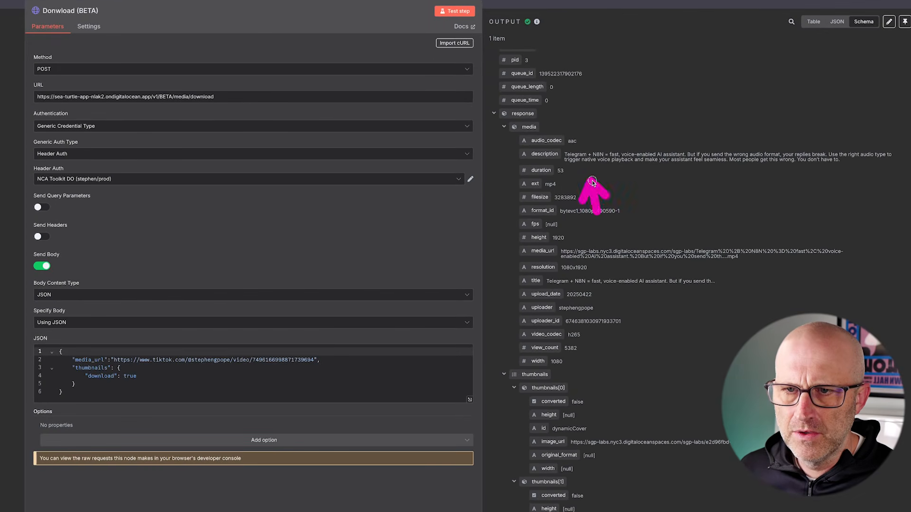
{"action": "scroll", "coordinate": [641, 221], "scroll_direction": "down", "scroll_amount": 3}
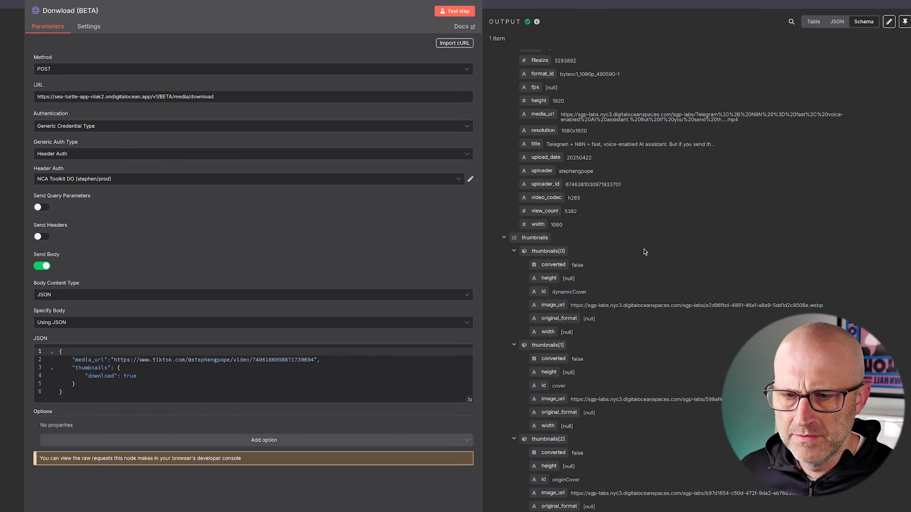
{"action": "scroll", "coordinate": [645, 251], "scroll_direction": "up", "scroll_amount": 1}
{"action": "left_click_drag", "start_coordinate": [641, 271], "coordinate": [591, 246]}
Step: Open the media_url from the Donwload (BETA) node's output and view the downloaded video in QuickTime Player
{"action": "left_click_drag", "start_coordinate": [561, 151], "coordinate": [842, 158]}
{"action": "right_click", "coordinate": [843, 158]}
{"action": "left_click", "coordinate": [759, 159]}
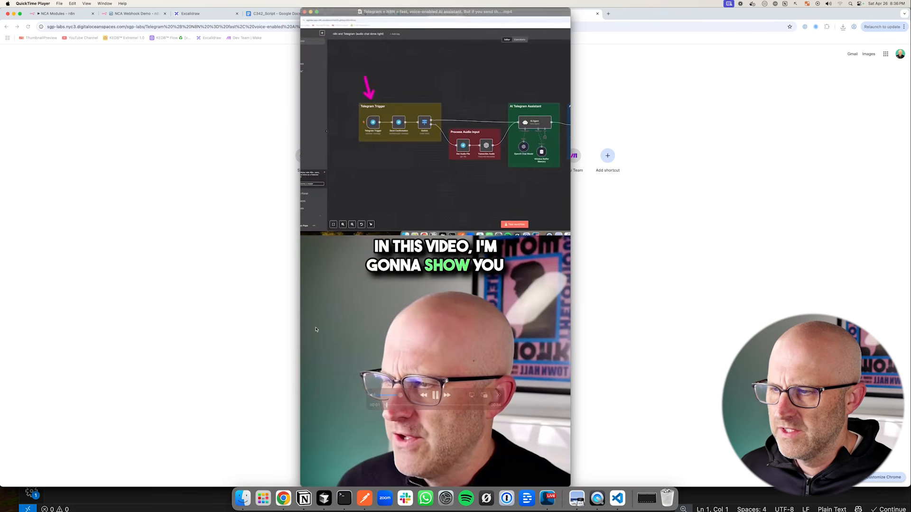
{"action": "left_click_drag", "start_coordinate": [242, 262], "coordinate": [330, 312]}
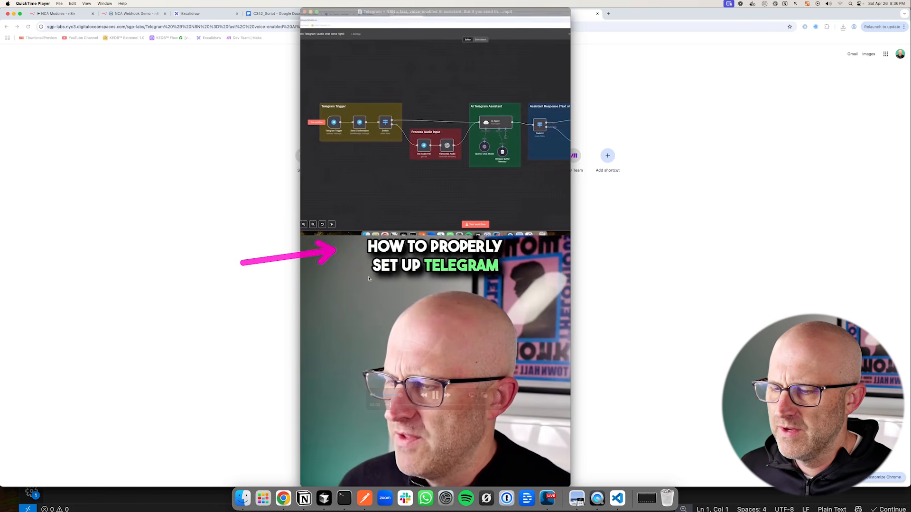
{"action": "mouse_move", "coordinate": [260, 259]}
{"action": "left_mouse_down"}
{"action": "mouse_move", "coordinate": [288, 286]}
{"action": "mouse_move", "coordinate": [326, 224]}
{"action": "mouse_move", "coordinate": [320, 263]}
{"action": "left_mouse_up"}
Step: Point out the Media group's Convert node and test the metadata (video) node on the Vertical Video.mp4 URL
{"action": "left_click_drag", "start_coordinate": [480, 256], "coordinate": [494, 286]}
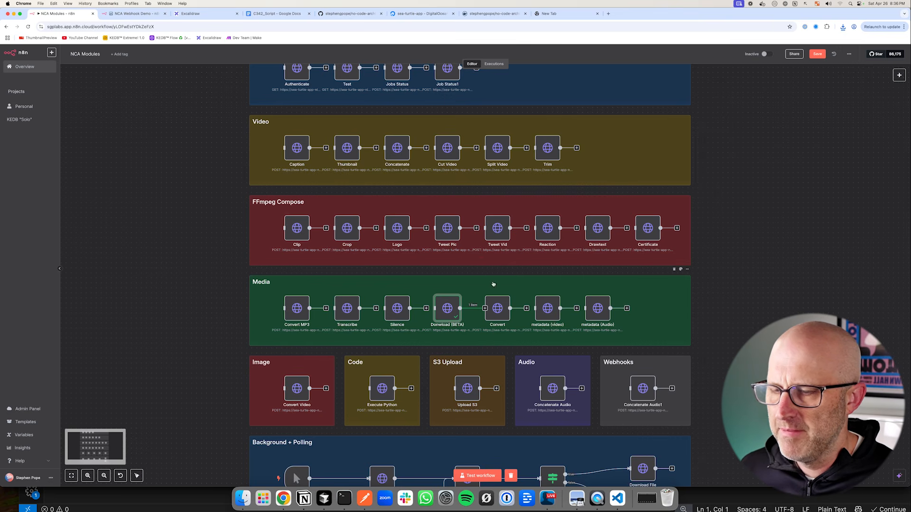
{"action": "left_click_drag", "start_coordinate": [473, 260], "coordinate": [493, 289]}
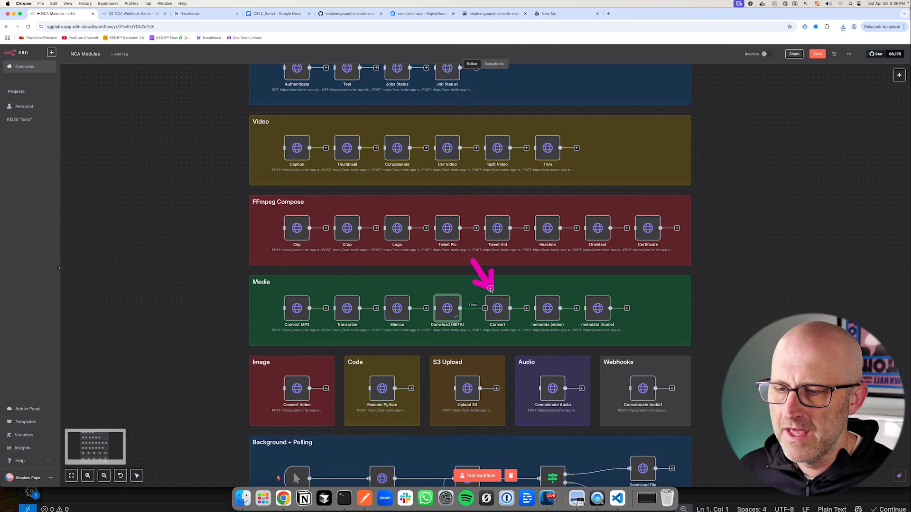
{"action": "mouse_move", "coordinate": [511, 267]}
{"action": "left_mouse_down"}
{"action": "mouse_move", "coordinate": [499, 286]}
{"action": "mouse_move", "coordinate": [534, 263]}
{"action": "mouse_move", "coordinate": [540, 286]}
{"action": "mouse_move", "coordinate": [471, 303]}
{"action": "left_mouse_up"}
{"action": "double_click", "coordinate": [547, 307]}
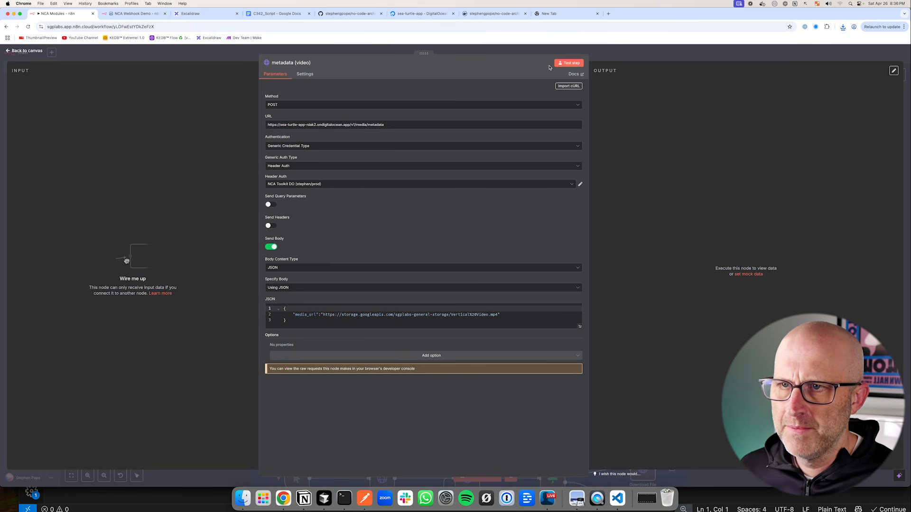
{"action": "left_click", "coordinate": [566, 67]}
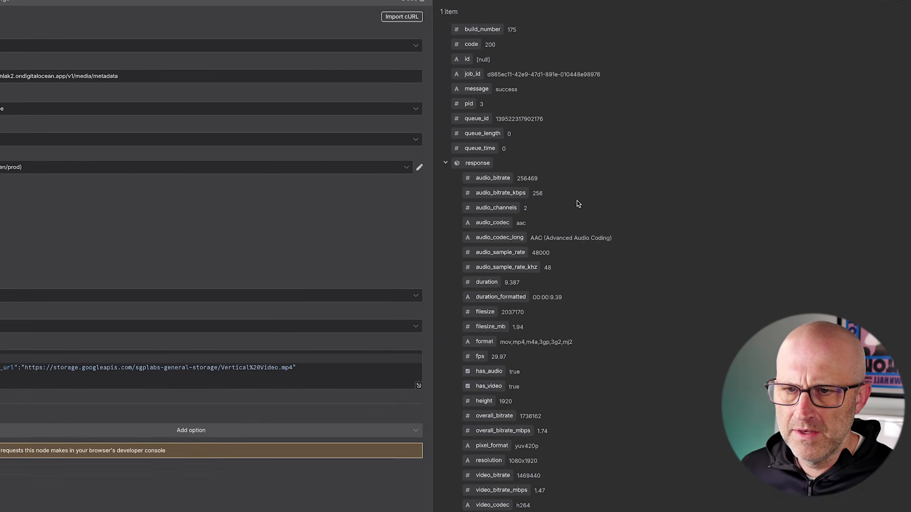
Step: Examine the metadata (video) node's response, including audio, duration, file size, format, frame rate, resolution and bitrate fields
{"action": "left_click_drag", "start_coordinate": [591, 190], "coordinate": [541, 207]}
{"action": "mouse_move", "coordinate": [626, 284]}
{"action": "left_mouse_down"}
{"action": "mouse_move", "coordinate": [568, 260]}
{"action": "mouse_move", "coordinate": [539, 284]}
{"action": "left_mouse_up"}
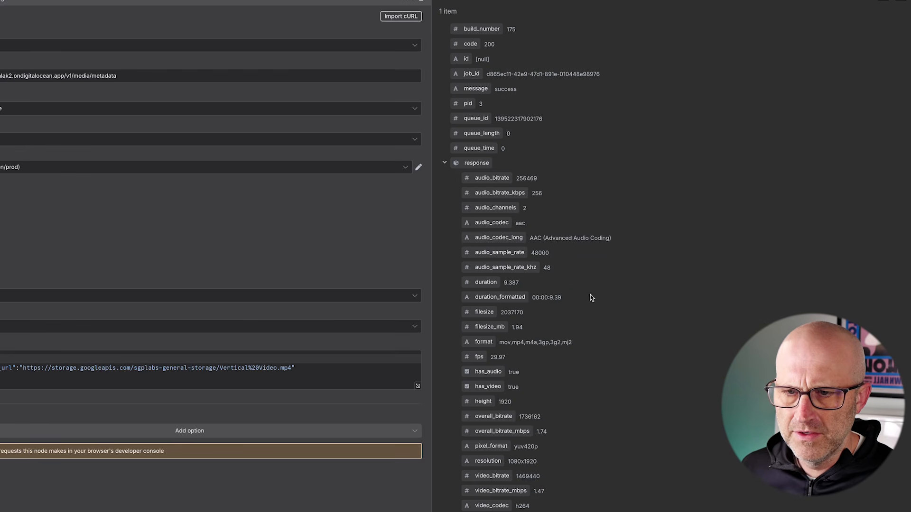
{"action": "left_click_drag", "start_coordinate": [589, 309], "coordinate": [553, 314]}
{"action": "left_click_drag", "start_coordinate": [612, 343], "coordinate": [526, 369]}
{"action": "left_click_drag", "start_coordinate": [653, 373], "coordinate": [560, 373]}
{"action": "left_click_drag", "start_coordinate": [664, 354], "coordinate": [540, 398]}
{"action": "left_click_drag", "start_coordinate": [566, 458], "coordinate": [528, 426]}
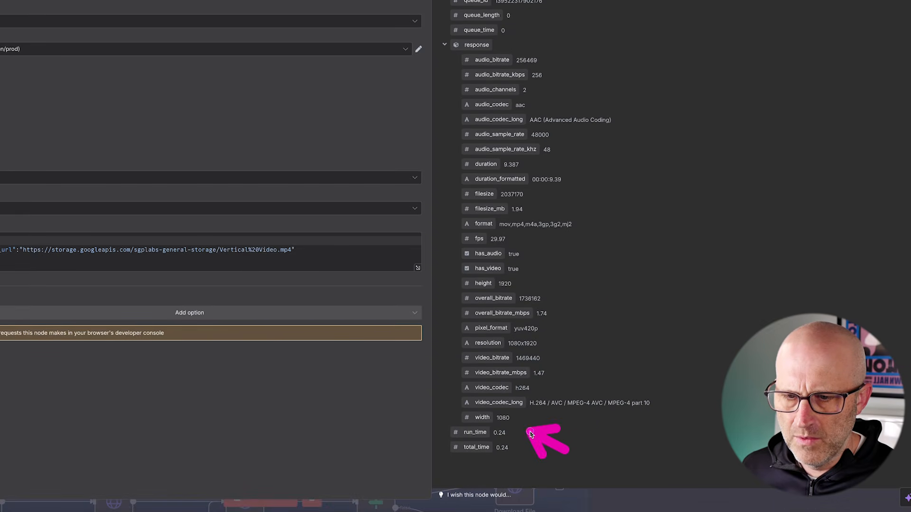
{"action": "left_click_drag", "start_coordinate": [601, 380], "coordinate": [566, 342]}
{"action": "left_click_drag", "start_coordinate": [599, 383], "coordinate": [563, 361]}
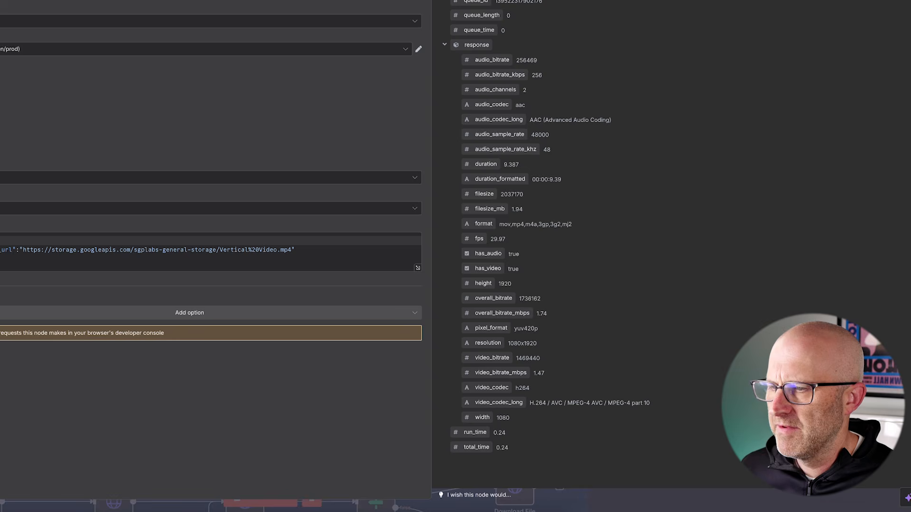
Step: Test the Convert Video node in the Image group and view its output video in QuickTime Player
{"action": "left_click_drag", "start_coordinate": [599, 265], "coordinate": [598, 291]}
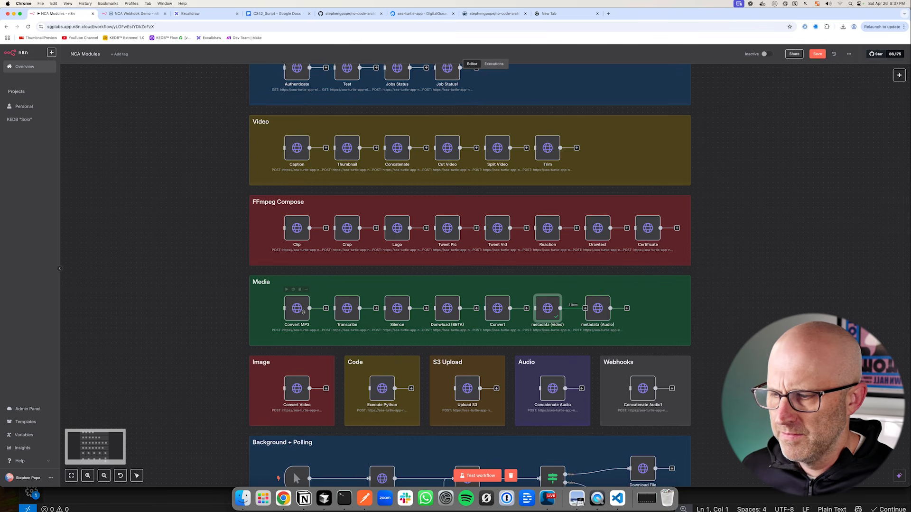
{"action": "left_click_drag", "start_coordinate": [275, 335], "coordinate": [296, 368]}
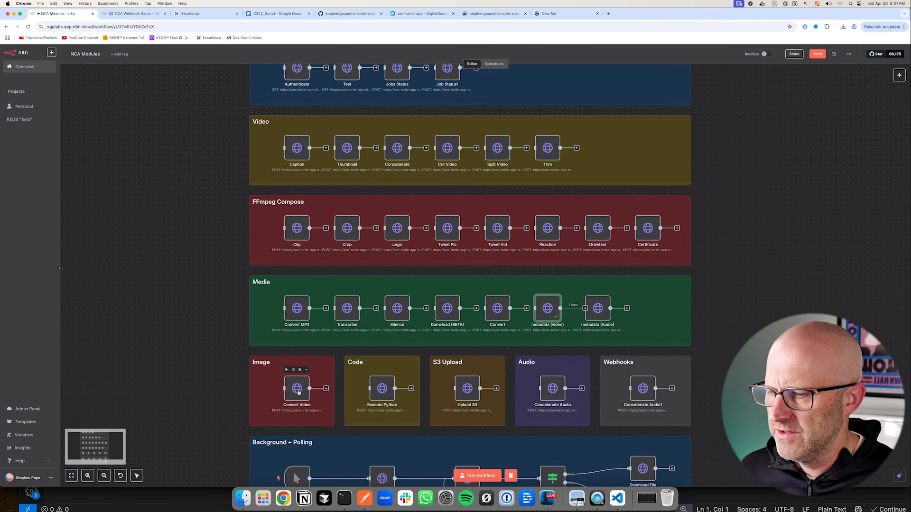
{"action": "double_click", "coordinate": [292, 380]}
{"action": "left_click_drag", "start_coordinate": [507, 86], "coordinate": [559, 76]}
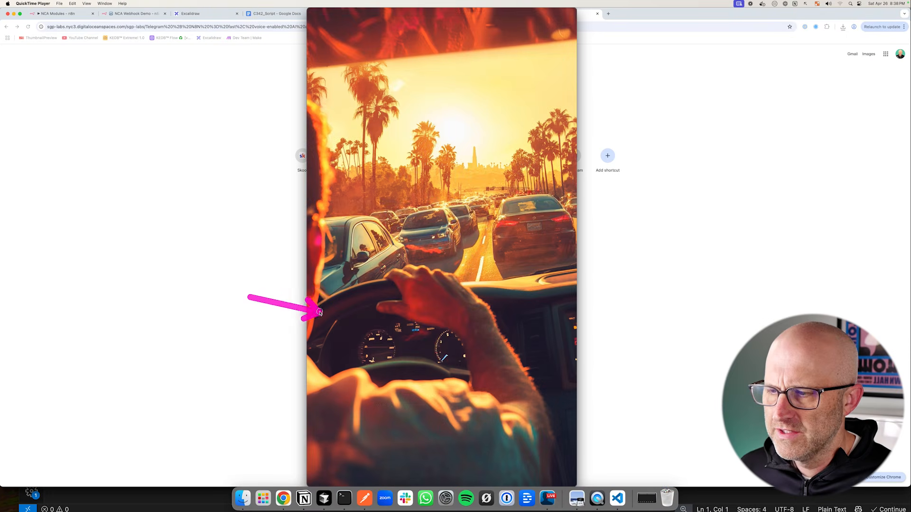
Step: Start a test run of the NCA Webhook Demo workflow to listen for a call to the Webhook node's test URL
{"action": "left_click", "coordinate": [442, 396]}
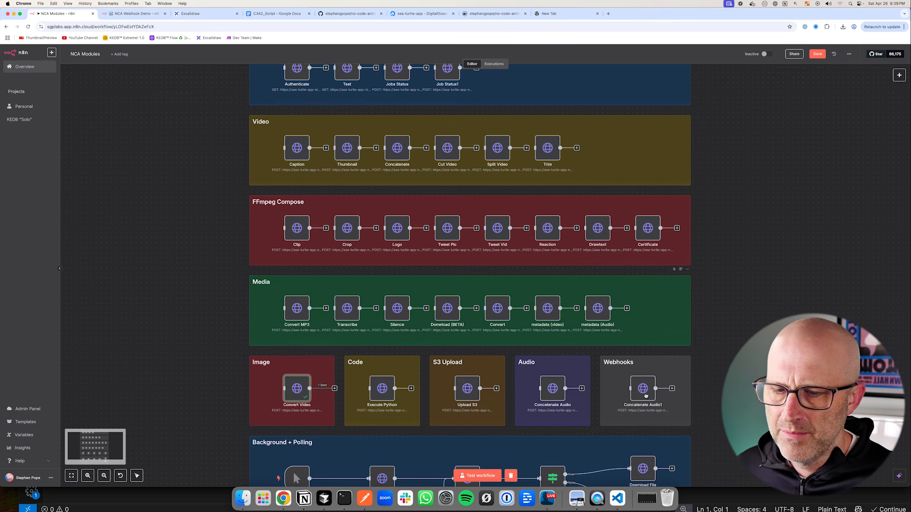
{"action": "scroll", "coordinate": [690, 384], "scroll_direction": "down", "scroll_amount": 5}
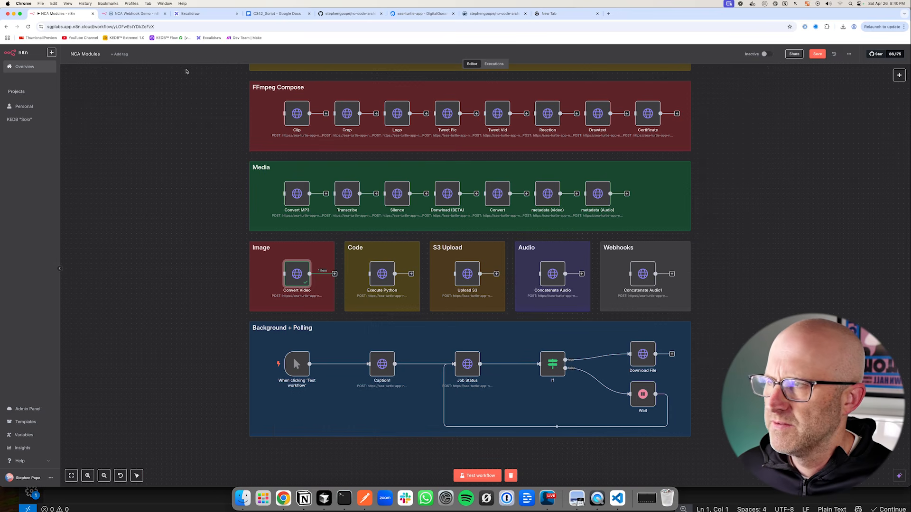
{"action": "left_click", "coordinate": [136, 14]}
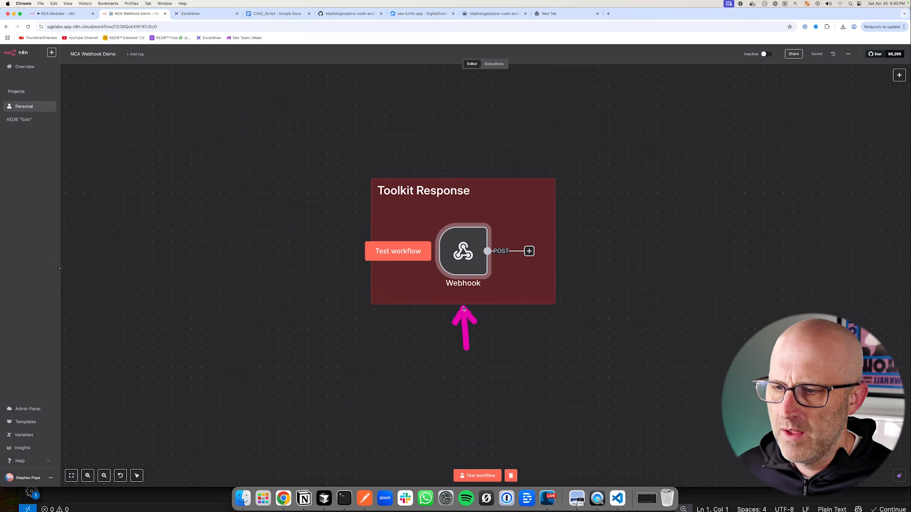
{"action": "left_click", "coordinate": [475, 479]}
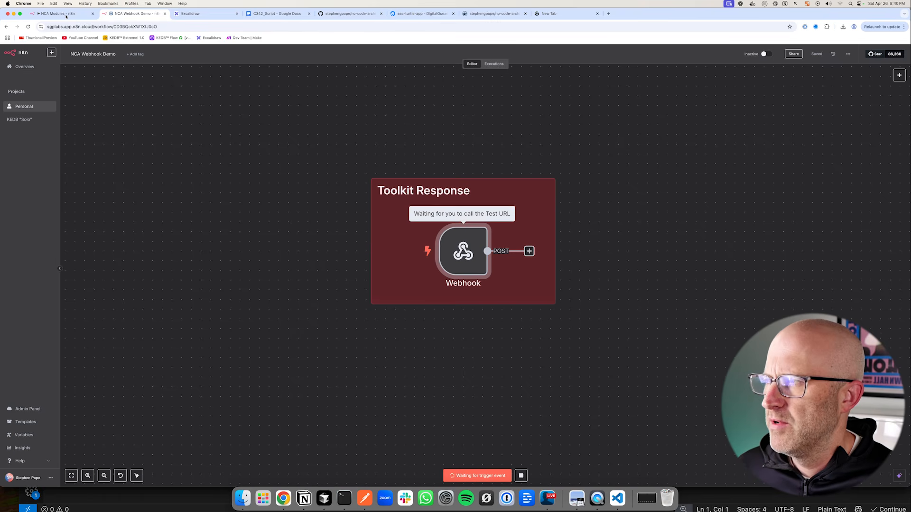
Step: Test the Concatenate Audio1 node from the Webhooks group in the NCA Modules workflow
{"action": "left_click", "coordinate": [57, 13]}
{"action": "double_click", "coordinate": [643, 275]}
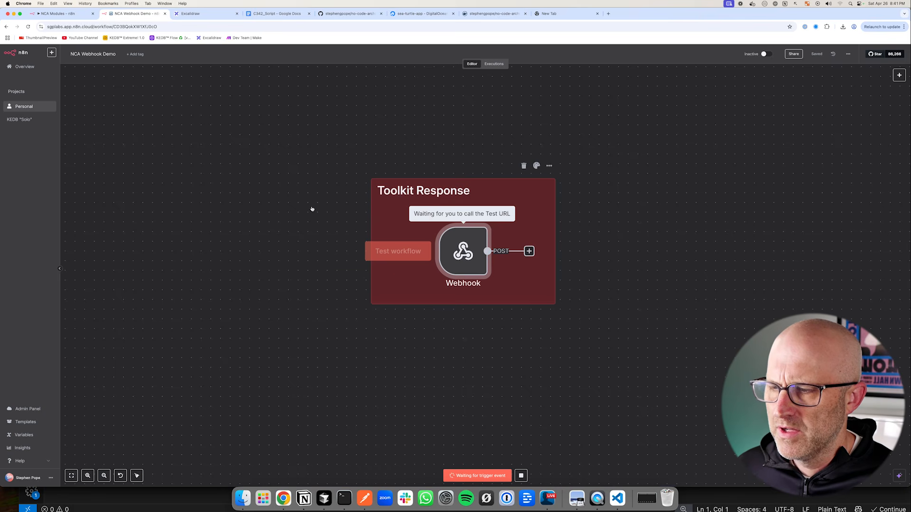
{"action": "left_click", "coordinate": [72, 14]}
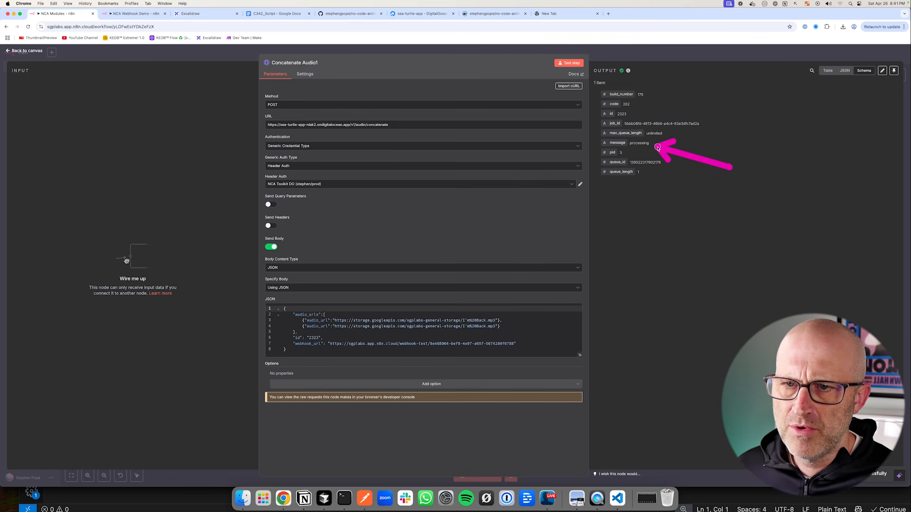
Step: Open the Webhook node's output in NCA Webhook Demo and highlight the MP3 response URL in the body
{"action": "left_click", "coordinate": [134, 16]}
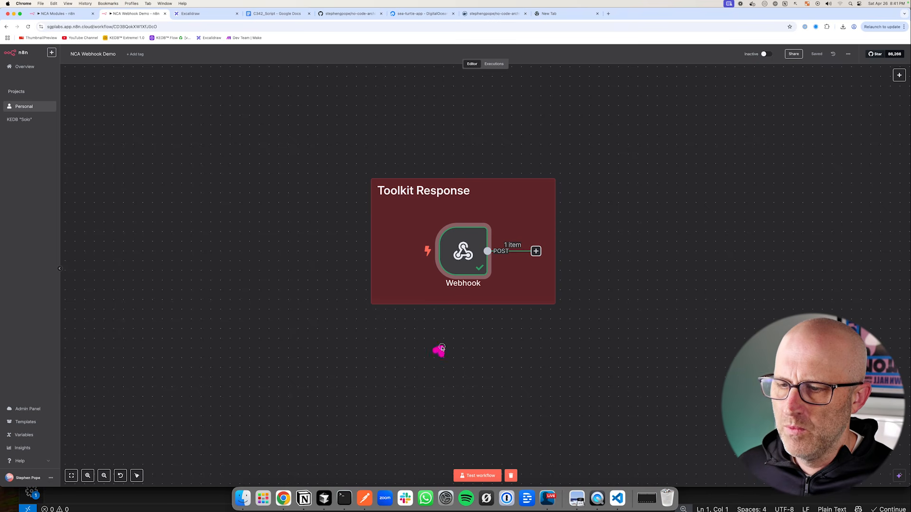
{"action": "double_click", "coordinate": [462, 252]}
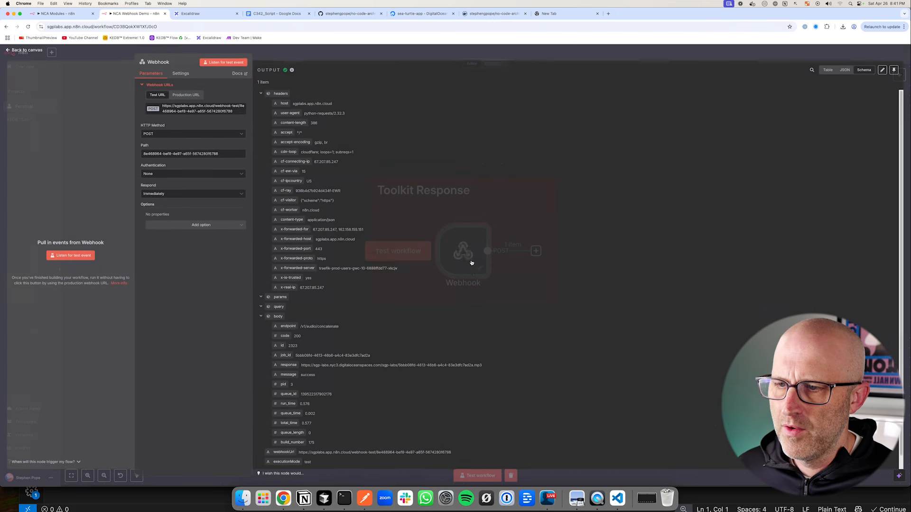
{"action": "scroll", "coordinate": [427, 247], "scroll_direction": "down", "scroll_amount": 1}
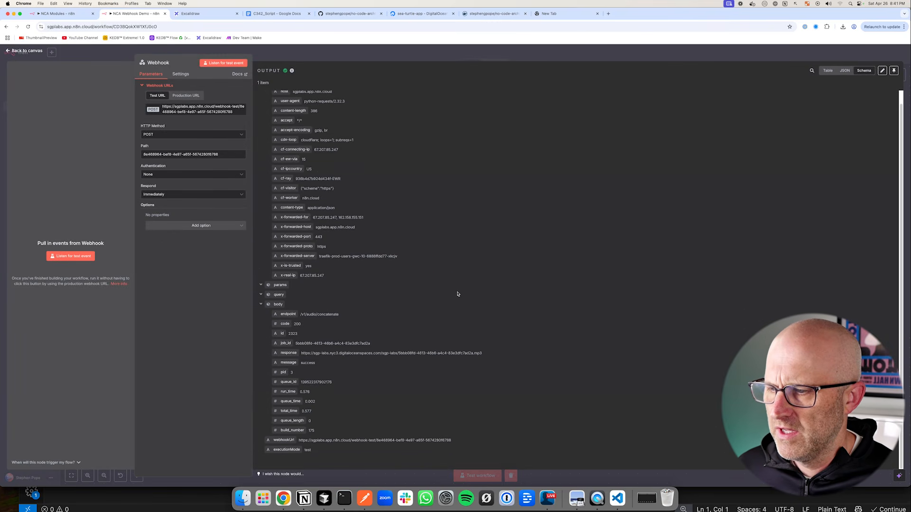
{"action": "left_click_drag", "start_coordinate": [302, 353], "coordinate": [480, 356]}
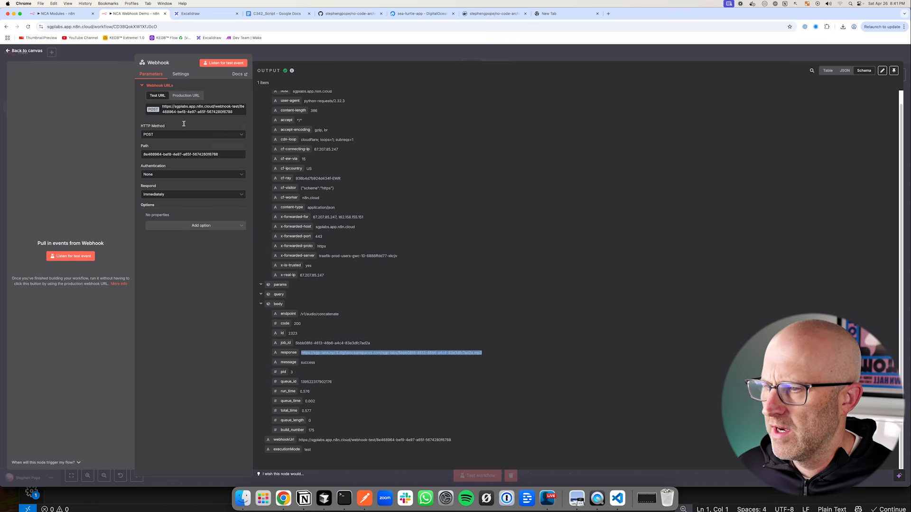
Step: View the Caption1 node in NCA Modules and execute the Background + Polling flow through its Download File node
{"action": "left_click", "coordinate": [56, 13]}
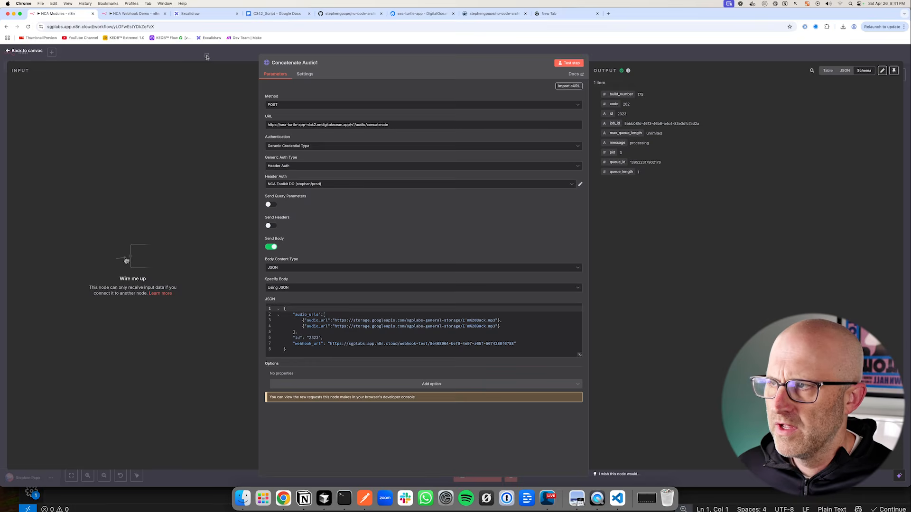
{"action": "left_click", "coordinate": [204, 55]}
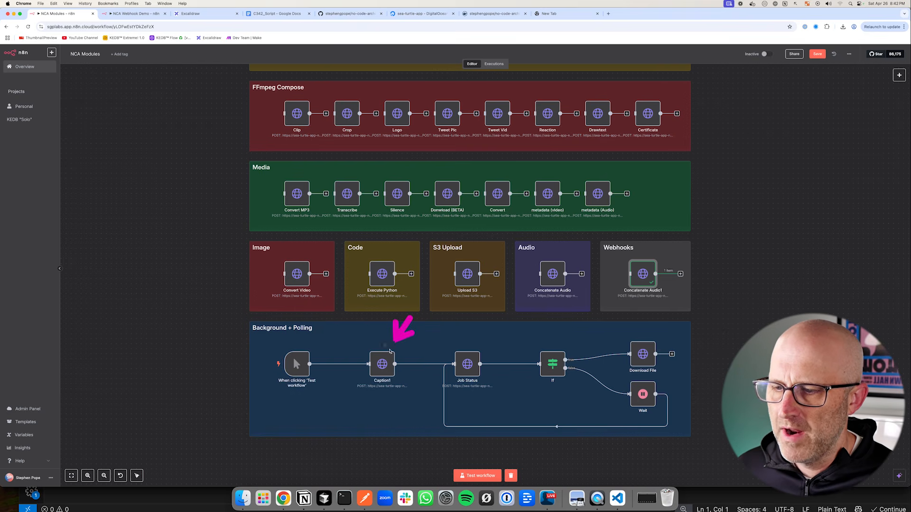
{"action": "double_click", "coordinate": [382, 365]}
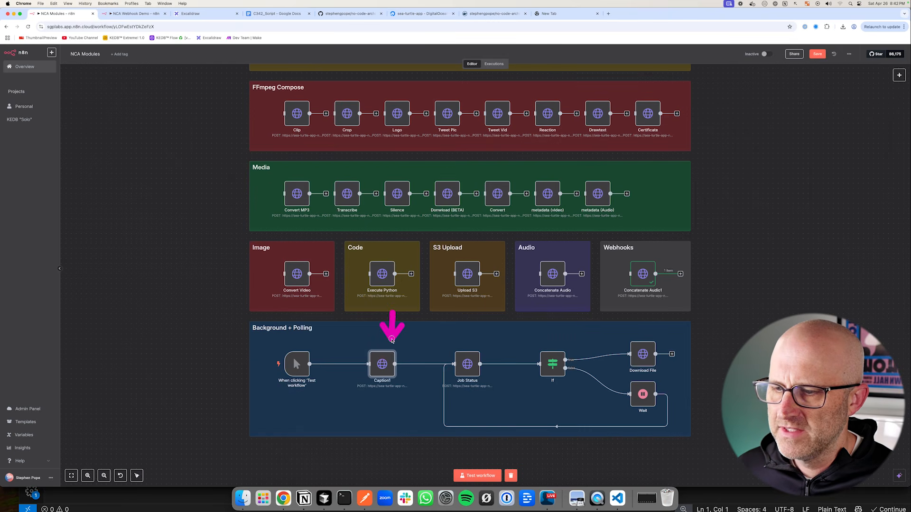
{"action": "left_click", "coordinate": [135, 13]}
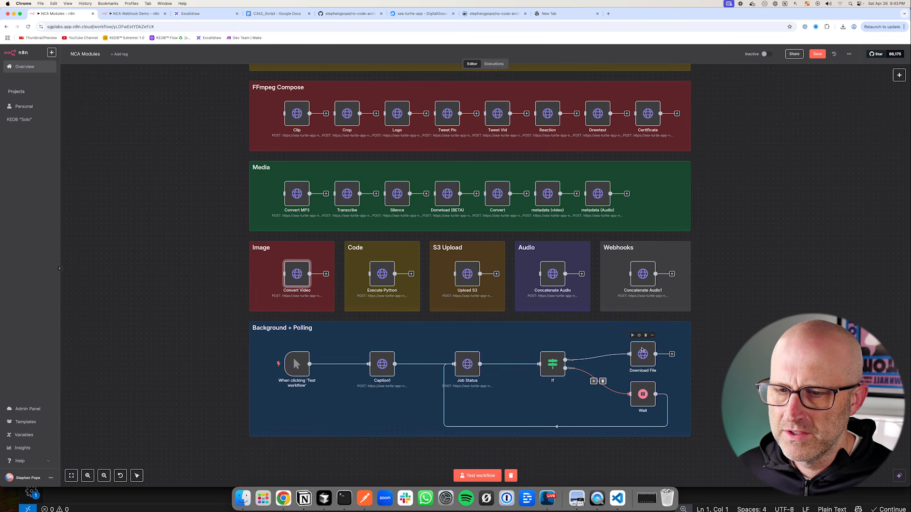
{"action": "left_click", "coordinate": [633, 336]}
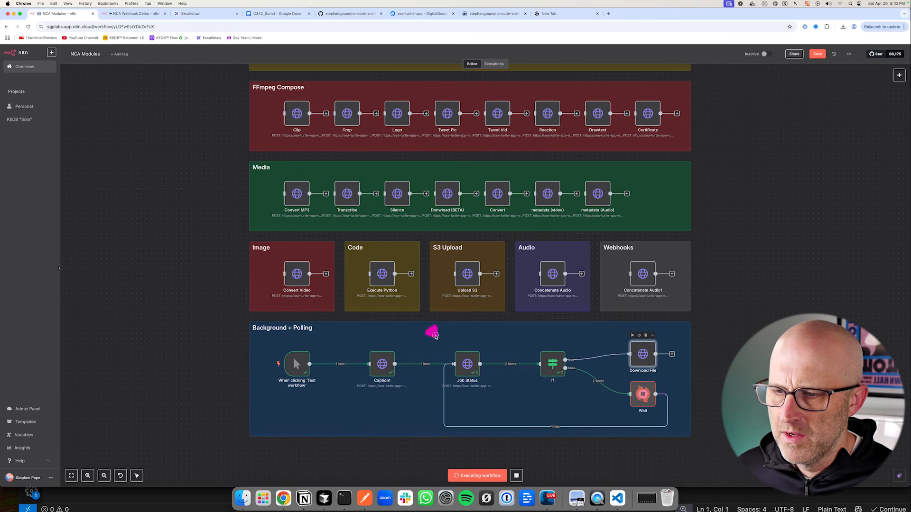
Step: Examine the running Background + Polling flow, from the trigger and Caption1 through the Job Status, If and Wait loop
{"action": "mouse_move", "coordinate": [534, 417]}
{"action": "left_mouse_down"}
{"action": "mouse_move", "coordinate": [543, 380]}
{"action": "mouse_move", "coordinate": [524, 379]}
{"action": "mouse_move", "coordinate": [609, 397]}
{"action": "mouse_move", "coordinate": [498, 413]}
{"action": "mouse_move", "coordinate": [489, 378]}
{"action": "mouse_move", "coordinate": [529, 378]}
{"action": "left_mouse_up"}
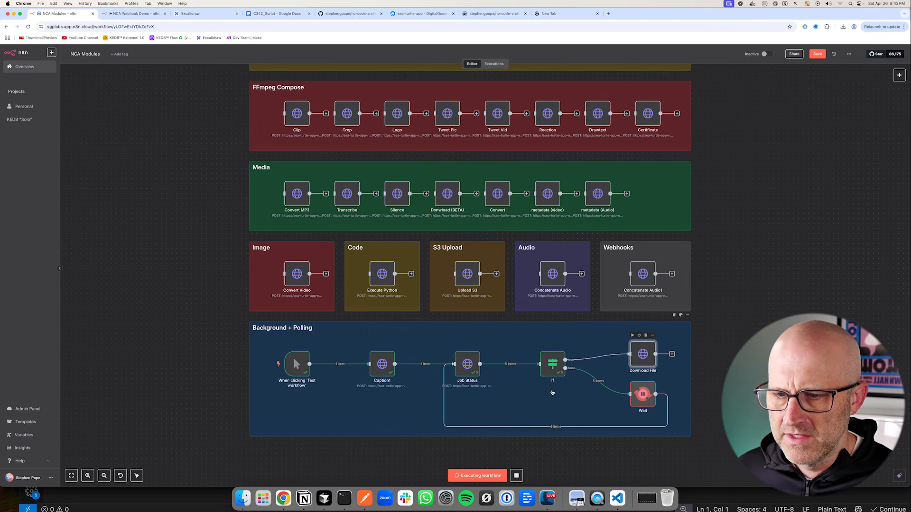
{"action": "left_click_drag", "start_coordinate": [517, 333], "coordinate": [605, 349]}
{"action": "left_click_drag", "start_coordinate": [190, 336], "coordinate": [258, 357]}
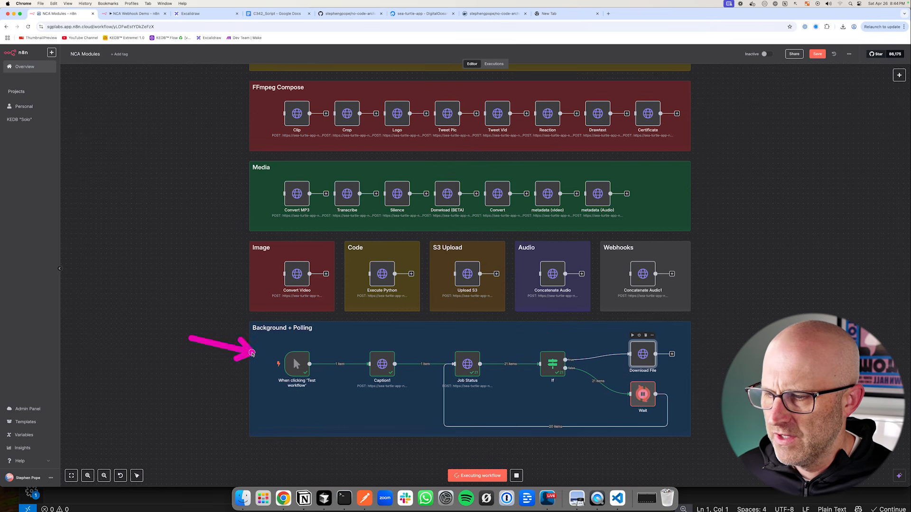
{"action": "left_click_drag", "start_coordinate": [351, 287], "coordinate": [376, 341]}
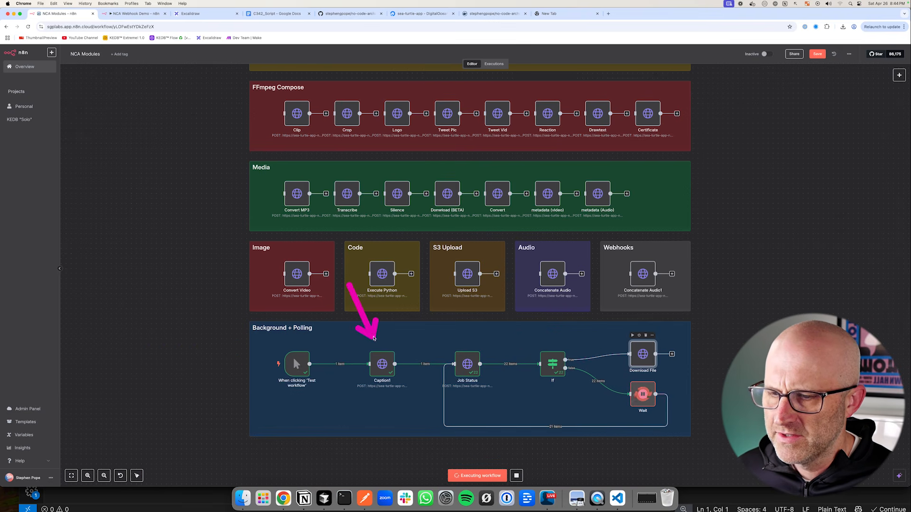
{"action": "mouse_move", "coordinate": [510, 408]}
{"action": "left_mouse_down"}
{"action": "mouse_move", "coordinate": [569, 409]}
{"action": "mouse_move", "coordinate": [496, 400]}
{"action": "mouse_move", "coordinate": [562, 392]}
{"action": "mouse_move", "coordinate": [578, 403]}
{"action": "left_mouse_up"}
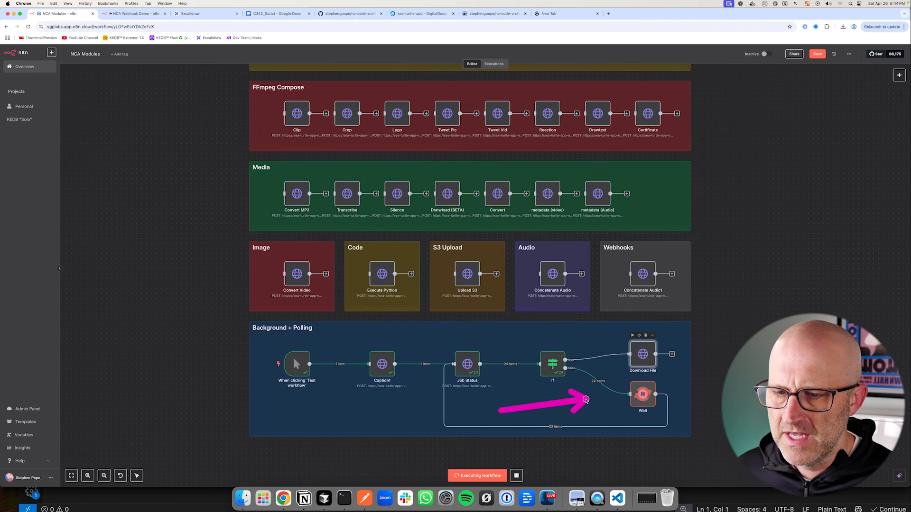
Step: Check the Webhook node in NCA Webhook Demo, and return to the Background + Polling flow in NCA Modules
{"action": "left_click", "coordinate": [138, 14]}
{"action": "left_click_drag", "start_coordinate": [325, 227], "coordinate": [401, 248]}
{"action": "left_click", "coordinate": [59, 13]}
{"action": "left_click_drag", "start_coordinate": [497, 324], "coordinate": [503, 338]}
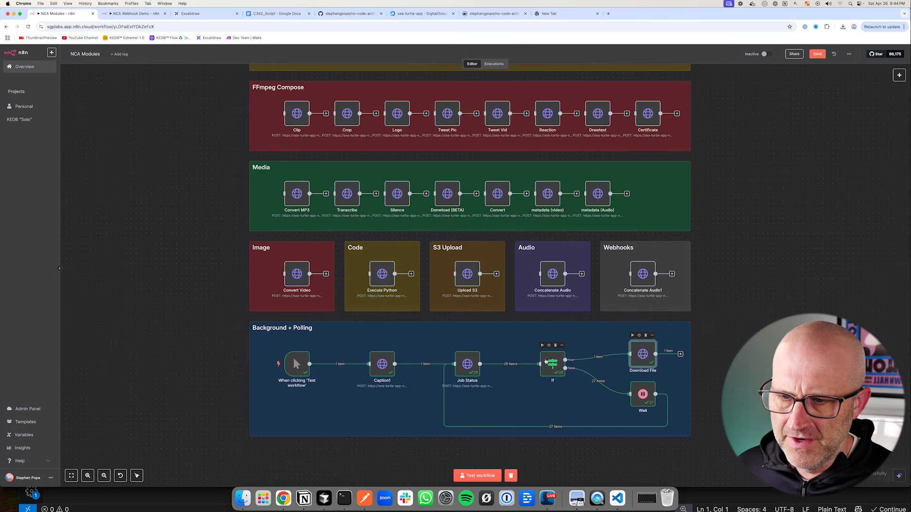
Step: Examine the If node's job_status condition and its True Branch output, including the job status and captioned video URL
{"action": "double_click", "coordinate": [553, 364]}
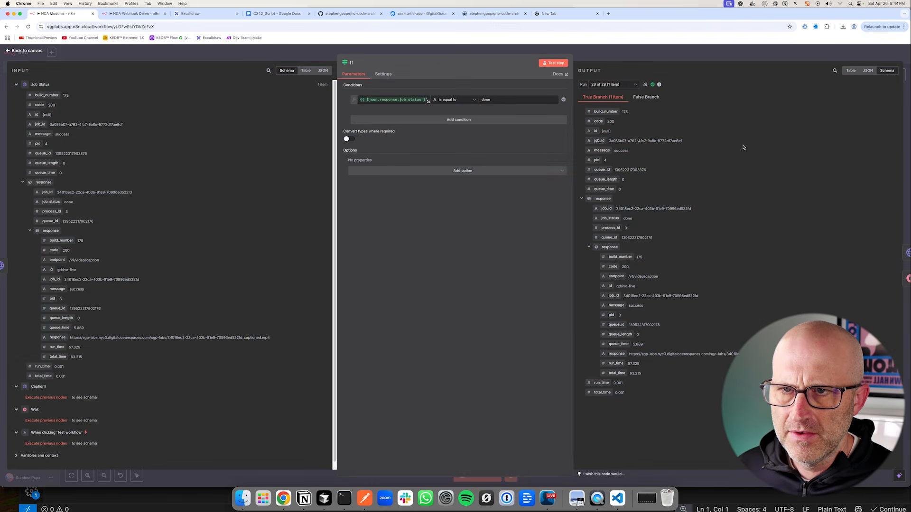
{"action": "left_click_drag", "start_coordinate": [702, 239], "coordinate": [633, 220]}
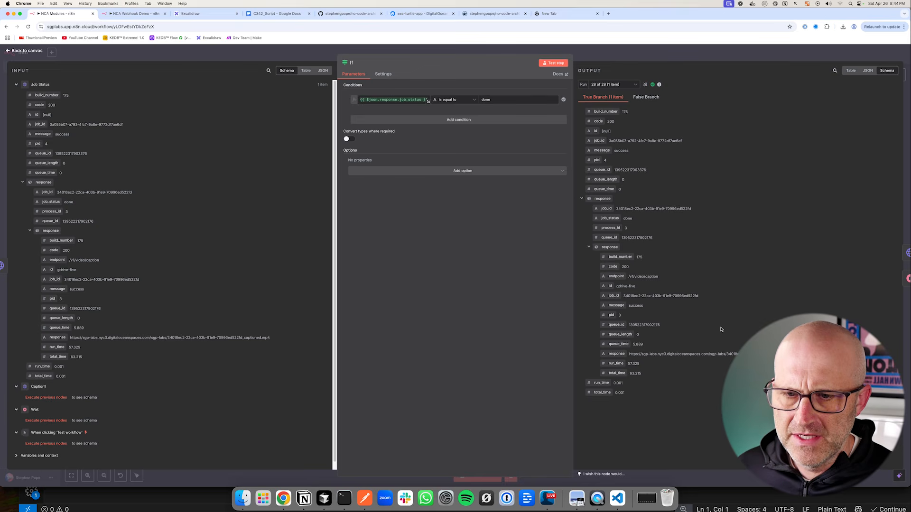
{"action": "mouse_move", "coordinate": [708, 420]}
{"action": "left_mouse_down"}
{"action": "mouse_move", "coordinate": [686, 382]}
{"action": "mouse_move", "coordinate": [722, 365]}
{"action": "mouse_move", "coordinate": [750, 390]}
{"action": "left_mouse_up"}
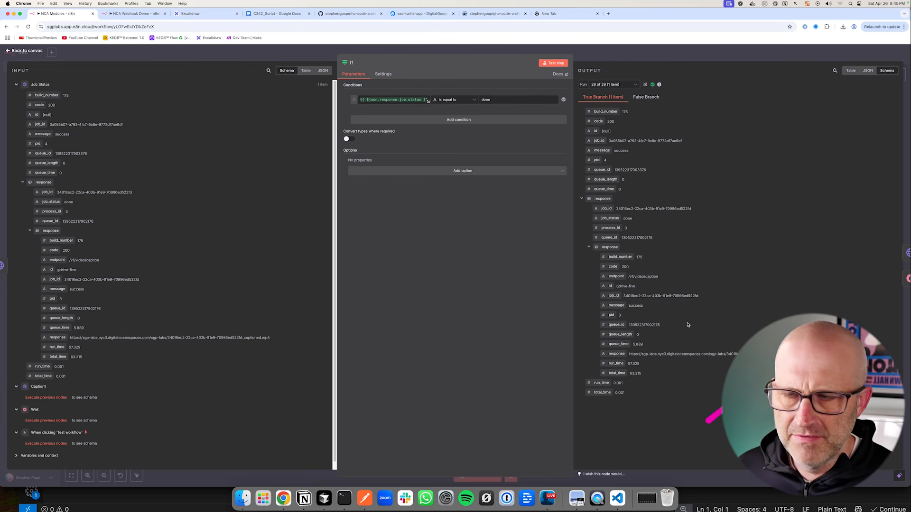
{"action": "left_click", "coordinate": [25, 51]}
Step: Go to the Toolkit group and point out its Authenticate, Test and Jobs Status nodes
{"action": "scroll", "coordinate": [470, 275], "scroll_direction": "up", "scroll_amount": 4}
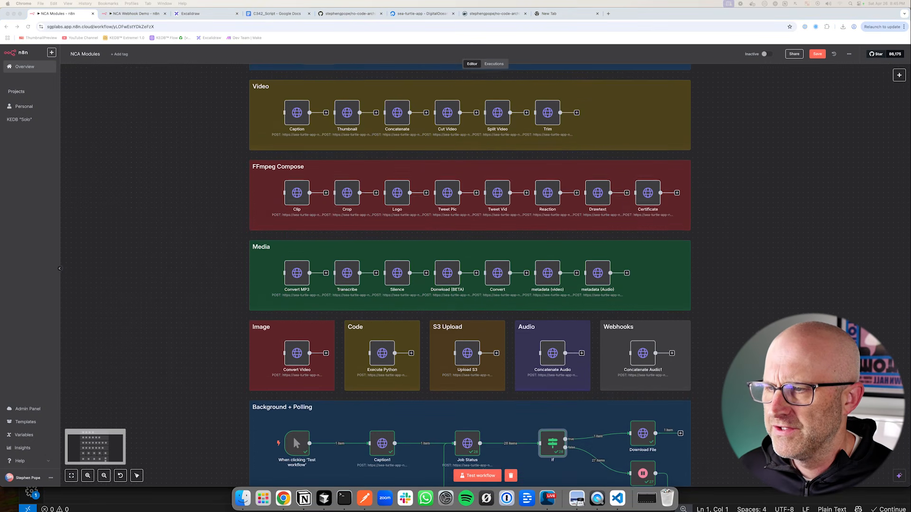
{"action": "scroll", "coordinate": [470, 275], "scroll_direction": "up", "scroll_amount": 2}
{"action": "left_click_drag", "start_coordinate": [201, 189], "coordinate": [262, 194]}
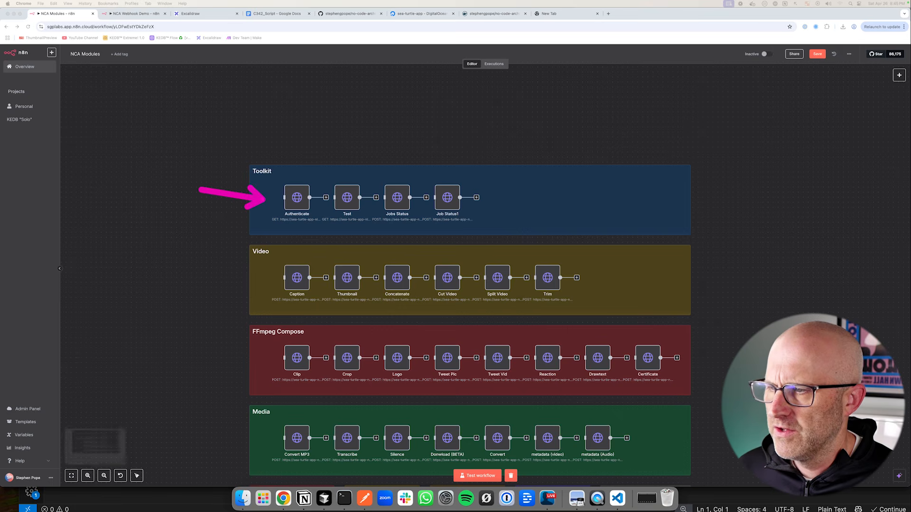
{"action": "left_click_drag", "start_coordinate": [304, 135], "coordinate": [299, 175]}
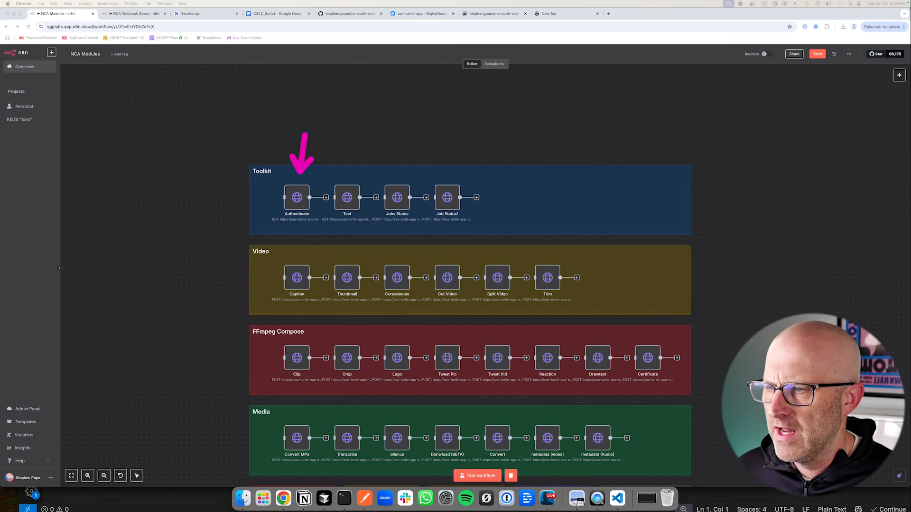
{"action": "left_click_drag", "start_coordinate": [218, 195], "coordinate": [260, 195]}
{"action": "left_click_drag", "start_coordinate": [352, 124], "coordinate": [350, 163]}
{"action": "mouse_move", "coordinate": [398, 138]}
{"action": "left_mouse_down"}
{"action": "mouse_move", "coordinate": [430, 177]}
{"action": "mouse_move", "coordinate": [397, 177]}
{"action": "left_mouse_up"}
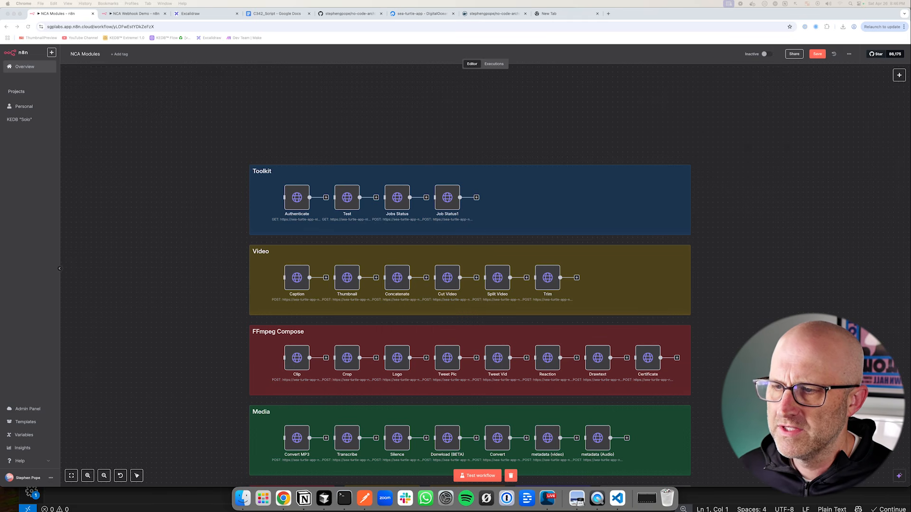
Step: Test the Jobs Status node and review the list of job IDs and statuses in its response
{"action": "double_click", "coordinate": [407, 199]}
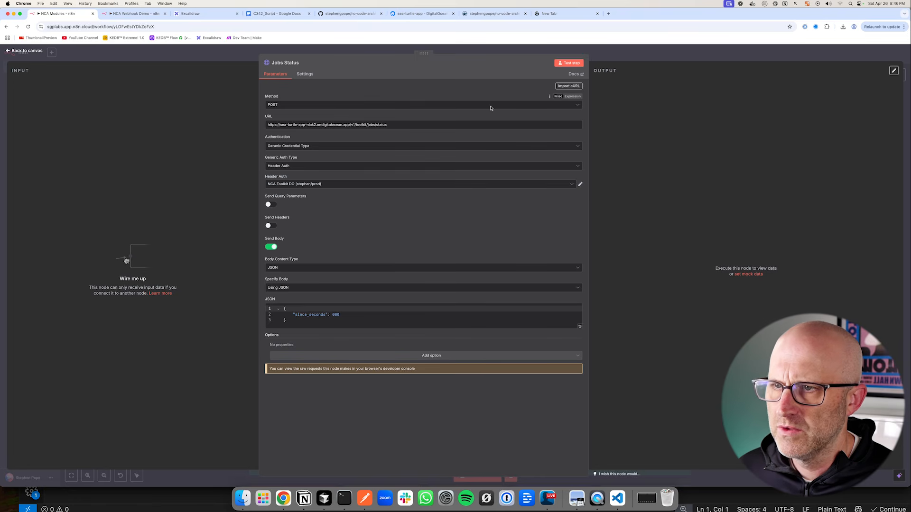
{"action": "left_click_drag", "start_coordinate": [514, 87], "coordinate": [537, 72]}
{"action": "left_click", "coordinate": [574, 66]}
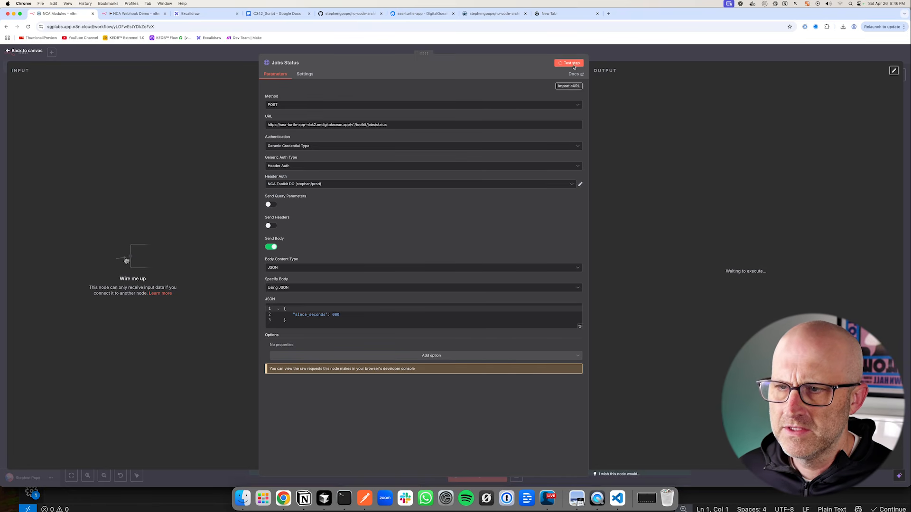
{"action": "left_click_drag", "start_coordinate": [795, 225], "coordinate": [733, 307]}
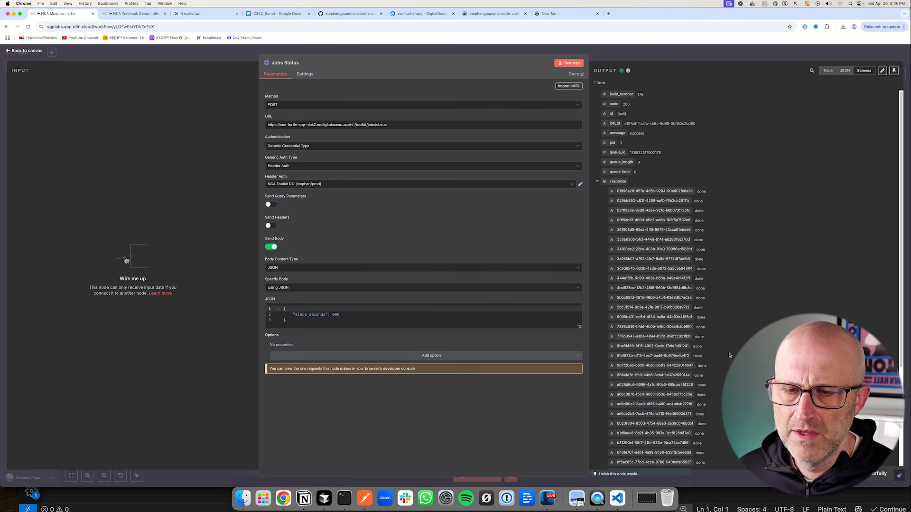
{"action": "key", "text": "Escape"}
Step: Point out the Job Status1 node and copy the first job ID from the Jobs Status node's response
{"action": "left_click_drag", "start_coordinate": [460, 141], "coordinate": [449, 180]}
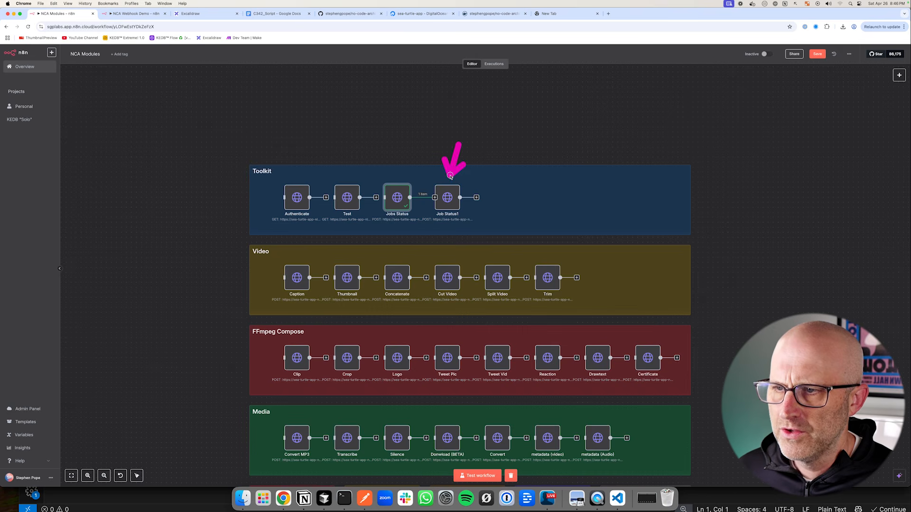
{"action": "double_click", "coordinate": [397, 198]}
{"action": "left_click_drag", "start_coordinate": [693, 194], "coordinate": [618, 191]}
{"action": "right_click", "coordinate": [623, 191]}
{"action": "left_click", "coordinate": [632, 205]}
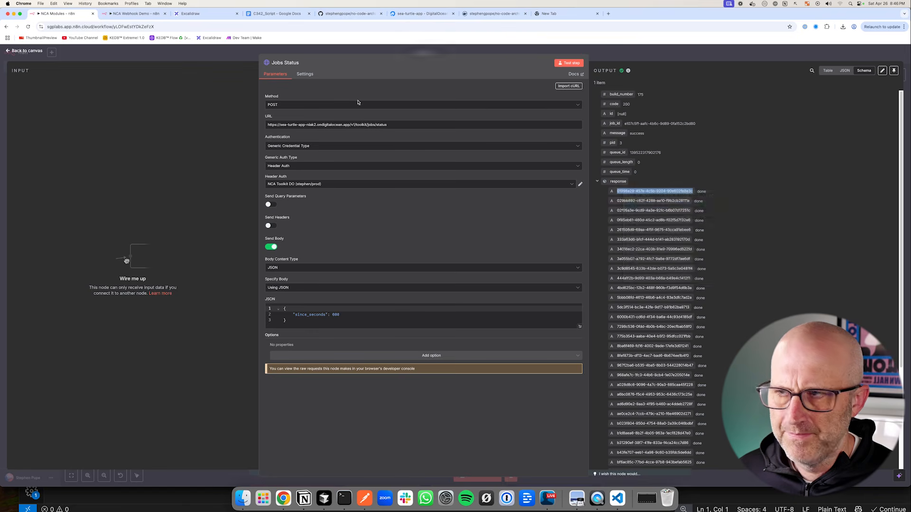
Step: Replace the job_id in the Job Status1 node's JSON body with the copied job ID and test the node
{"action": "key", "text": "Escape"}
{"action": "double_click", "coordinate": [447, 200]}
{"action": "left_click_drag", "start_coordinate": [402, 316], "coordinate": [366, 315]}
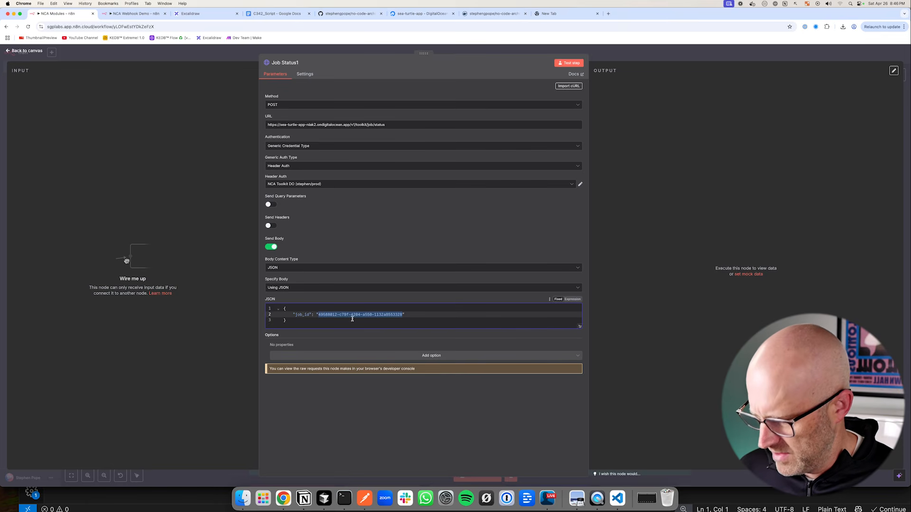
{"action": "key", "text": "cmd+v"}
{"action": "left_click", "coordinate": [569, 64]}
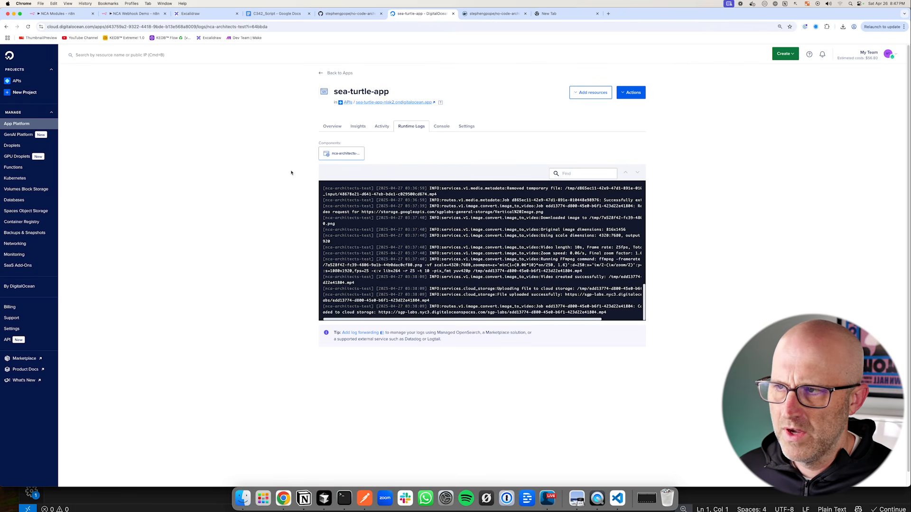
{"action": "left_click_drag", "start_coordinate": [204, 151], "coordinate": [186, 211]}
{"action": "mouse_move", "coordinate": [182, 138]}
{"action": "left_mouse_down"}
{"action": "mouse_move", "coordinate": [208, 241]}
{"action": "mouse_move", "coordinate": [224, 239]}
{"action": "left_mouse_up"}
{"action": "left_click_drag", "start_coordinate": [120, 200], "coordinate": [153, 194]}
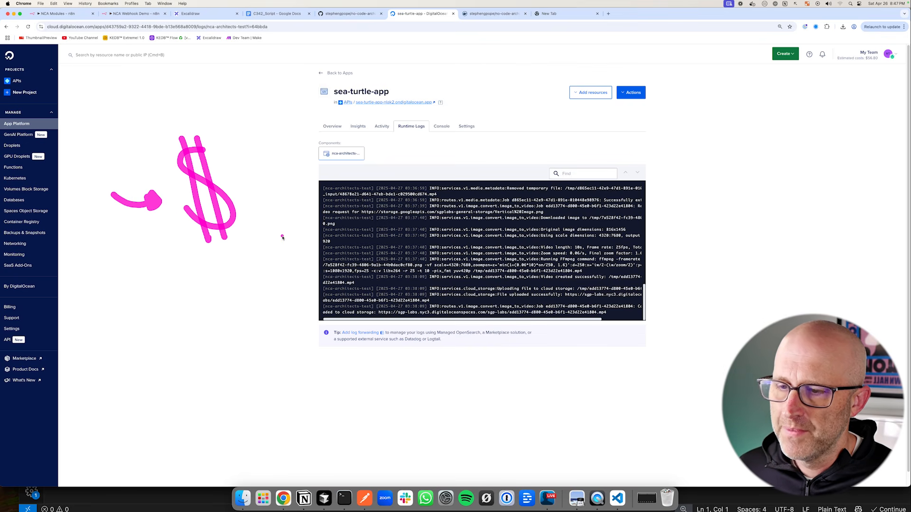
Step: View the No-Code Architects community page on Skool
{"action": "left_click_drag", "start_coordinate": [170, 100], "coordinate": [237, 64]}
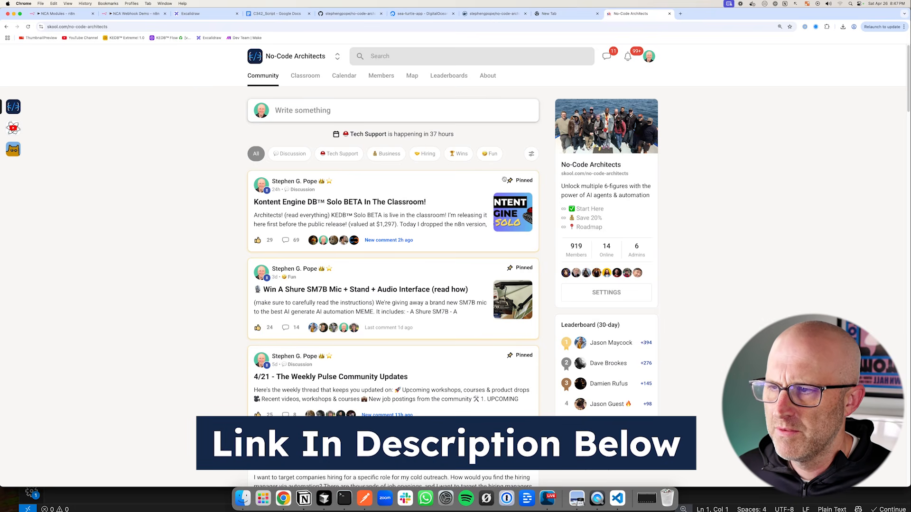
{"action": "left_click_drag", "start_coordinate": [585, 268], "coordinate": [588, 266]}
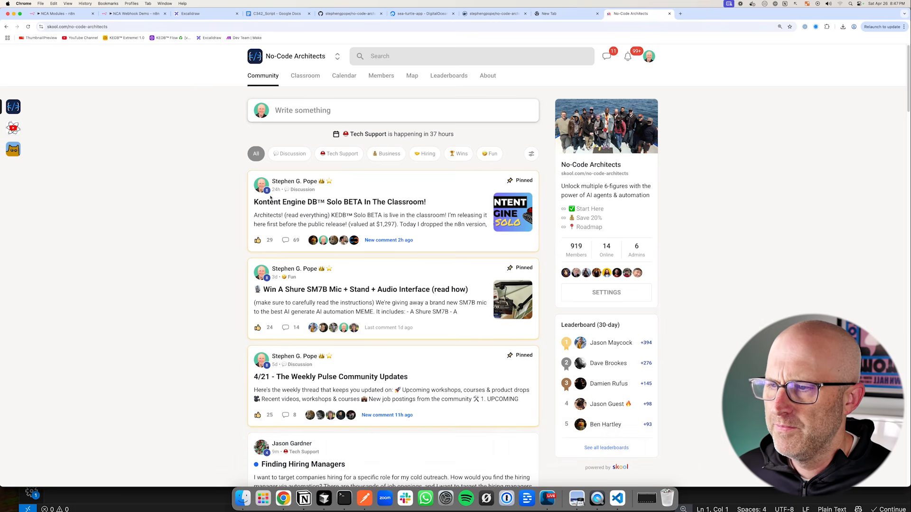
{"action": "left_click_drag", "start_coordinate": [233, 137], "coordinate": [233, 281]}
Step: Review the Google Cloud Platform installation guide, gcp.md, in the no-code-architects-toolkit repository on GitHub
{"action": "key", "text": "super+1"}
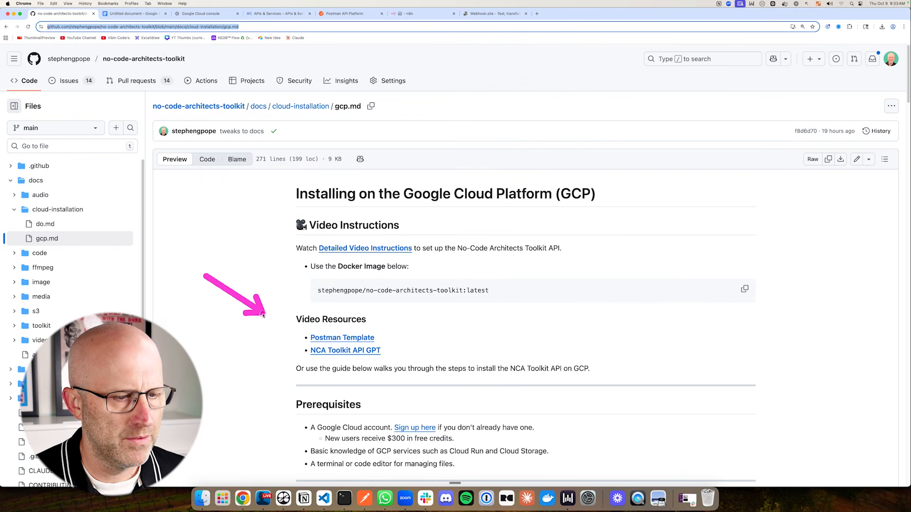
{"action": "scroll", "coordinate": [413, 289], "scroll_direction": "down", "scroll_amount": 5}
{"action": "scroll", "coordinate": [390, 259], "scroll_direction": "up", "scroll_amount": 5}
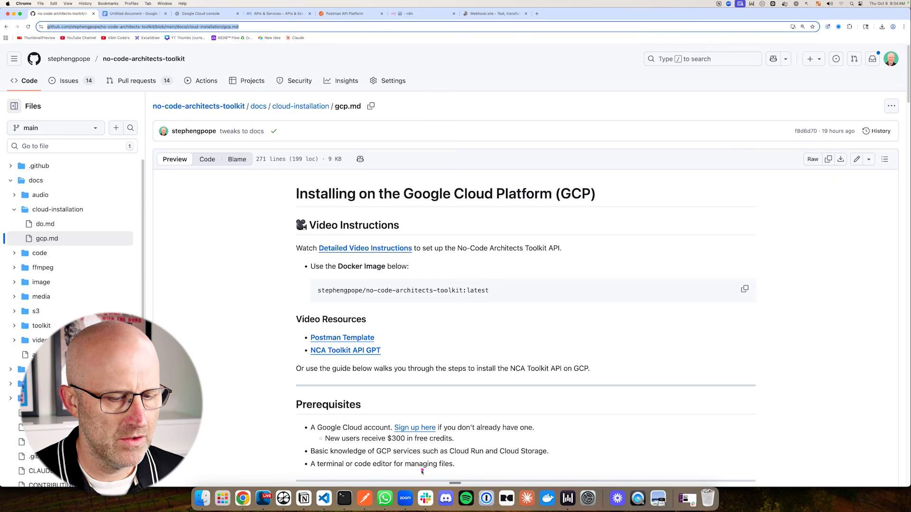
{"action": "left_click_drag", "start_coordinate": [203, 260], "coordinate": [175, 284]}
{"action": "mouse_move", "coordinate": [180, 240]}
{"action": "left_mouse_down"}
{"action": "mouse_move", "coordinate": [188, 320]}
{"action": "mouse_move", "coordinate": [192, 252]}
{"action": "mouse_move", "coordinate": [230, 301]}
{"action": "mouse_move", "coordinate": [234, 257]}
{"action": "left_mouse_up"}
{"action": "mouse_move", "coordinate": [280, 314]}
{"action": "left_mouse_down"}
{"action": "mouse_move", "coordinate": [347, 285]}
{"action": "mouse_move", "coordinate": [399, 218]}
{"action": "mouse_move", "coordinate": [356, 303]}
{"action": "mouse_move", "coordinate": [303, 310]}
{"action": "left_mouse_up"}
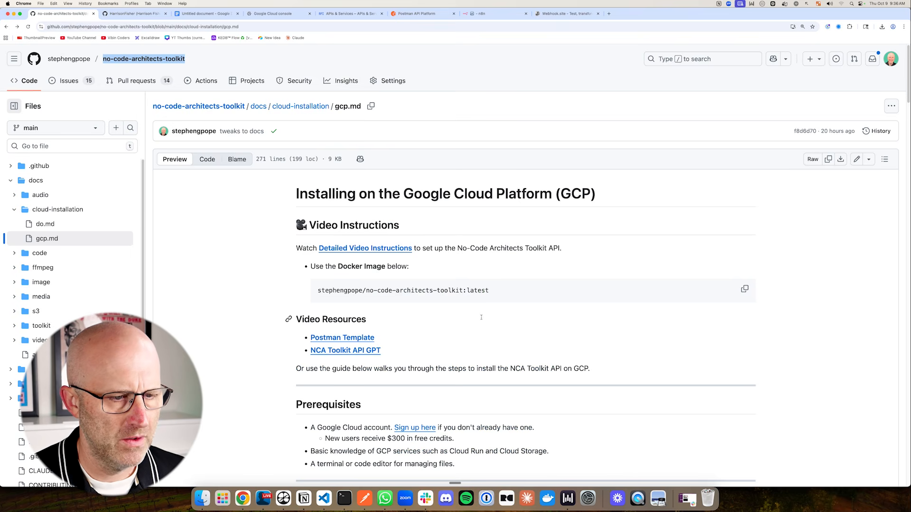
{"action": "scroll", "coordinate": [481, 317], "scroll_direction": "down", "scroll_amount": 5}
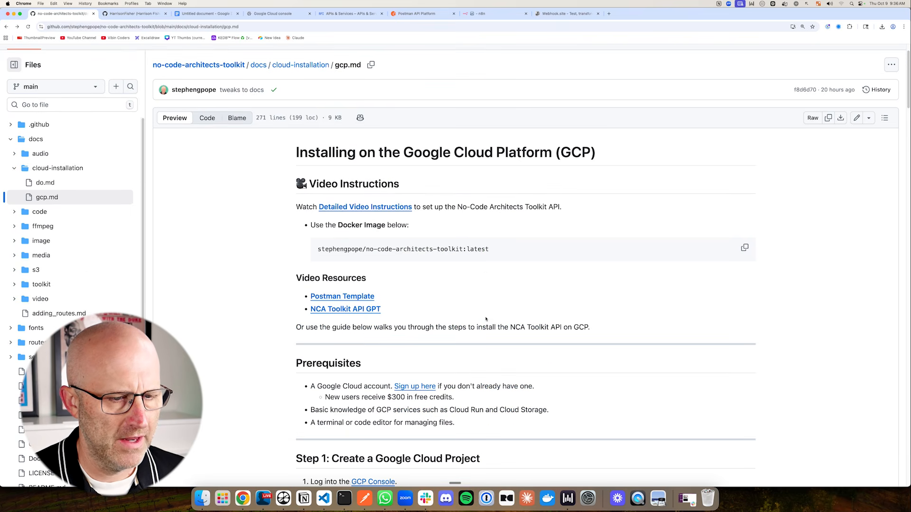
{"action": "scroll", "coordinate": [484, 319], "scroll_direction": "up", "scroll_amount": 5}
{"action": "mouse_move", "coordinate": [216, 224]}
{"action": "left_mouse_down"}
{"action": "mouse_move", "coordinate": [277, 195]}
{"action": "mouse_move", "coordinate": [278, 256]}
{"action": "left_mouse_up"}
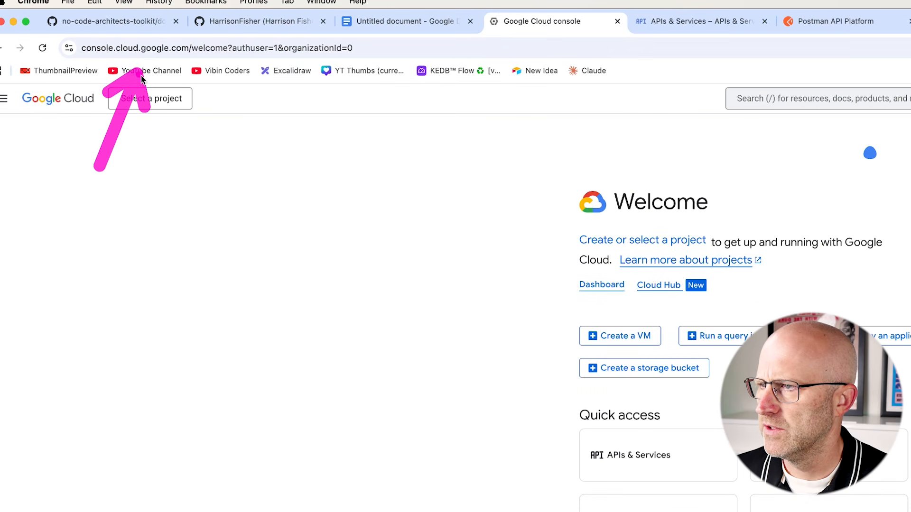
Step: Check which Google accounts are signed in to the Google Cloud console, then close the account list
{"action": "left_click_drag", "start_coordinate": [869, 89], "coordinate": [894, 60]}
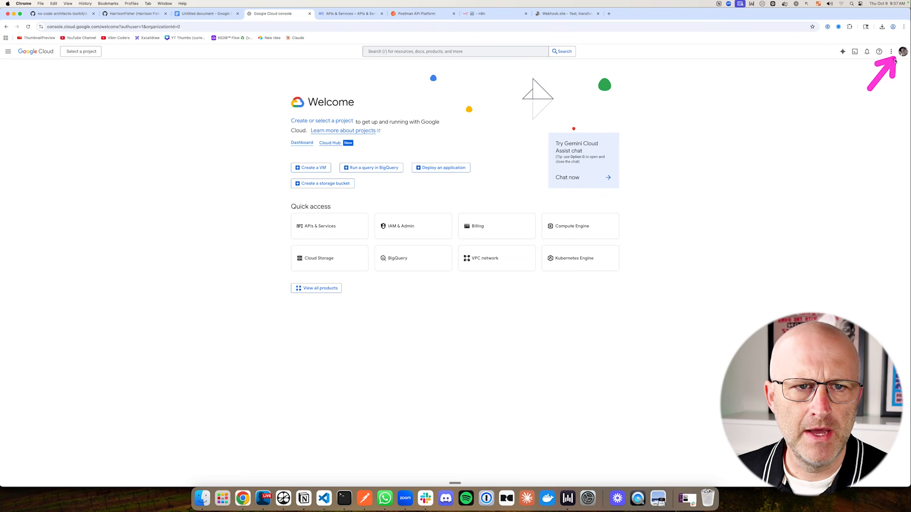
{"action": "left_click", "coordinate": [896, 55]}
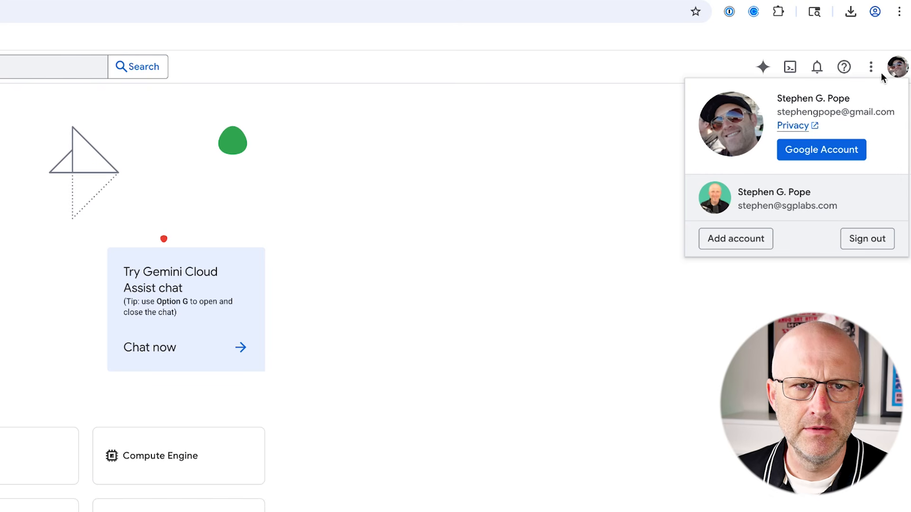
{"action": "left_click_drag", "start_coordinate": [582, 143], "coordinate": [672, 131]}
{"action": "left_click_drag", "start_coordinate": [612, 175], "coordinate": [685, 201]}
{"action": "left_click_drag", "start_coordinate": [786, 351], "coordinate": [800, 224]}
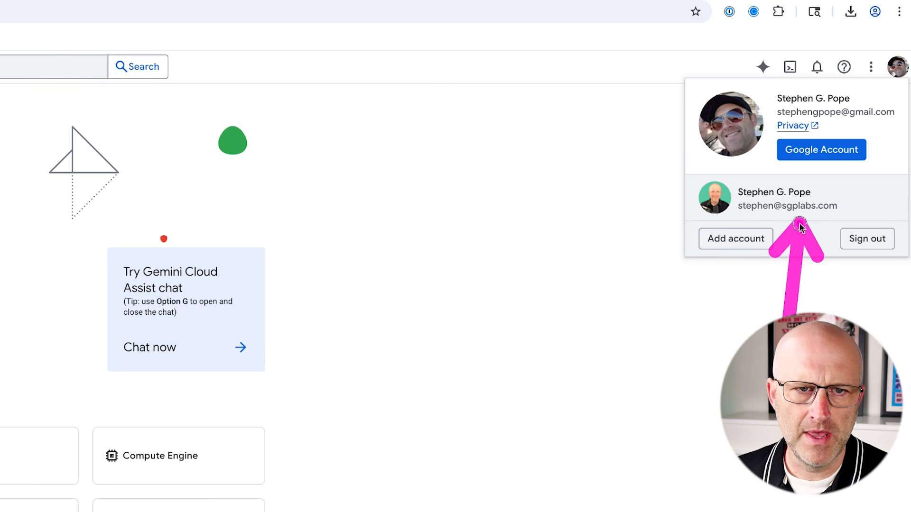
{"action": "mouse_move", "coordinate": [567, 161]}
{"action": "left_mouse_down"}
{"action": "mouse_move", "coordinate": [667, 136]}
{"action": "mouse_move", "coordinate": [680, 144]}
{"action": "left_mouse_up"}
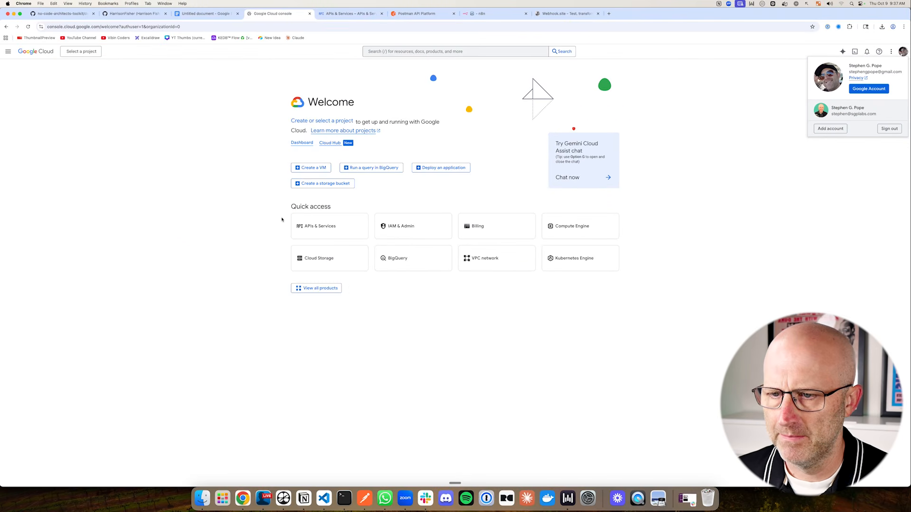
{"action": "left_click", "coordinate": [282, 219]}
Step: Create a new Google Cloud project named "NCA Toolkit" with no organization
{"action": "left_click_drag", "start_coordinate": [515, 161], "coordinate": [487, 213]}
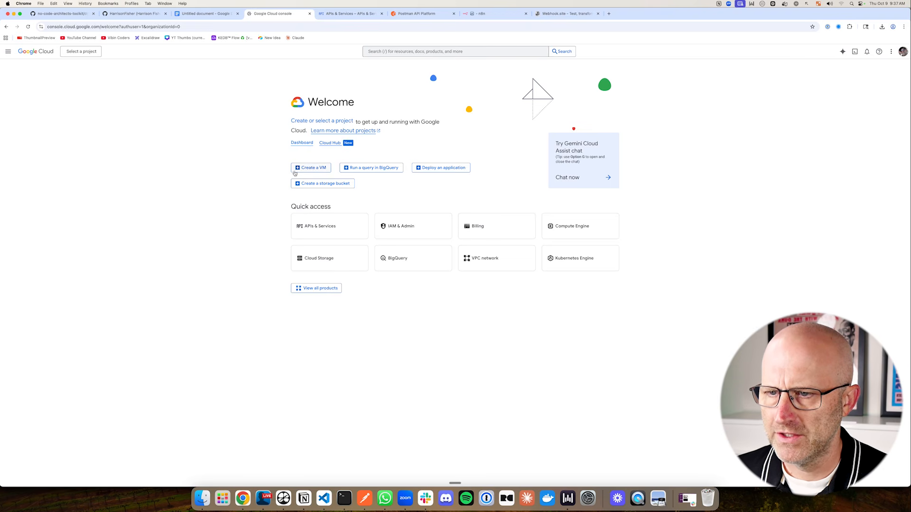
{"action": "mouse_move", "coordinate": [214, 158]}
{"action": "left_mouse_down"}
{"action": "mouse_move", "coordinate": [254, 197]}
{"action": "mouse_move", "coordinate": [261, 175]}
{"action": "left_mouse_up"}
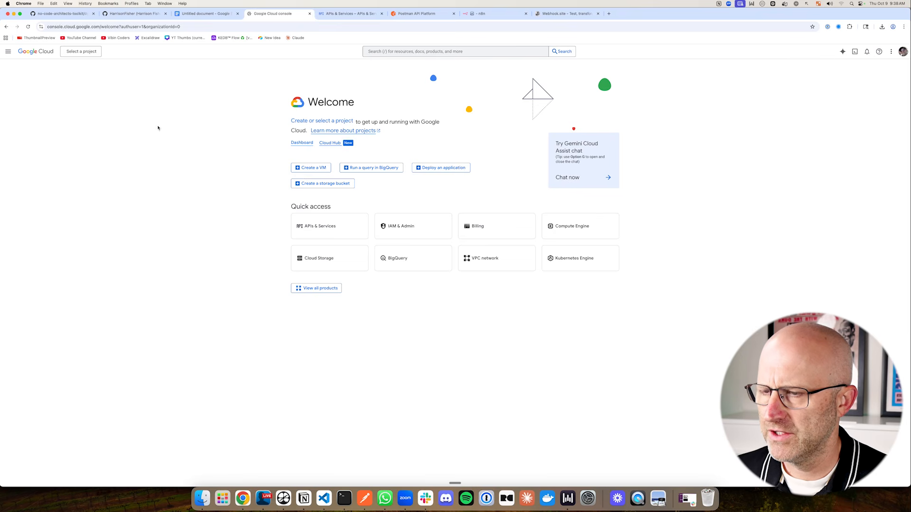
{"action": "left_click_drag", "start_coordinate": [100, 111], "coordinate": [79, 67]}
{"action": "left_click", "coordinate": [85, 55]}
{"action": "left_click_drag", "start_coordinate": [623, 144], "coordinate": [580, 182]}
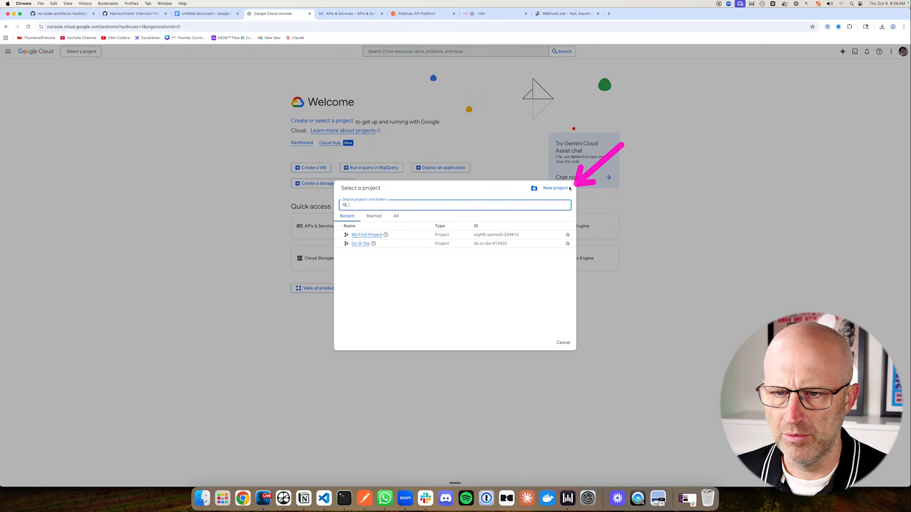
{"action": "left_click", "coordinate": [569, 188]}
{"action": "type", "text": "NCA Toolkit"}
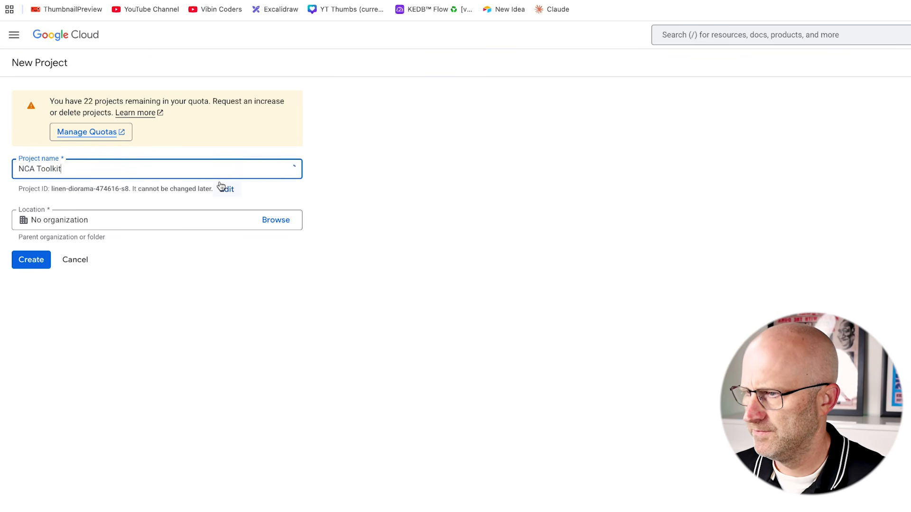
{"action": "left_click_drag", "start_coordinate": [77, 321], "coordinate": [44, 284]}
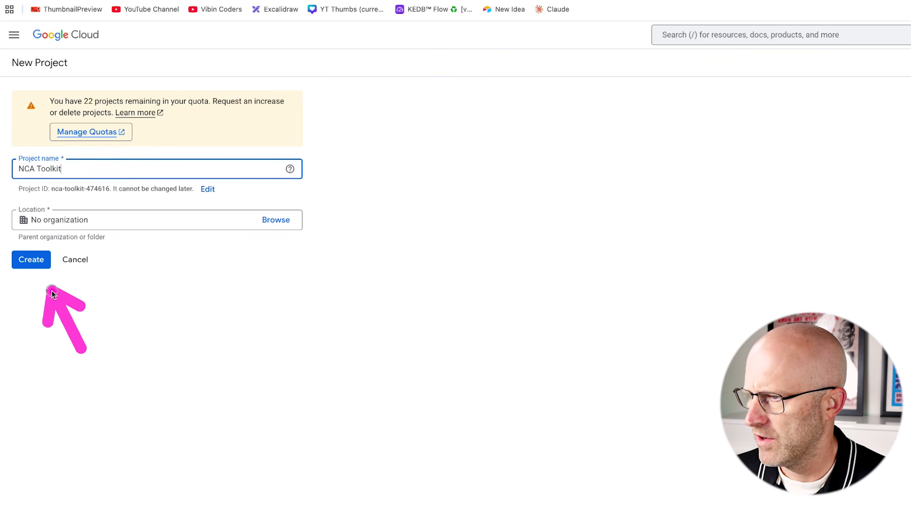
{"action": "left_click", "coordinate": [35, 260]}
Step: Select the new NCA Toolkit project and open its Enabled APIs & services page
{"action": "left_click_drag", "start_coordinate": [711, 122], "coordinate": [748, 99]}
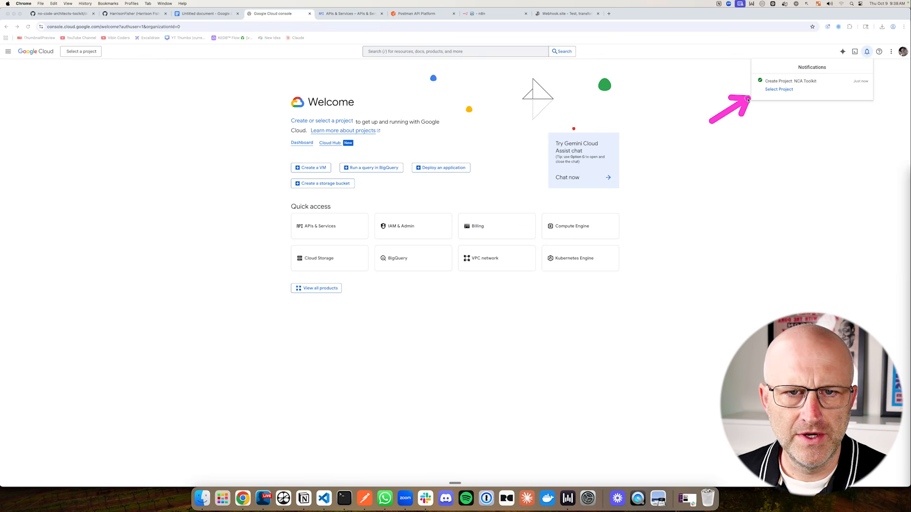
{"action": "left_click", "coordinate": [778, 89]}
{"action": "left_click_drag", "start_coordinate": [142, 156], "coordinate": [84, 134]}
{"action": "mouse_move", "coordinate": [79, 133]}
{"action": "left_click", "coordinate": [25, 134]}
{"action": "left_click", "coordinate": [105, 136]}
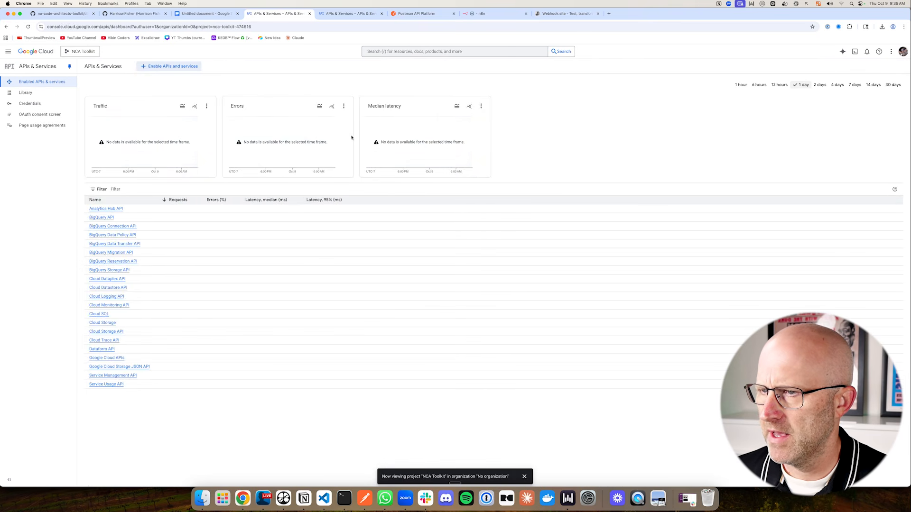
Step: Search the console for "Cloud Storage API" and open the Cloud Storage API page
{"action": "left_click", "coordinate": [379, 51]}
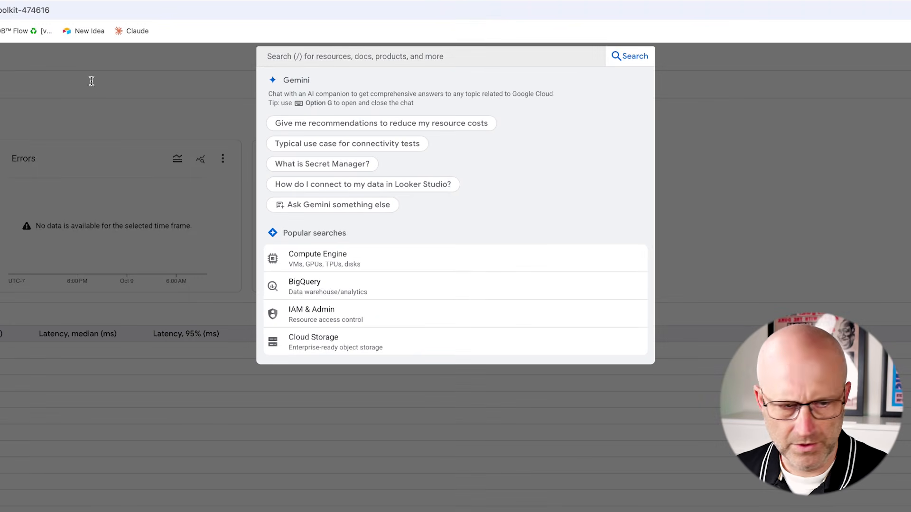
{"action": "type", "text": "Cloud St"}
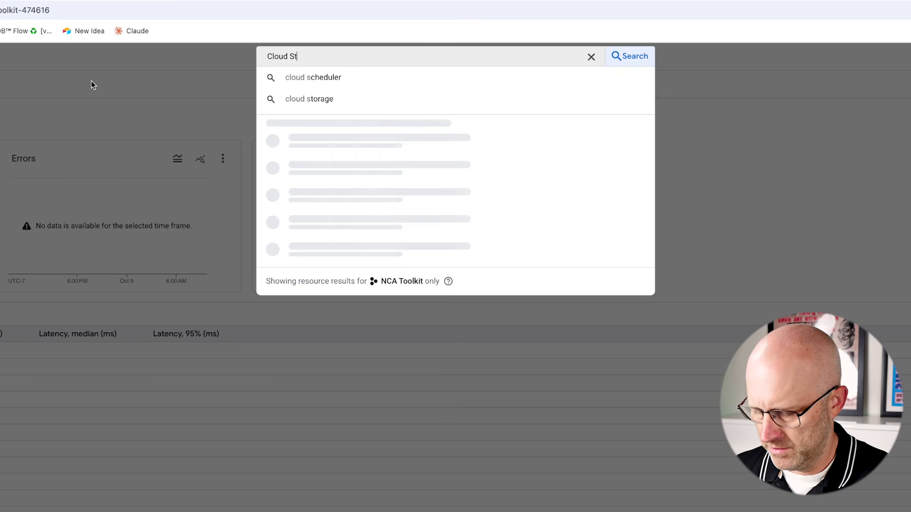
{"action": "type", "text": "orage API"}
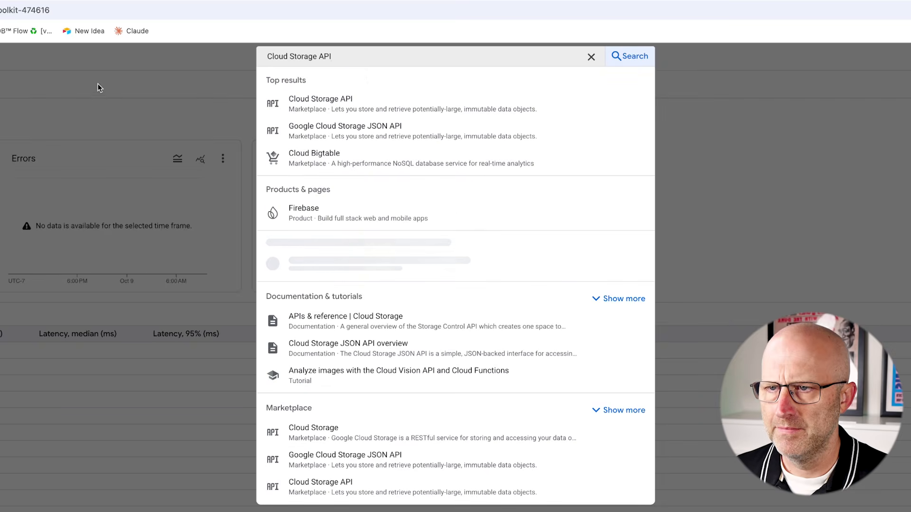
{"action": "left_click", "coordinate": [326, 104]}
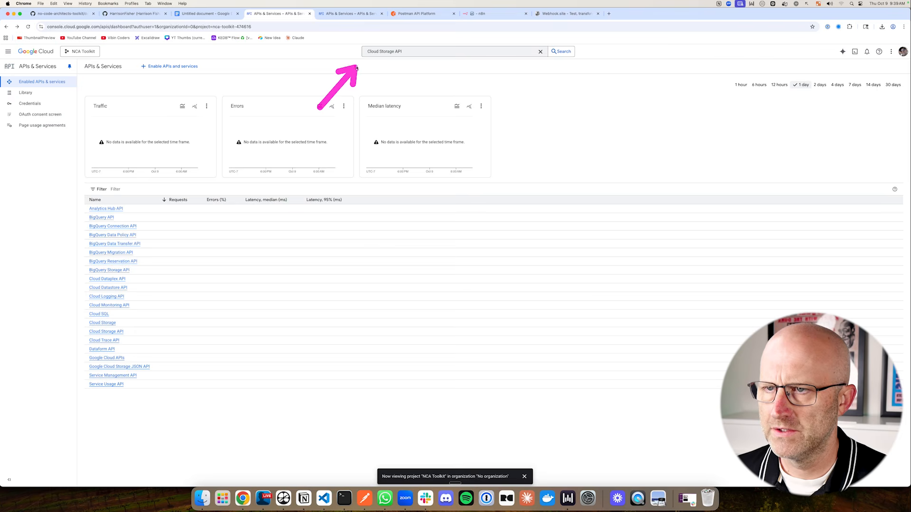
Step: Search for "Cloud Storage API" again and open the Google Cloud Storage JSON API page
{"action": "left_click", "coordinate": [413, 51]}
{"action": "type", "text": "Cloud Storage API"}
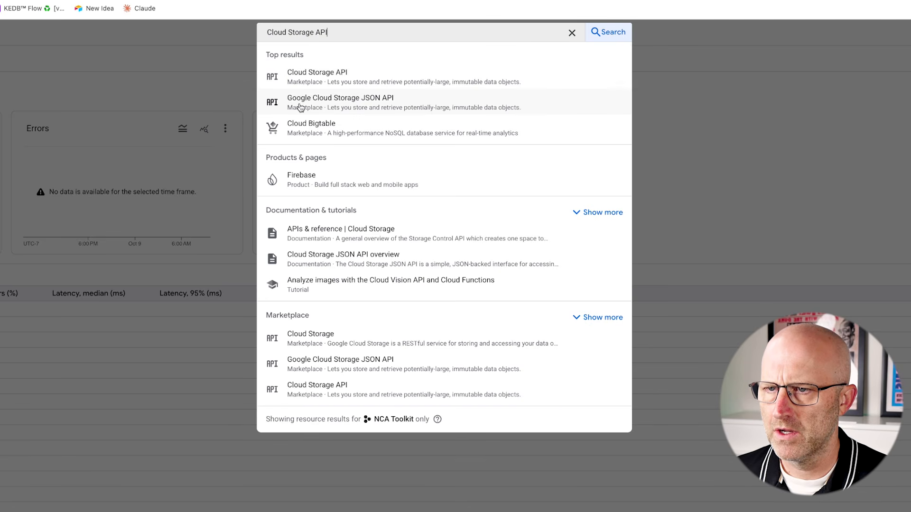
{"action": "left_click", "coordinate": [362, 109]}
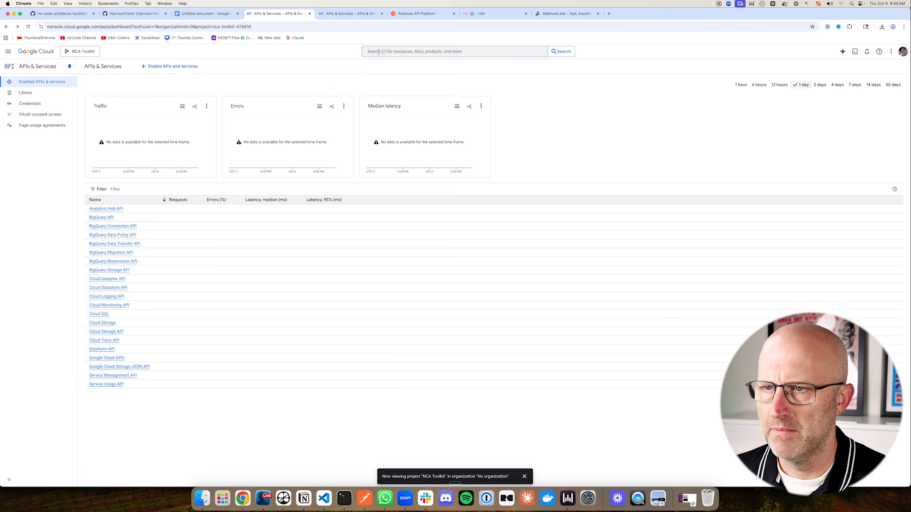
Step: Search for "Cloud Run API" and enable the Cloud Run Admin API for the project
{"action": "left_click", "coordinate": [379, 52]}
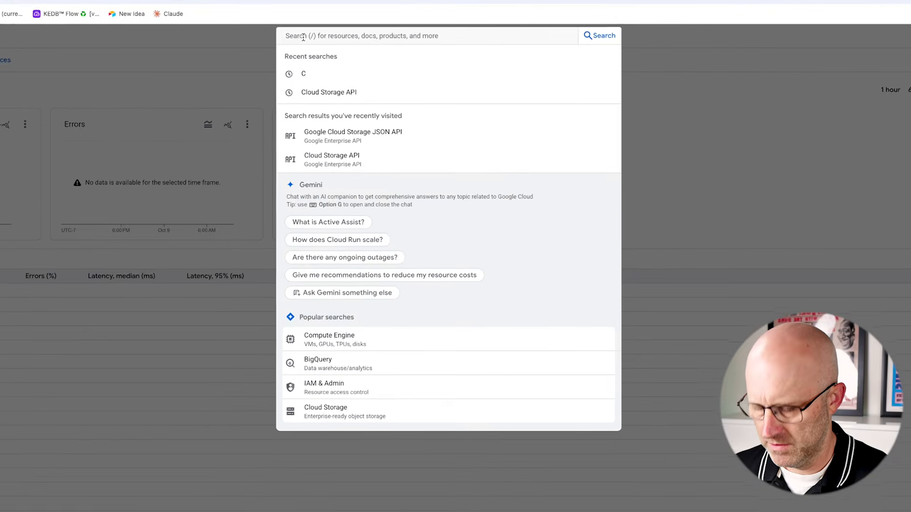
{"action": "type", "text": "Cloud Run API"}
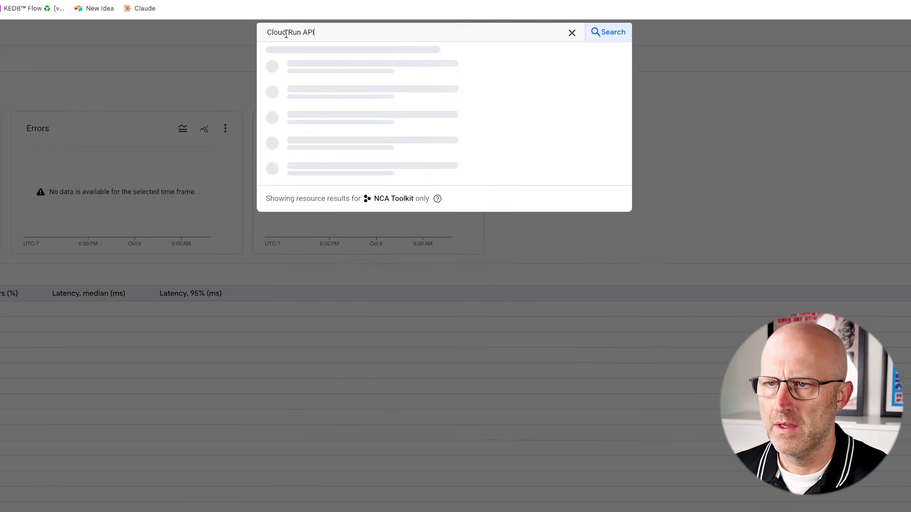
{"action": "left_click", "coordinate": [334, 75]}
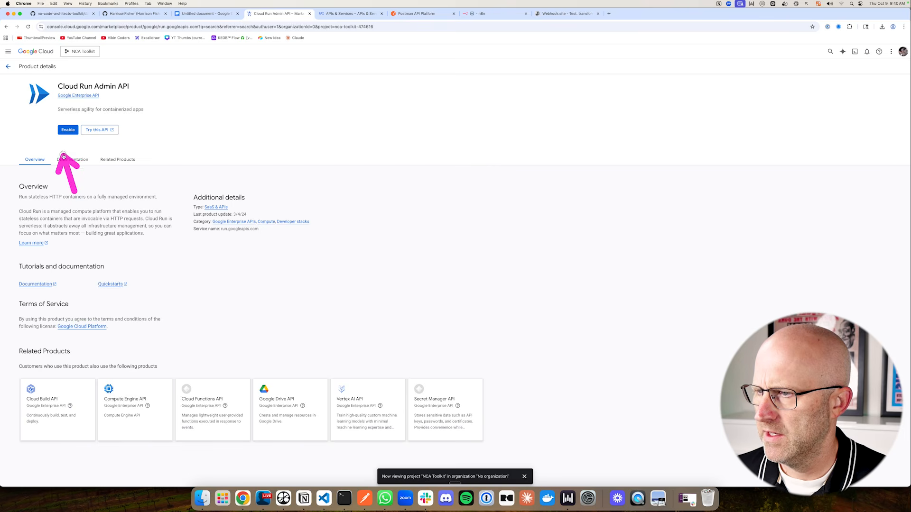
{"action": "left_click", "coordinate": [68, 129]}
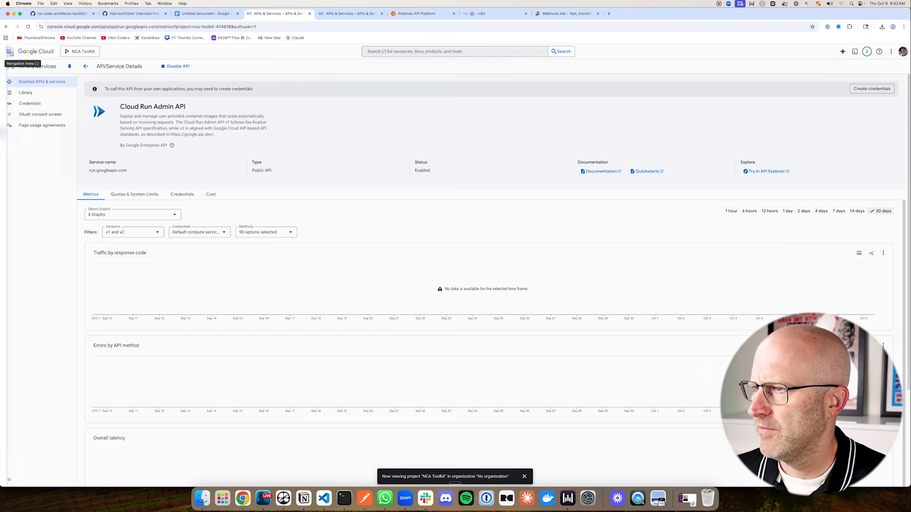
Step: Create a service account named "NCA Toolkit Service Account" under IAM & Admin and continue to its permissions
{"action": "left_click", "coordinate": [8, 52]}
{"action": "mouse_move", "coordinate": [40, 164]}
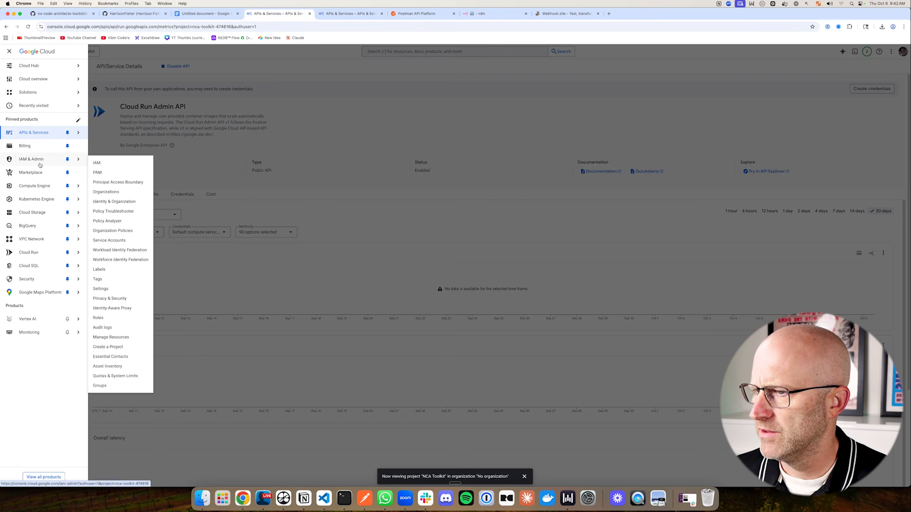
{"action": "left_click", "coordinate": [114, 241]}
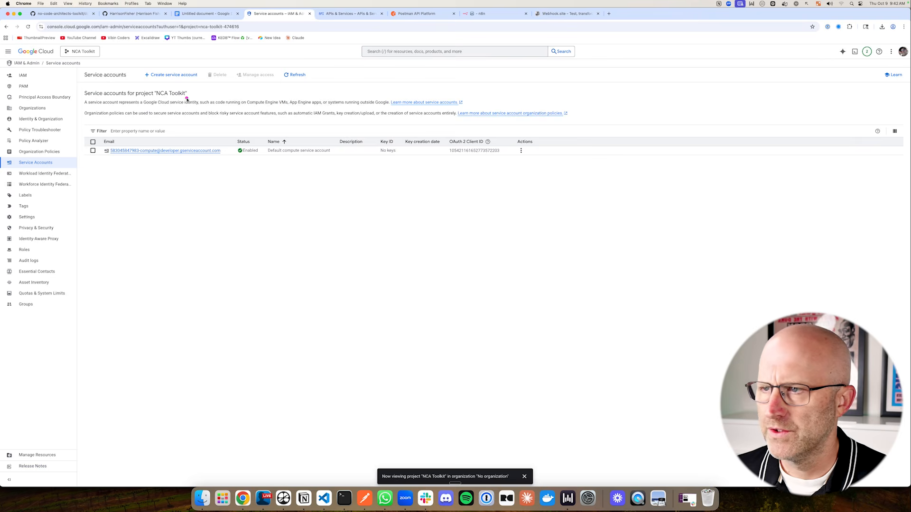
{"action": "left_click", "coordinate": [173, 75]}
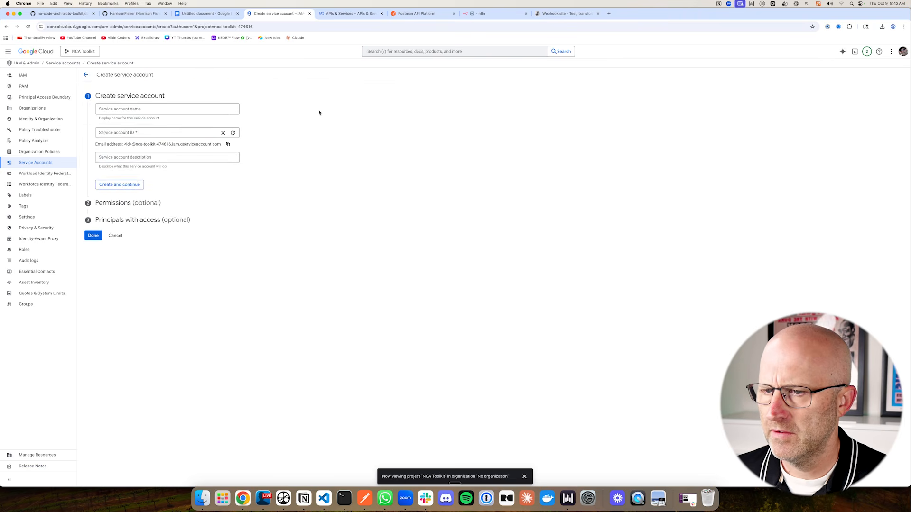
{"action": "type", "text": "NCA Toolk"}
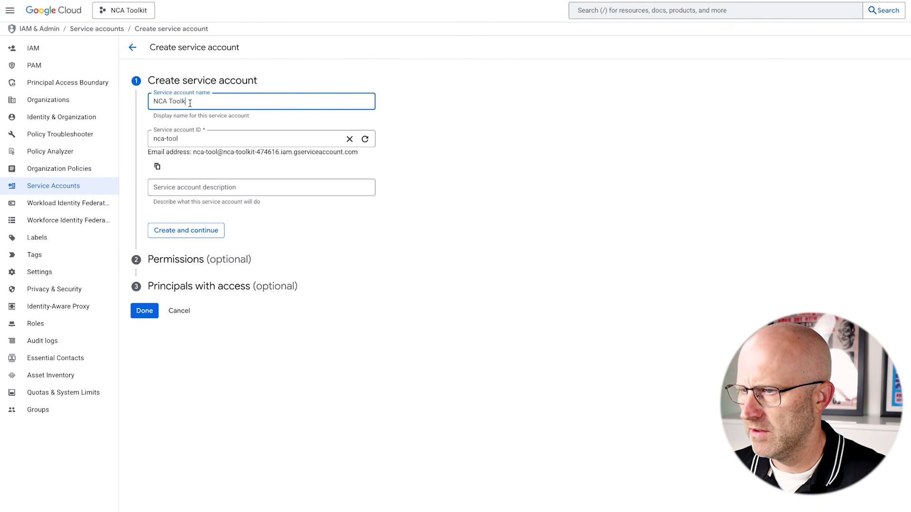
{"action": "type", "text": "it Service Ac"}
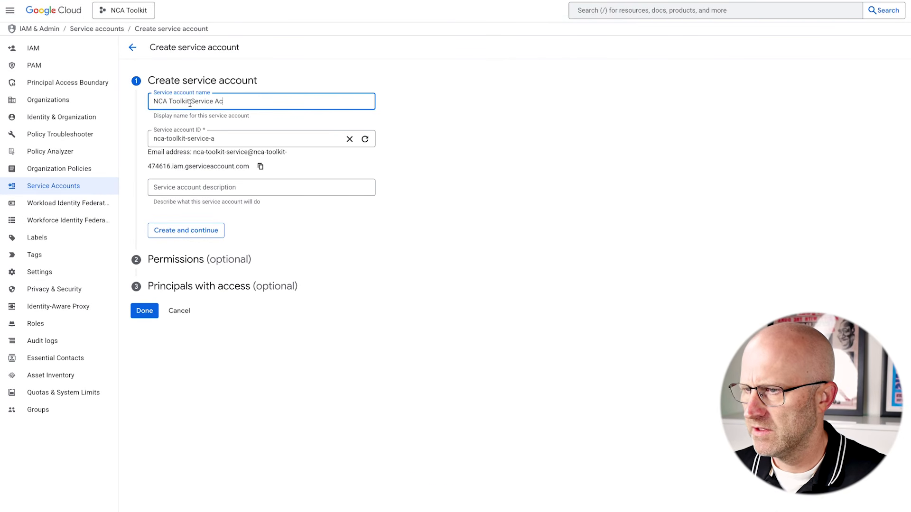
{"action": "type", "text": "count"}
{"action": "left_click", "coordinate": [194, 232]}
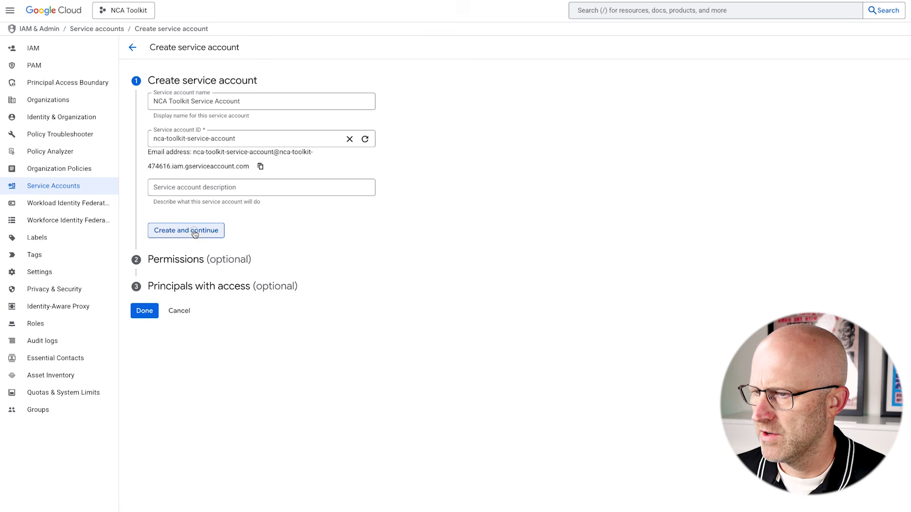
Step: Assign the Storage Admin and Viewer roles to the new service account
{"action": "left_click", "coordinate": [187, 155]}
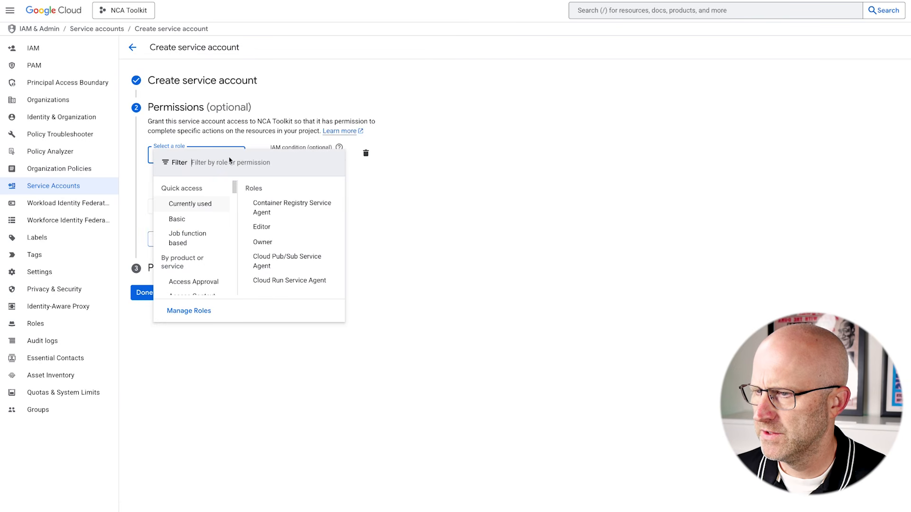
{"action": "type", "text": "Storage Admin"}
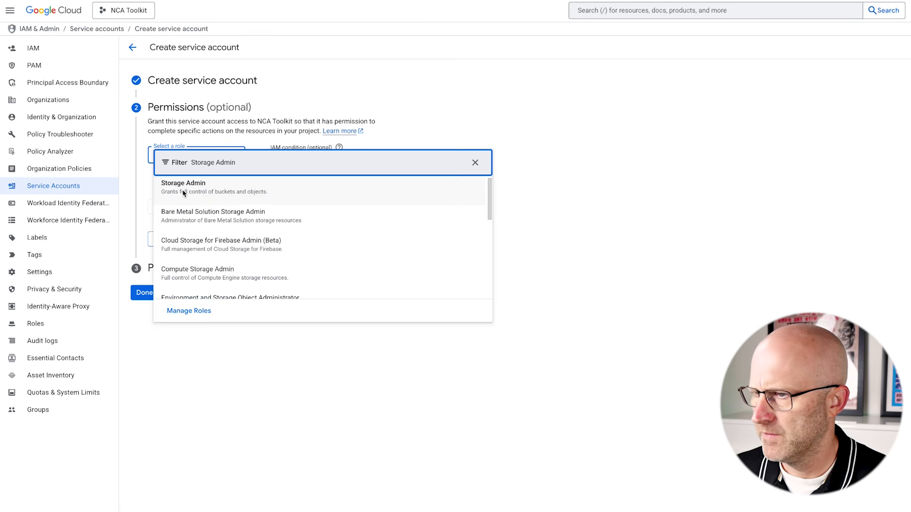
{"action": "left_click", "coordinate": [183, 192]}
{"action": "left_click", "coordinate": [189, 200]}
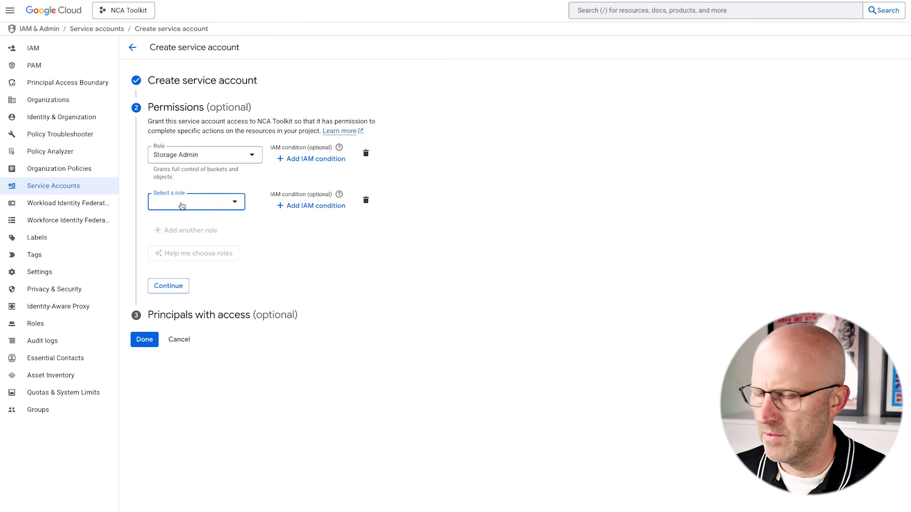
{"action": "left_click", "coordinate": [182, 205]}
{"action": "type", "text": "Viewer"}
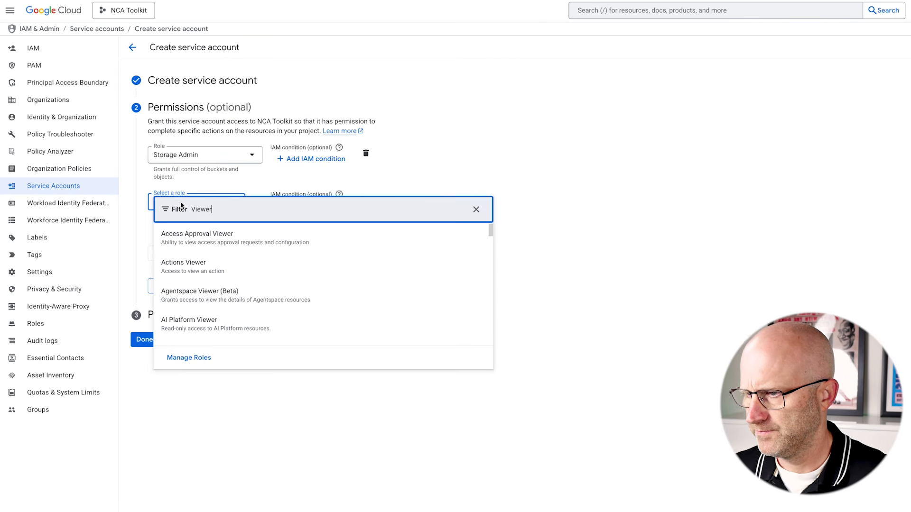
{"action": "left_click", "coordinate": [184, 237]}
Step: Add the Cloud Run Jobs Executor and Cloud Run Jobs Executor With Overrides roles and finish creating the service account
{"action": "left_click", "coordinate": [184, 240]}
{"action": "left_click", "coordinate": [186, 248]}
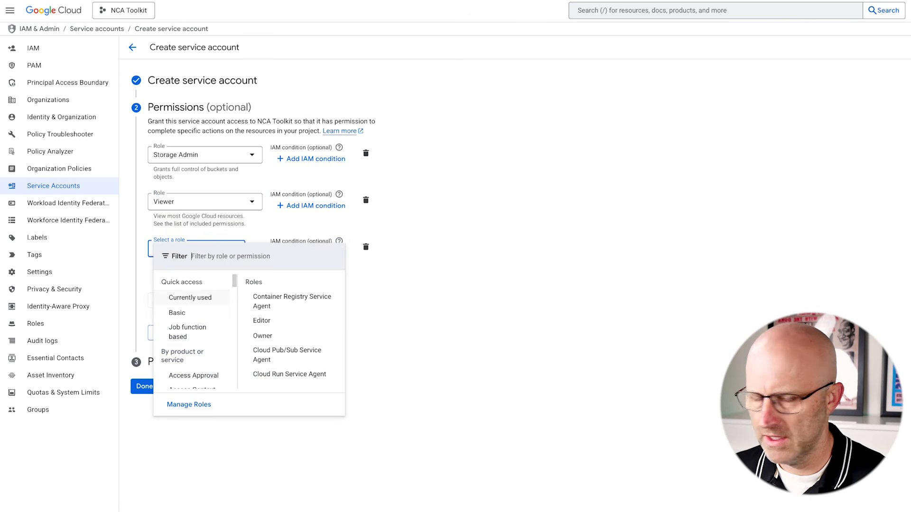
{"action": "type", "text": "Jobs"}
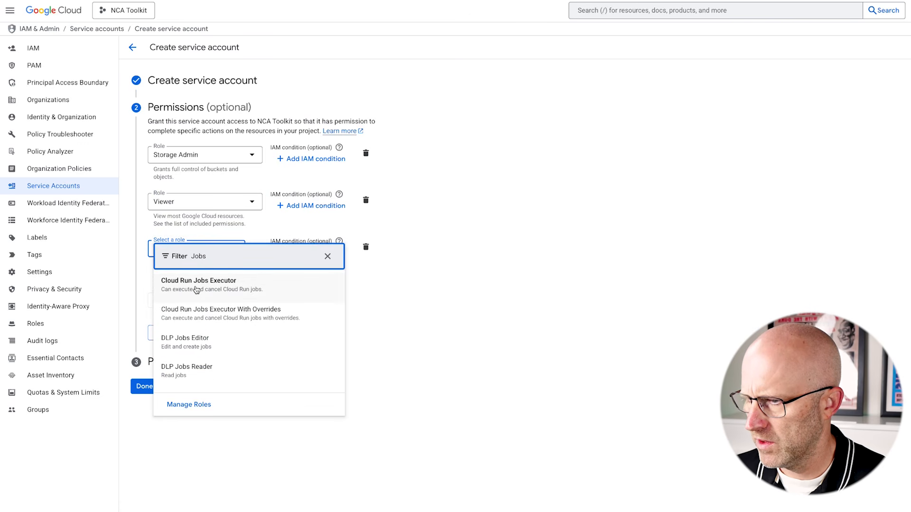
{"action": "left_click", "coordinate": [213, 284]}
{"action": "left_click", "coordinate": [189, 292]}
{"action": "type", "text": "Jobs"}
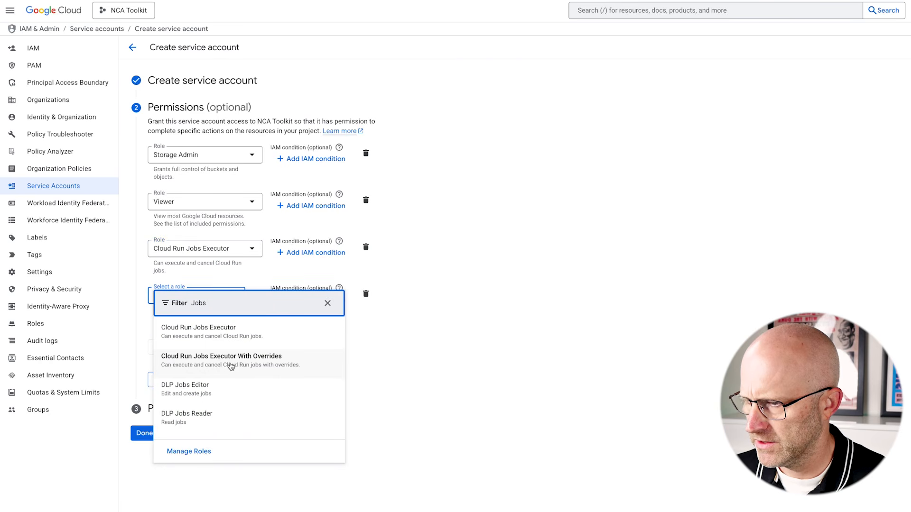
{"action": "left_click", "coordinate": [256, 360]}
{"action": "left_click", "coordinate": [177, 400]}
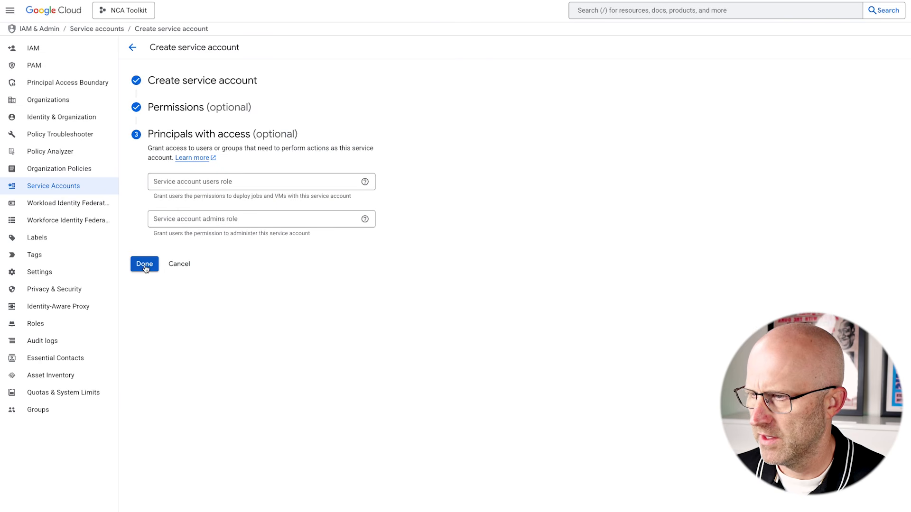
{"action": "left_click", "coordinate": [145, 264]}
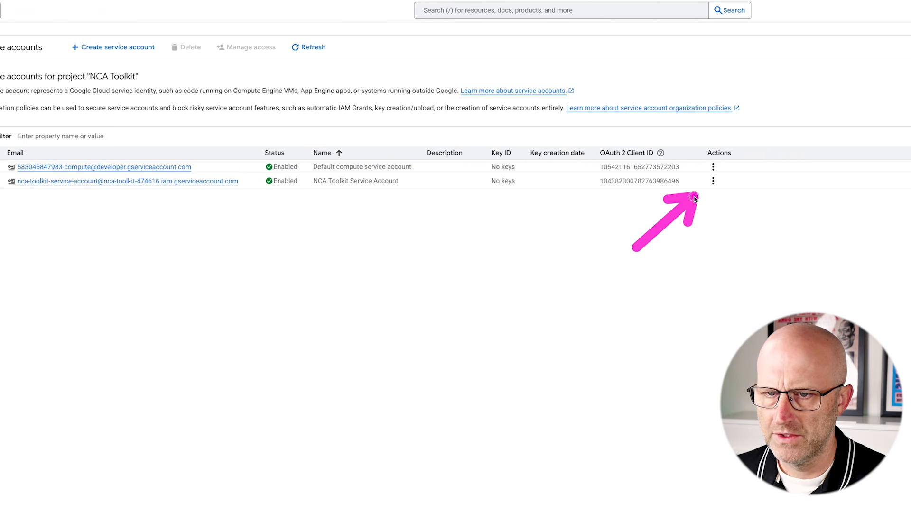
Step: Create and download a JSON private key for the NCA Toolkit Service Account
{"action": "left_click", "coordinate": [718, 181]}
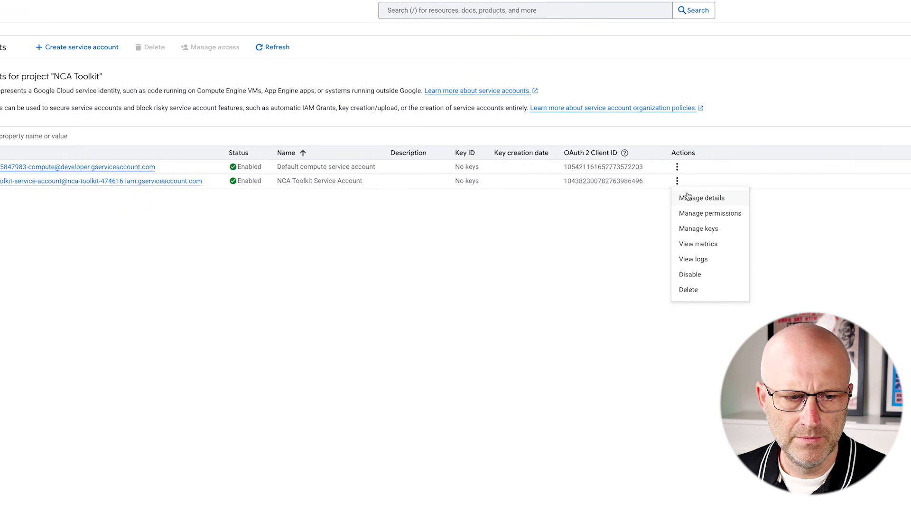
{"action": "left_click", "coordinate": [684, 229]}
{"action": "left_click", "coordinate": [153, 185]}
{"action": "left_click", "coordinate": [148, 199]}
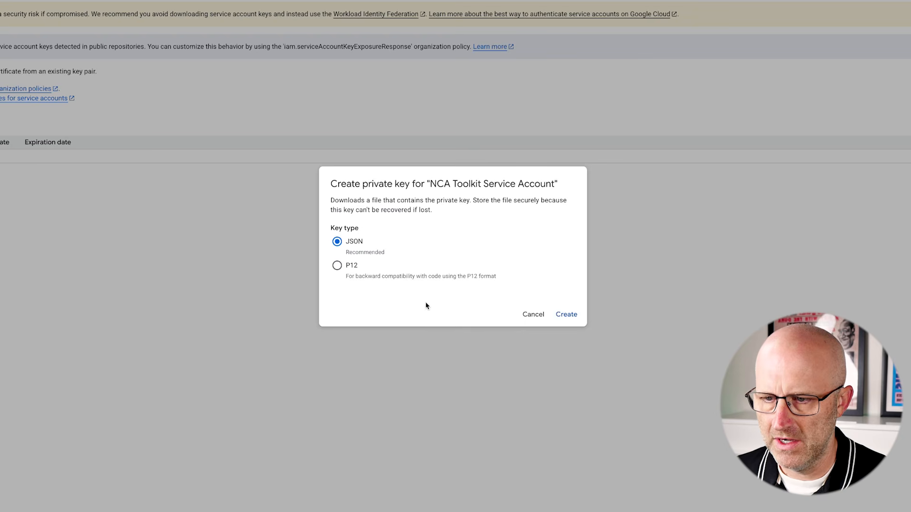
{"action": "left_click", "coordinate": [568, 315]}
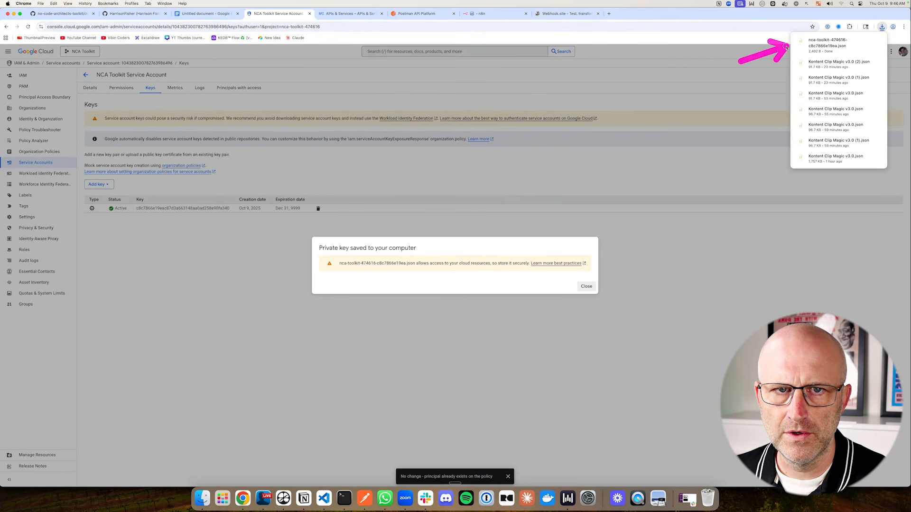
{"action": "left_click", "coordinate": [588, 287]}
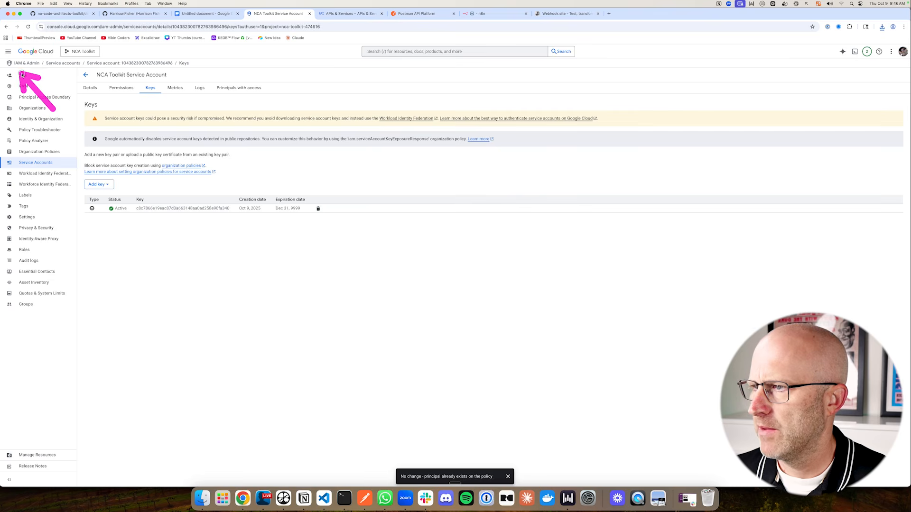
Step: Start a new Cloud Storage bucket named "my-nca-toolkit-storage" and continue to its location settings
{"action": "left_click", "coordinate": [8, 53]}
{"action": "mouse_move", "coordinate": [49, 214]}
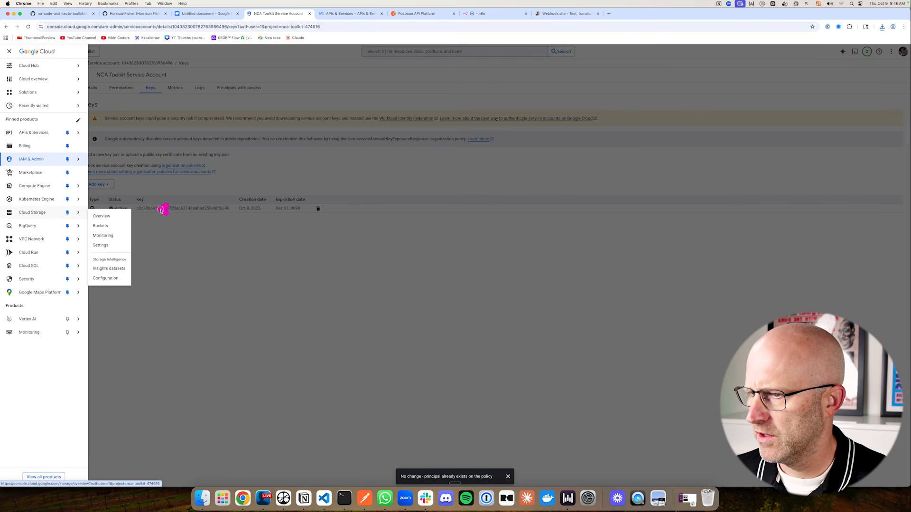
{"action": "left_click", "coordinate": [100, 226]}
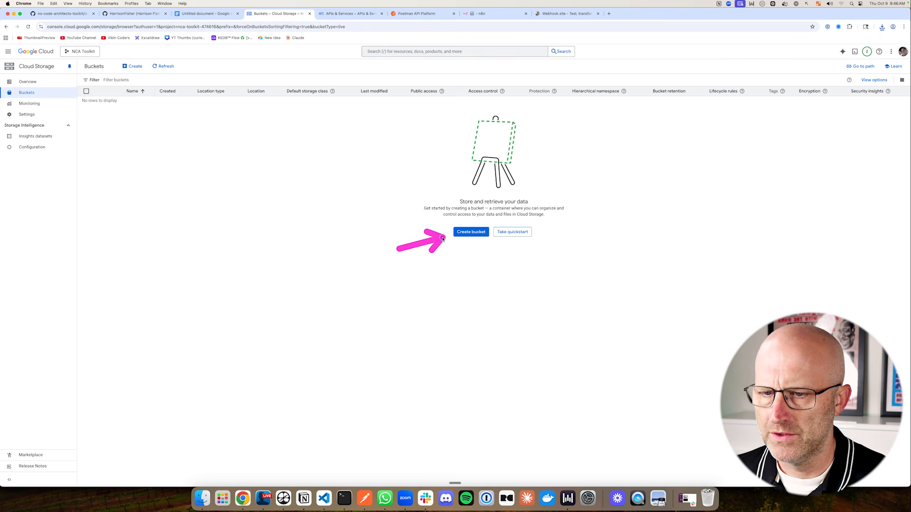
{"action": "left_click", "coordinate": [469, 232]}
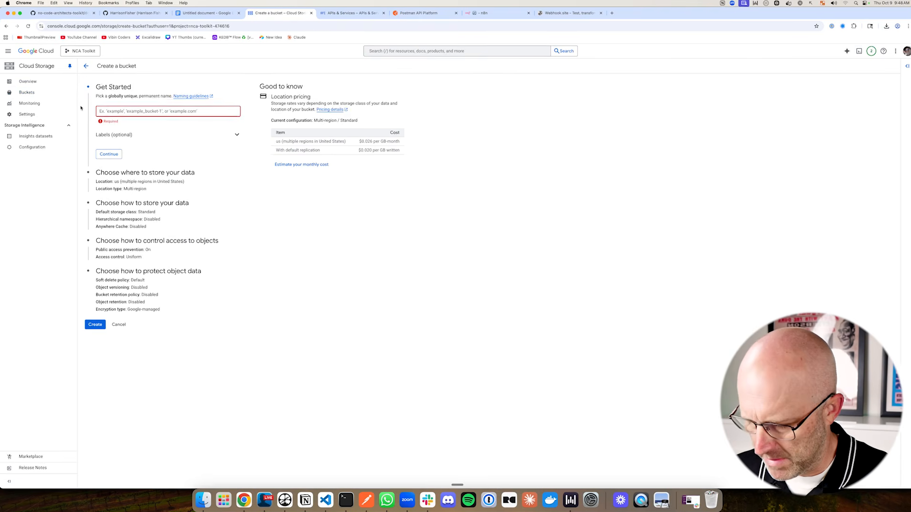
{"action": "type", "text": "my0"}
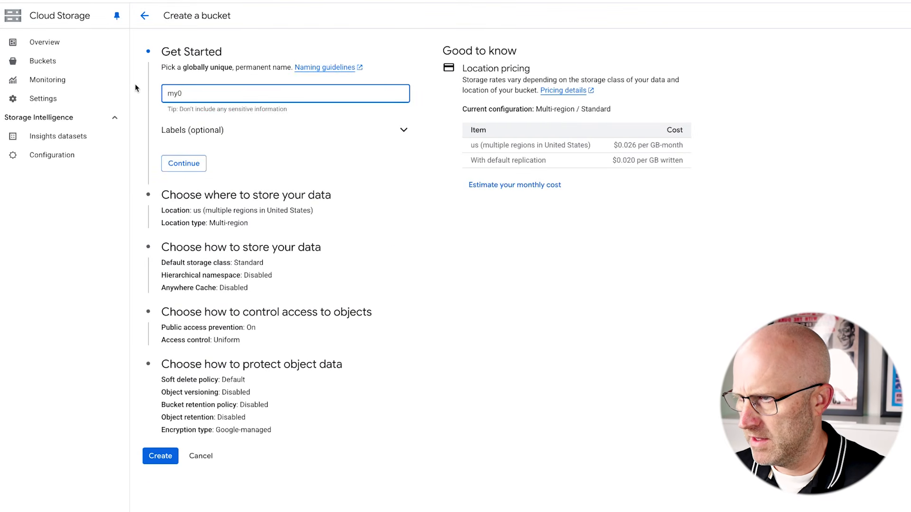
{"action": "key", "text": "BackSpace"}
{"action": "type", "text": "-nca-toolkit-storage"}
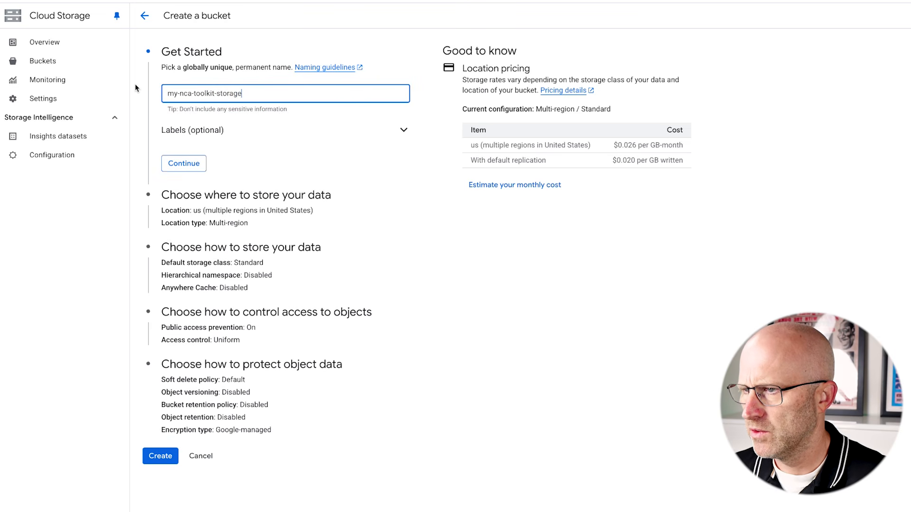
{"action": "left_click", "coordinate": [183, 164]}
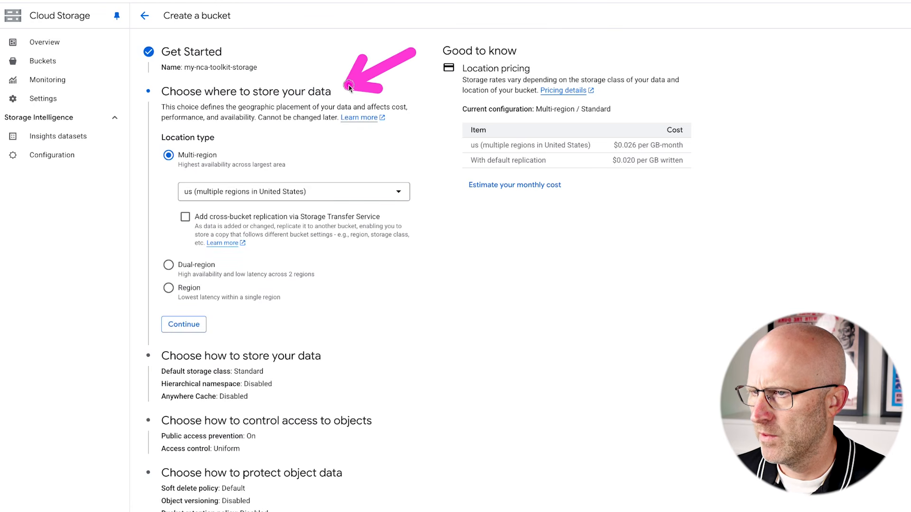
Step: Accept the default location and storage class, turn off public access prevention, and create the bucket with default data protection
{"action": "left_click", "coordinate": [183, 326]}
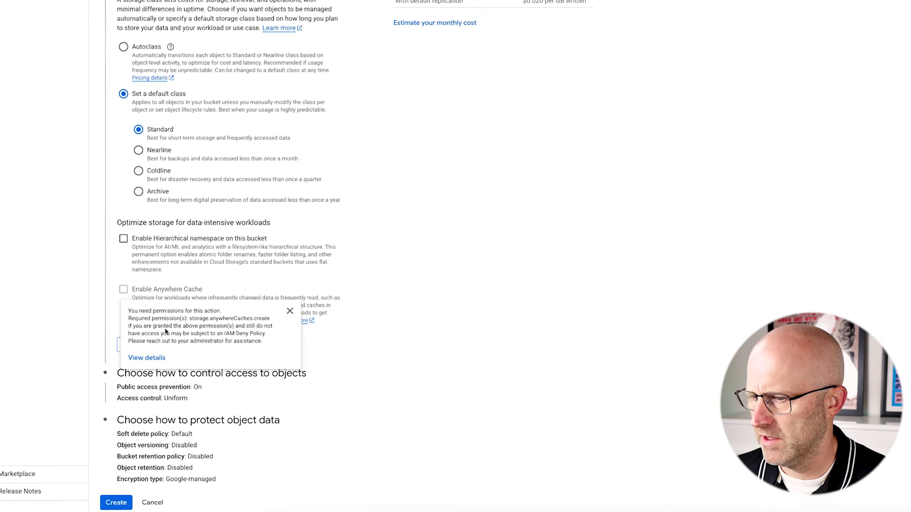
{"action": "left_click", "coordinate": [135, 347]}
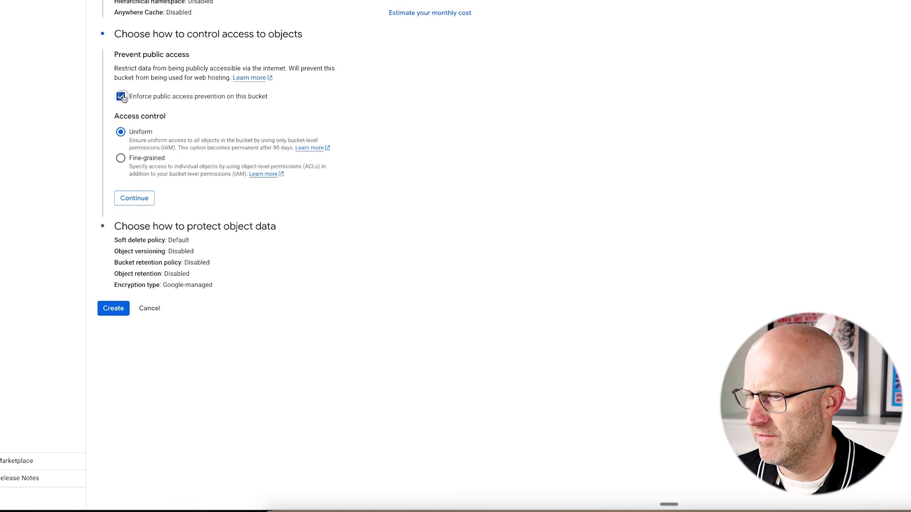
{"action": "left_click", "coordinate": [142, 198]}
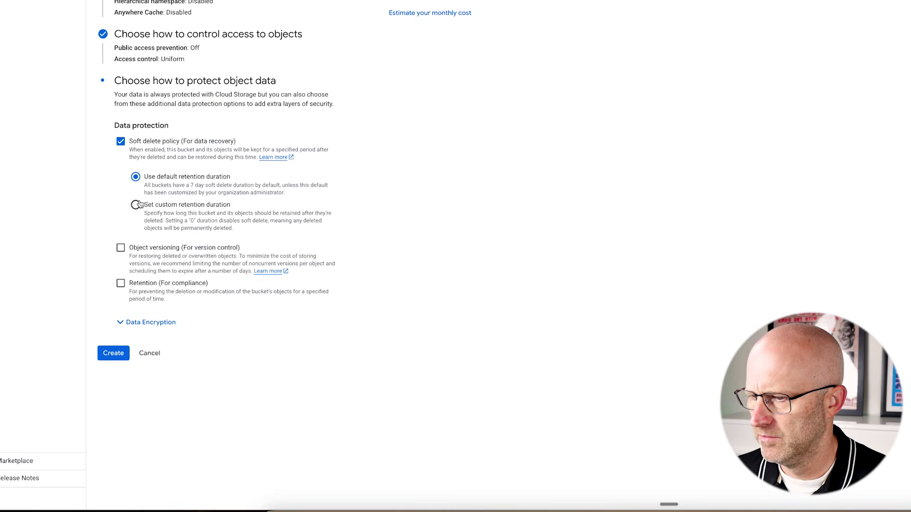
{"action": "left_click", "coordinate": [114, 353]}
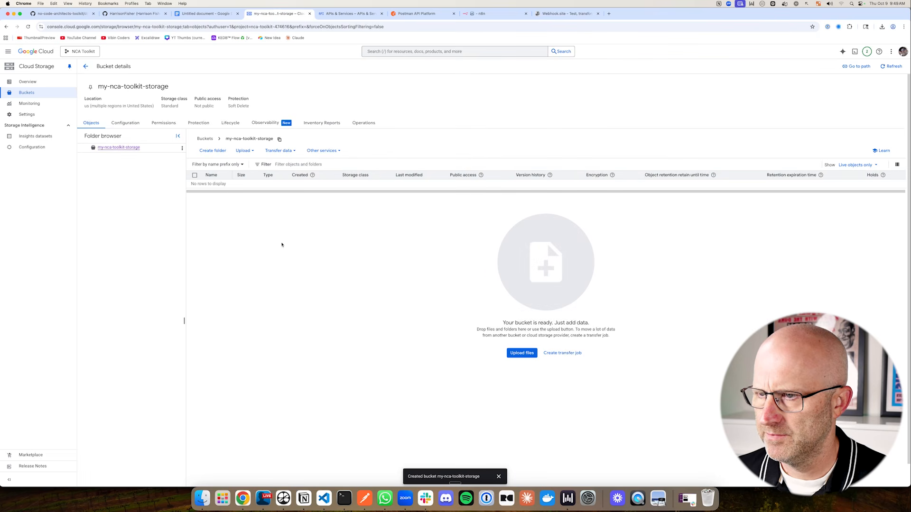
Step: Grant allUsers the Storage Object Viewer role on the my-nca-toolkit-storage bucket and allow public access
{"action": "left_click", "coordinate": [172, 124]}
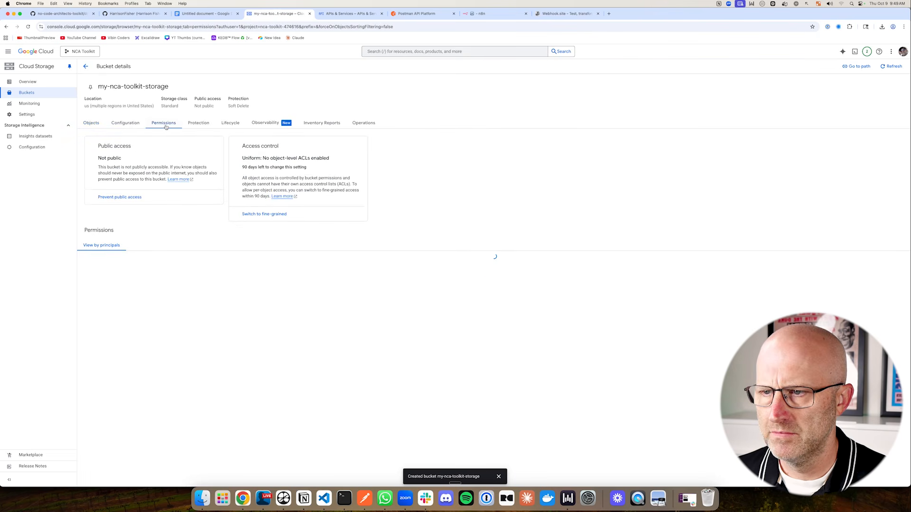
{"action": "left_click", "coordinate": [108, 259]}
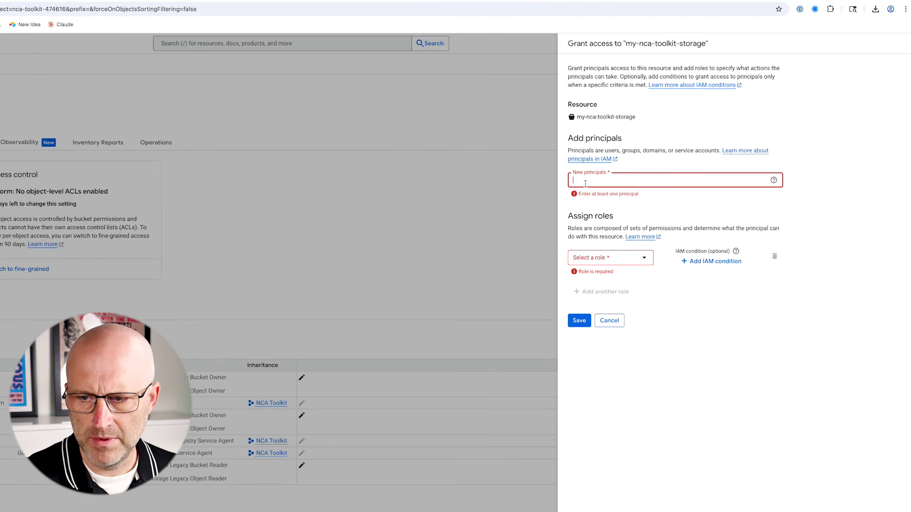
{"action": "type", "text": "allUsers"}
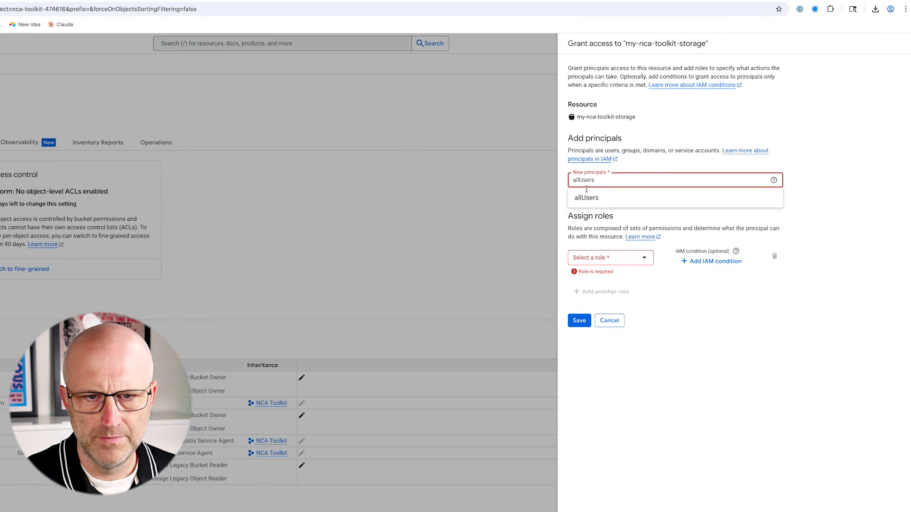
{"action": "left_click", "coordinate": [589, 198]}
{"action": "left_click", "coordinate": [604, 279]}
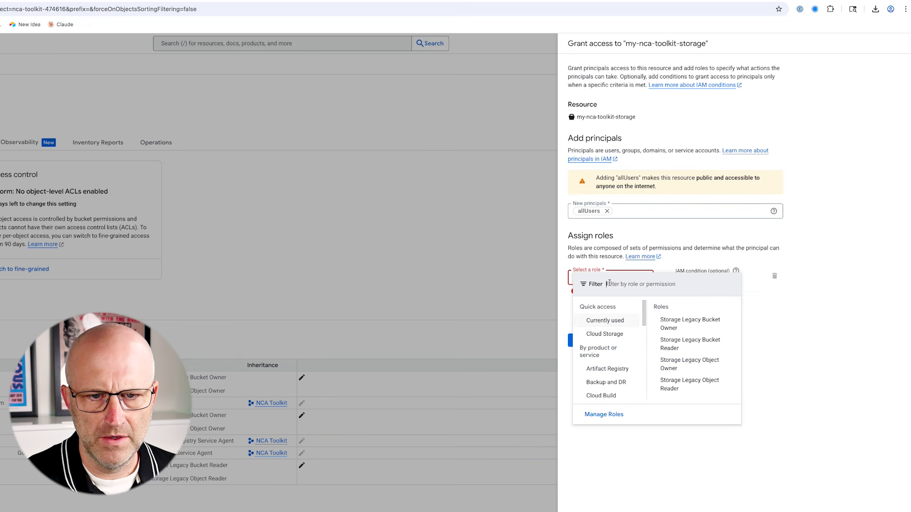
{"action": "type", "text": "Sto"}
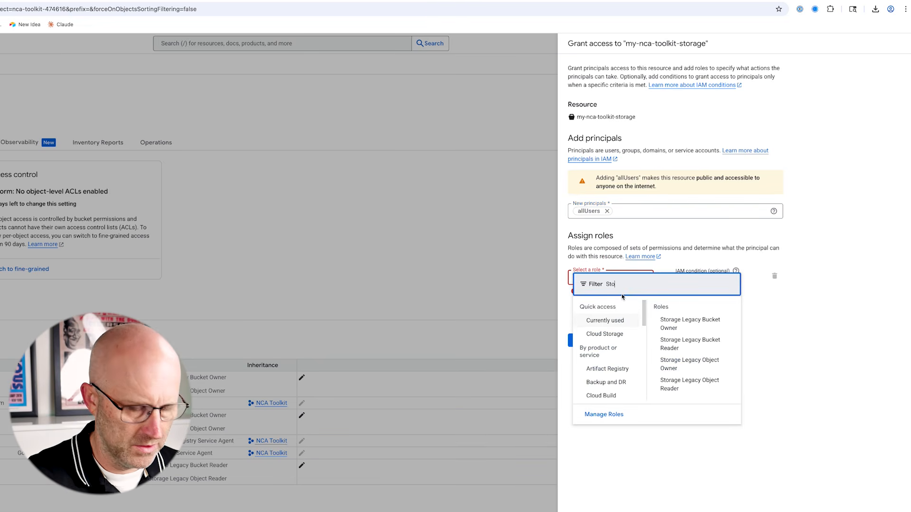
{"action": "type", "text": "rage Object View"}
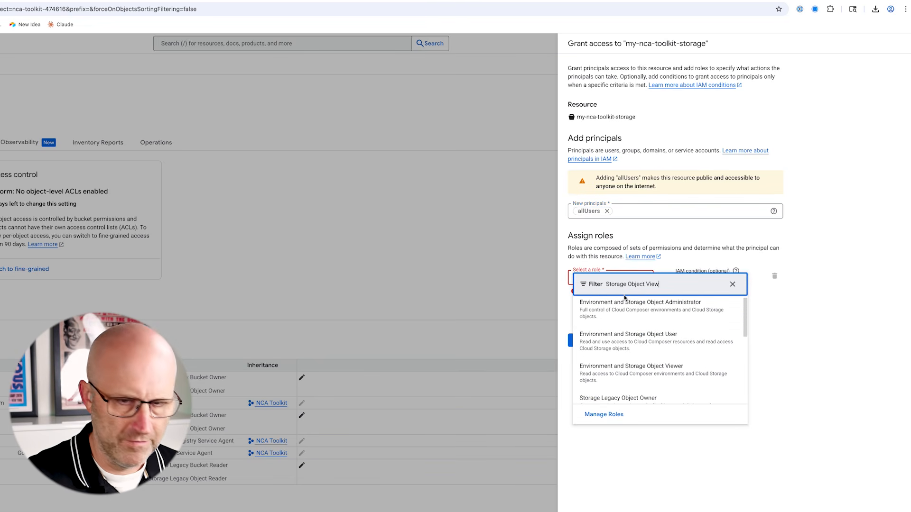
{"action": "type", "text": "er"}
{"action": "left_click", "coordinate": [620, 312]}
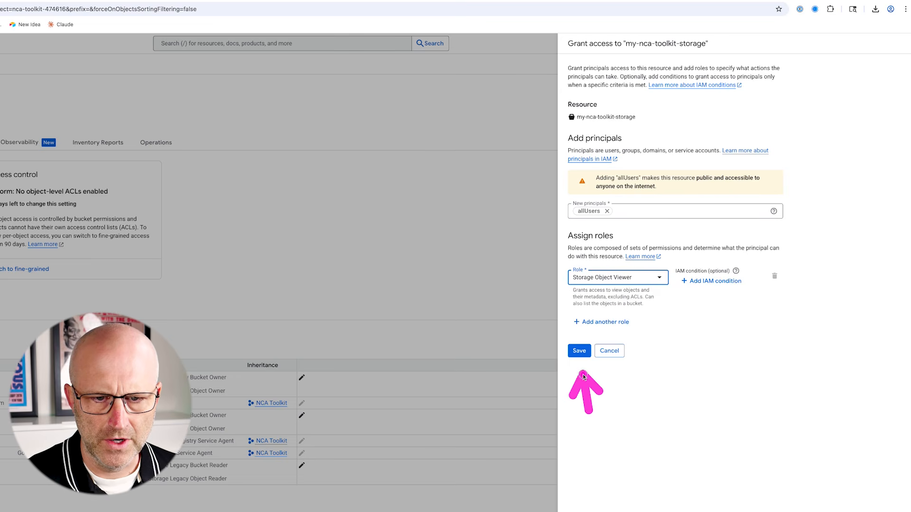
{"action": "left_click", "coordinate": [579, 352]}
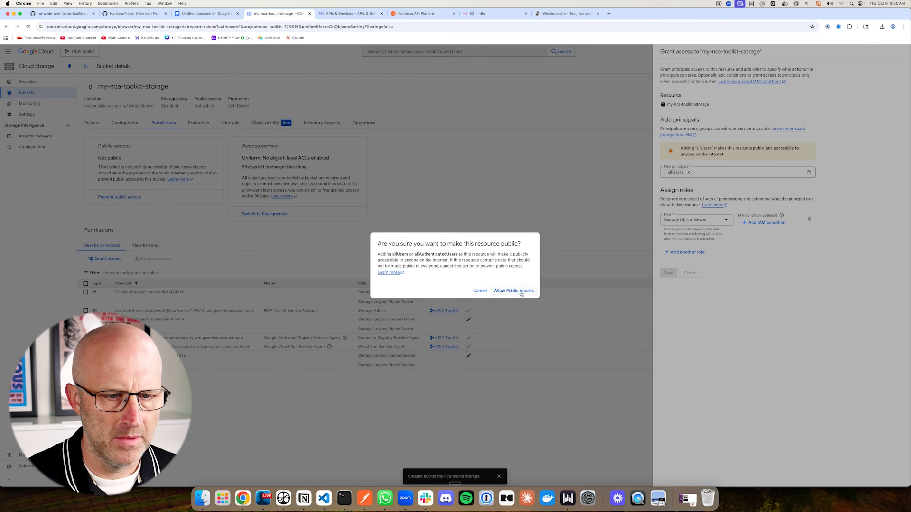
{"action": "left_click", "coordinate": [520, 292]}
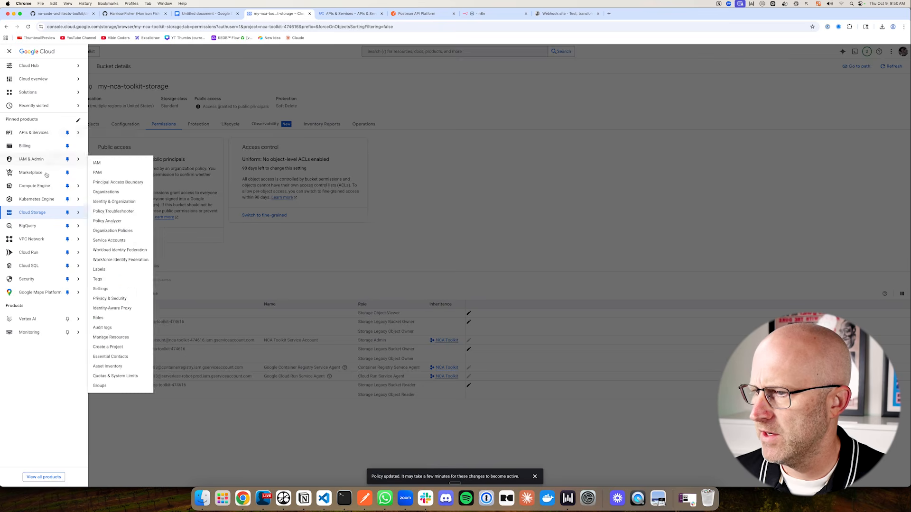
Step: Start creating a new service in Cloud Run
{"action": "mouse_move", "coordinate": [38, 248]}
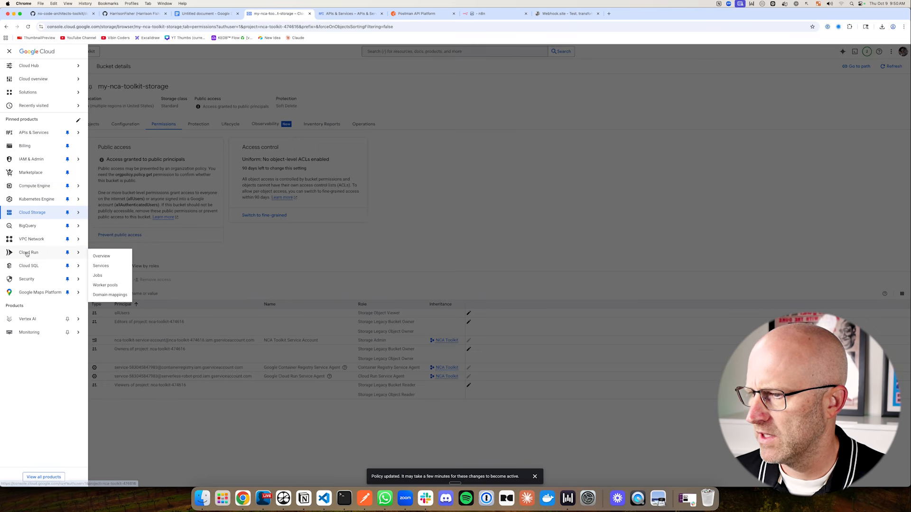
{"action": "left_click", "coordinate": [105, 268]}
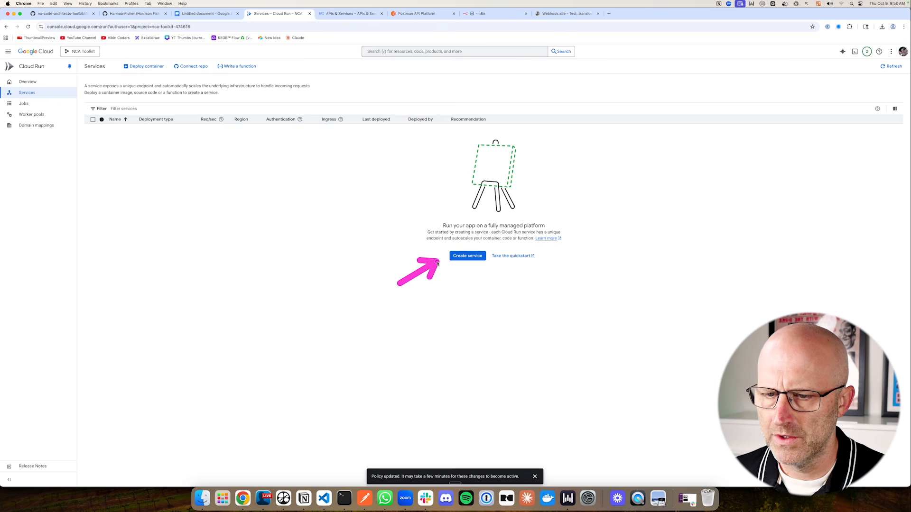
{"action": "left_click", "coordinate": [467, 256]}
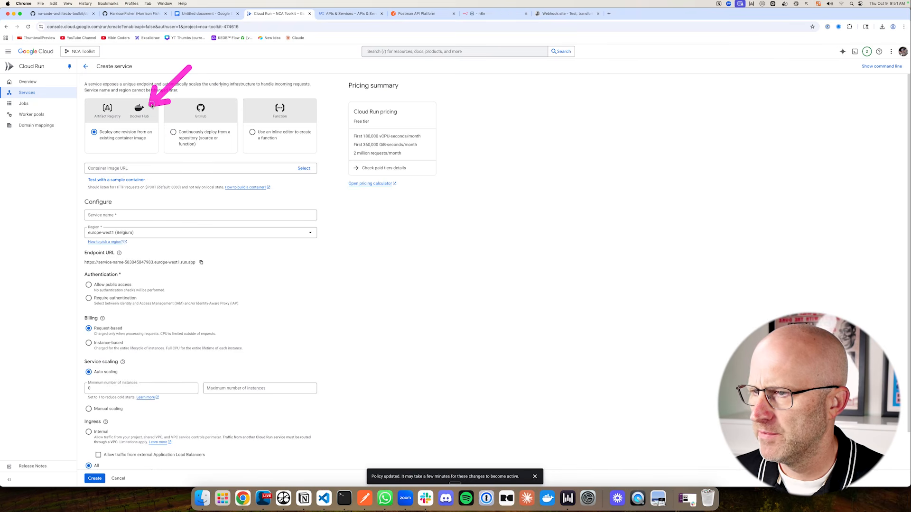
Step: Copy "stephengpope/no-code-architects-toolkit:latest" from the Google Docs document and enter it as the service's container image URL
{"action": "left_click", "coordinate": [205, 14]}
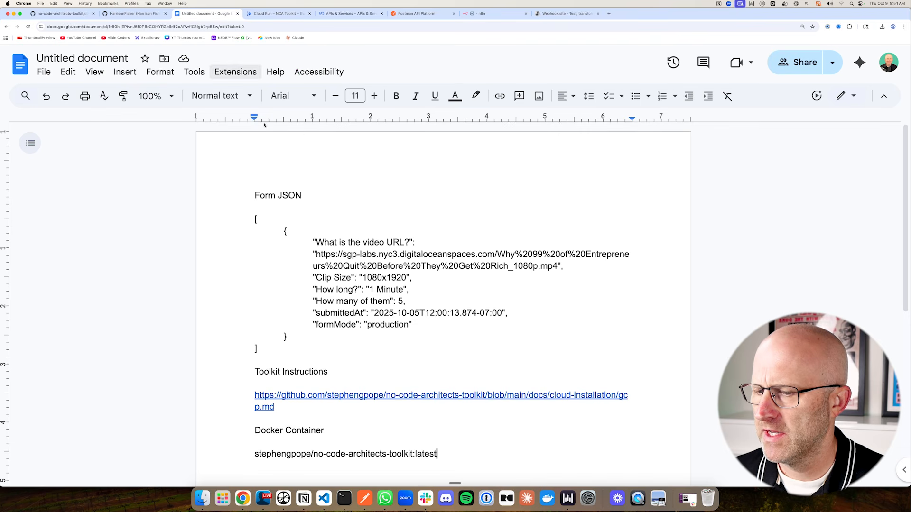
{"action": "left_click_drag", "start_coordinate": [437, 454], "coordinate": [252, 454]}
{"action": "key", "text": "super+c"}
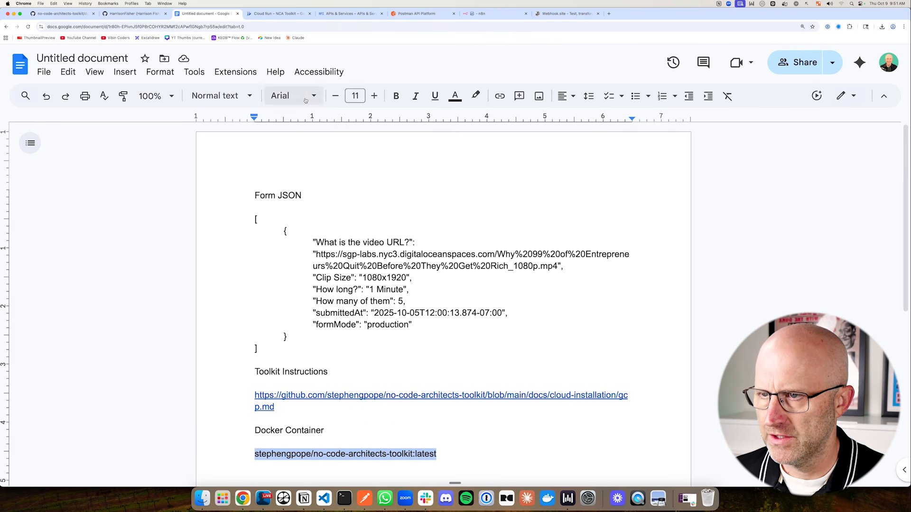
{"action": "left_click", "coordinate": [268, 14]}
{"action": "left_click", "coordinate": [90, 168]}
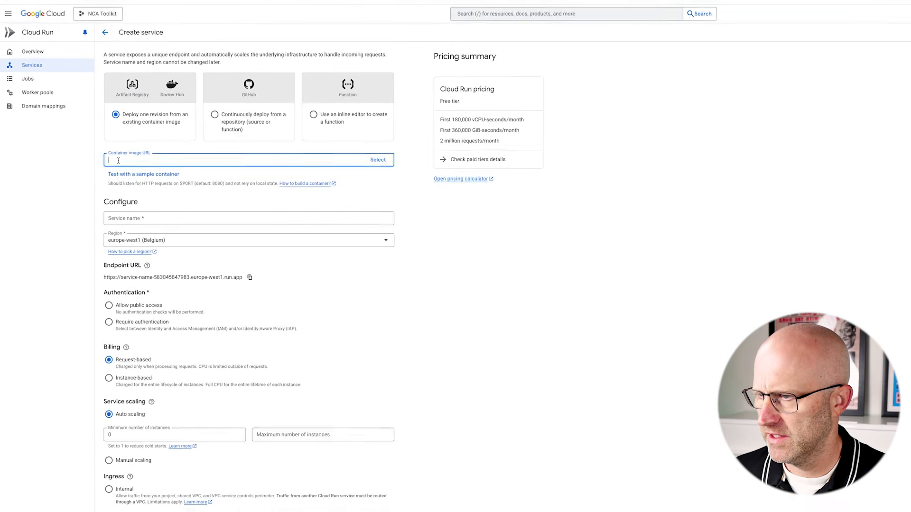
{"action": "key", "text": "super+v"}
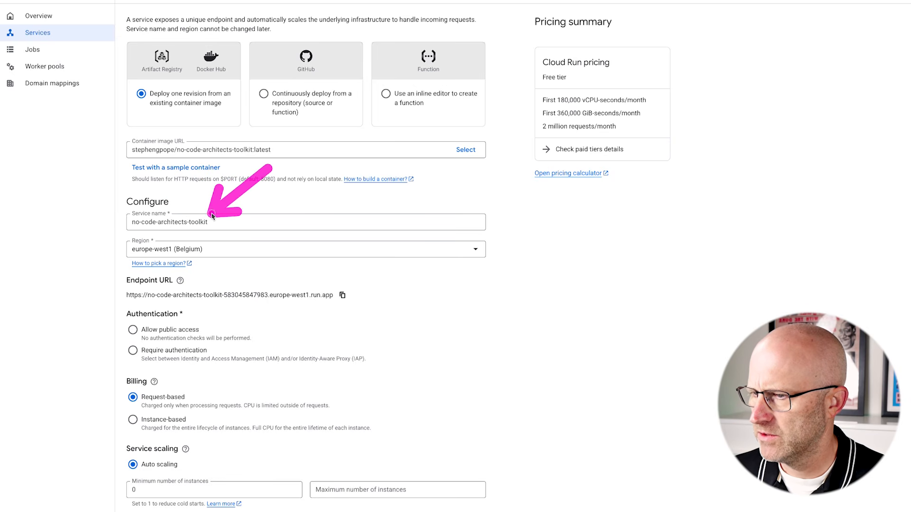
Step: Set the service's region to us-central1 (Iowa) and its authentication to allow public access
{"action": "left_click", "coordinate": [184, 252]}
{"action": "type", "text": "centr"}
{"action": "left_click", "coordinate": [187, 299]}
{"action": "scroll", "coordinate": [203, 290], "scroll_direction": "down", "scroll_amount": 2}
{"action": "scroll", "coordinate": [190, 266], "scroll_direction": "down", "scroll_amount": 3}
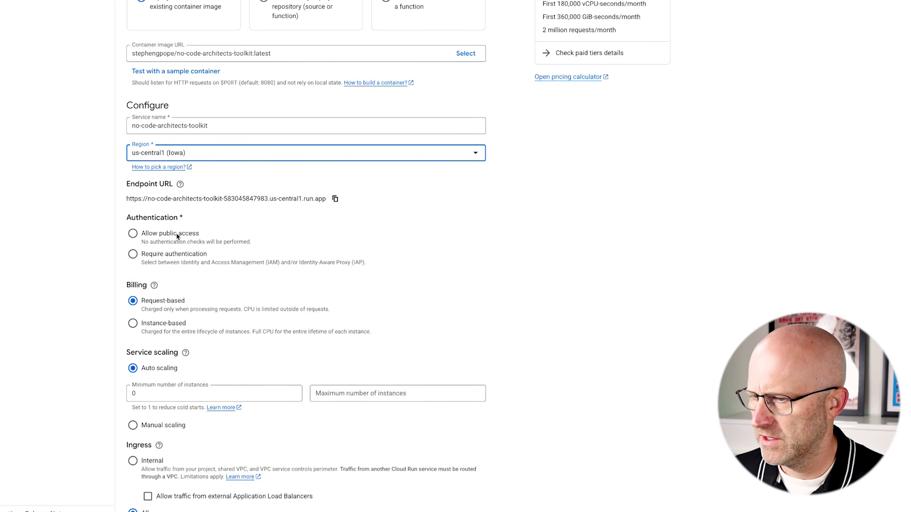
{"action": "left_click", "coordinate": [169, 196]}
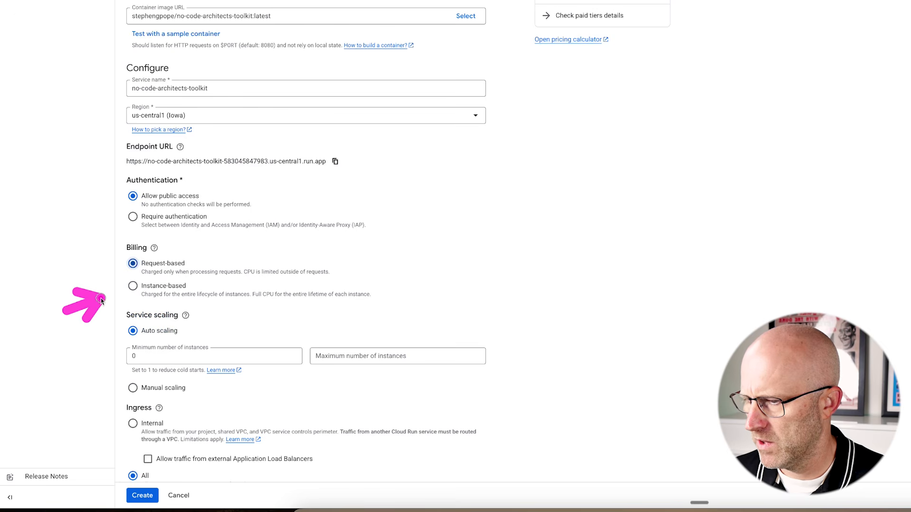
Step: Choose instance-based billing and set the maximum number of instances to 5
{"action": "left_click", "coordinate": [131, 291]}
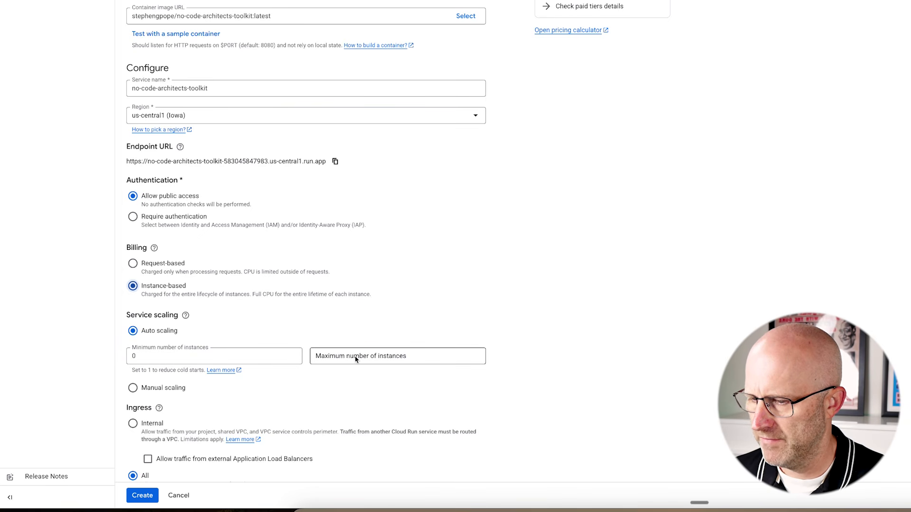
{"action": "left_click", "coordinate": [336, 359]}
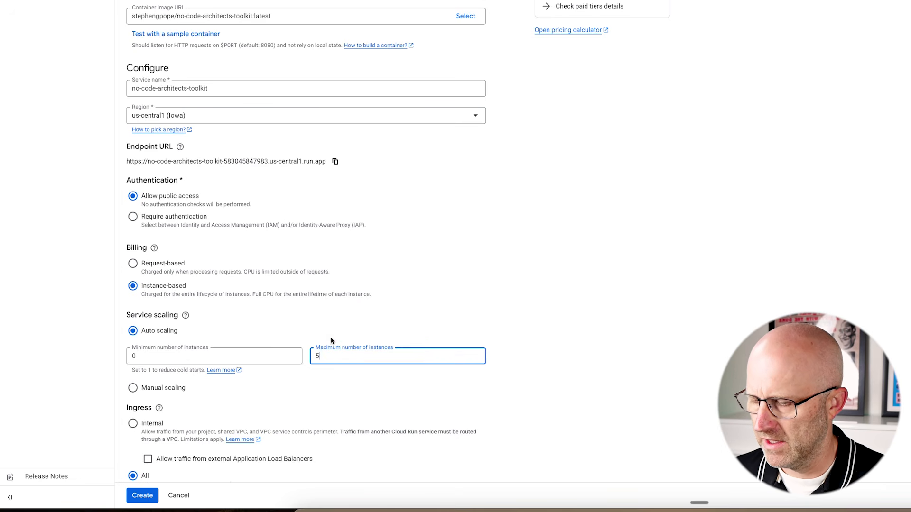
{"action": "scroll", "coordinate": [362, 370], "scroll_direction": "down", "scroll_amount": 1}
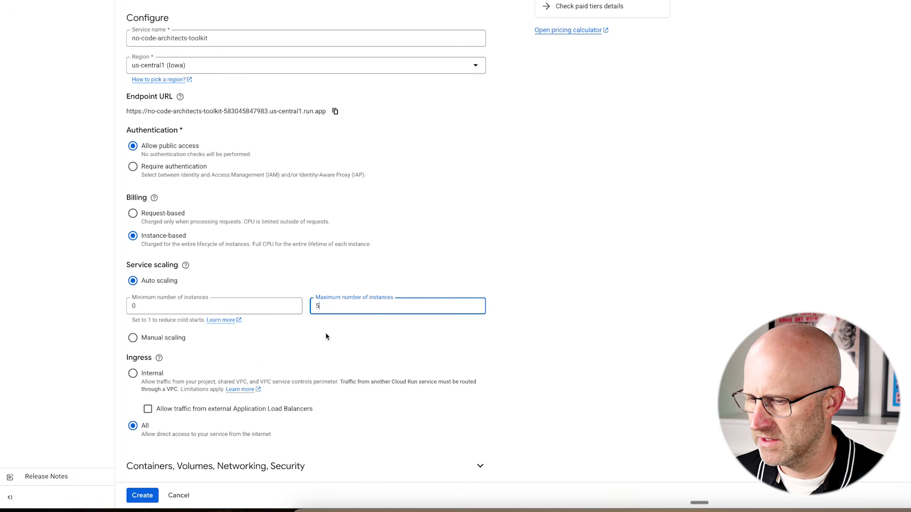
{"action": "scroll", "coordinate": [316, 344], "scroll_direction": "down", "scroll_amount": 1}
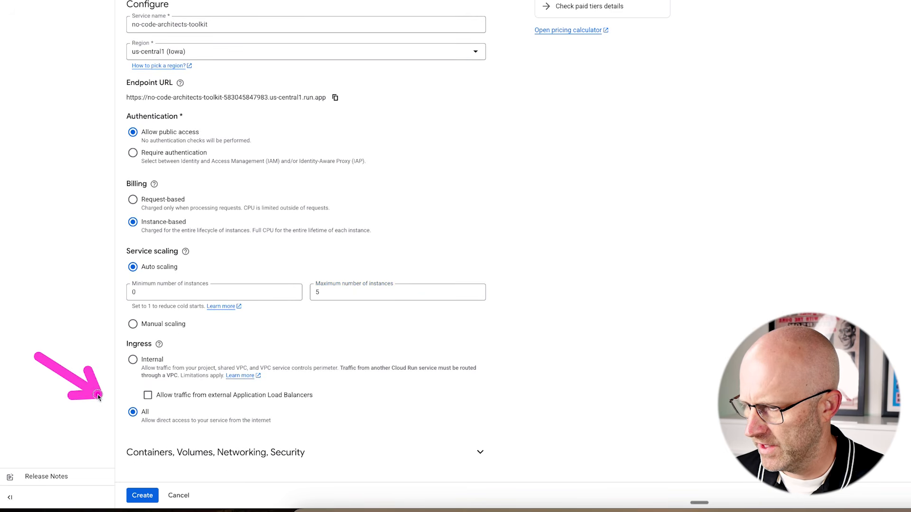
Step: Expand the container settings and allocate 16 GiB of memory and 4 CPUs to each instance
{"action": "left_click", "coordinate": [480, 455]}
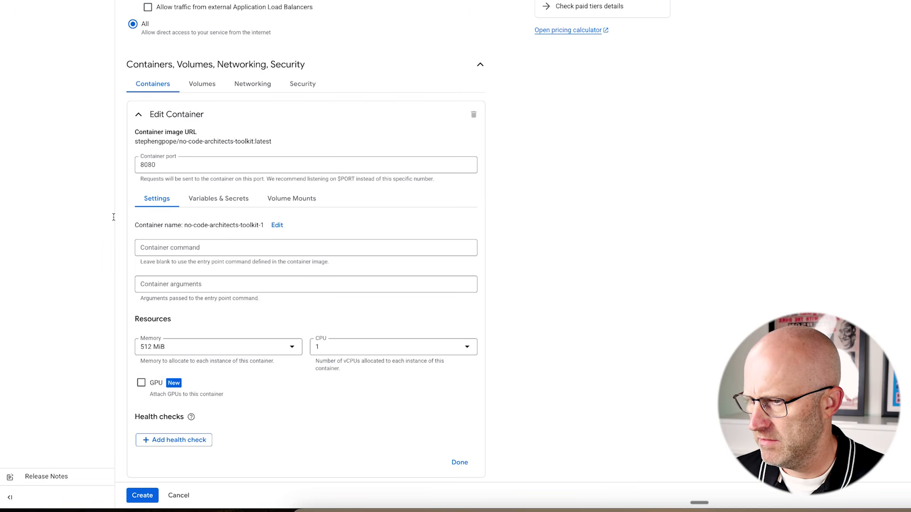
{"action": "left_click", "coordinate": [161, 348]}
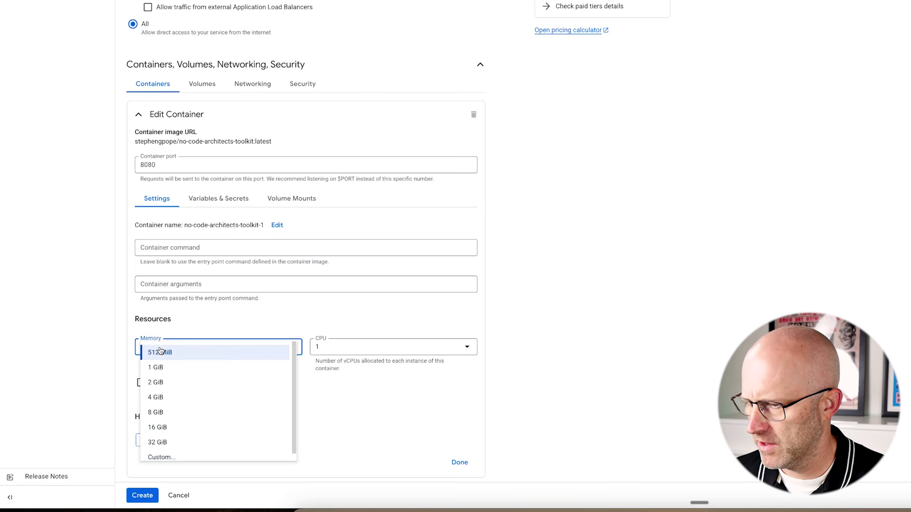
{"action": "left_click", "coordinate": [168, 428]}
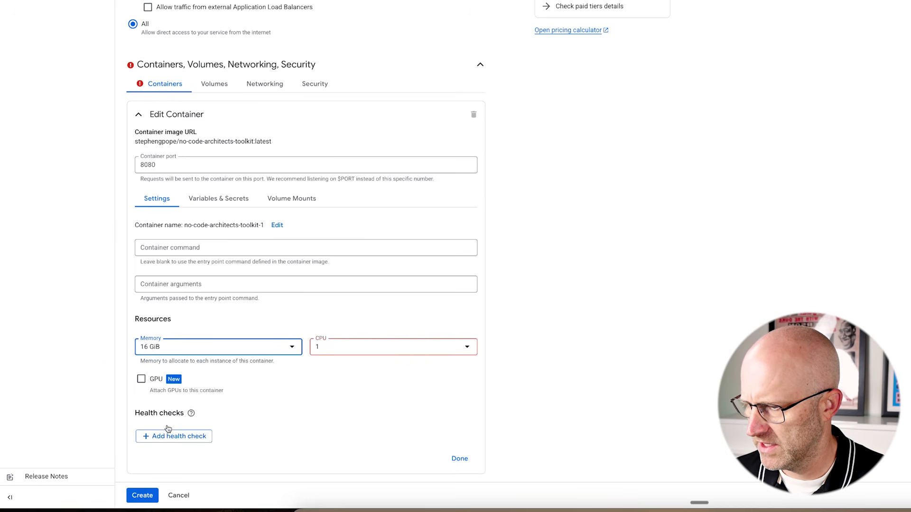
{"action": "left_click", "coordinate": [427, 351]}
{"action": "left_click", "coordinate": [348, 398]}
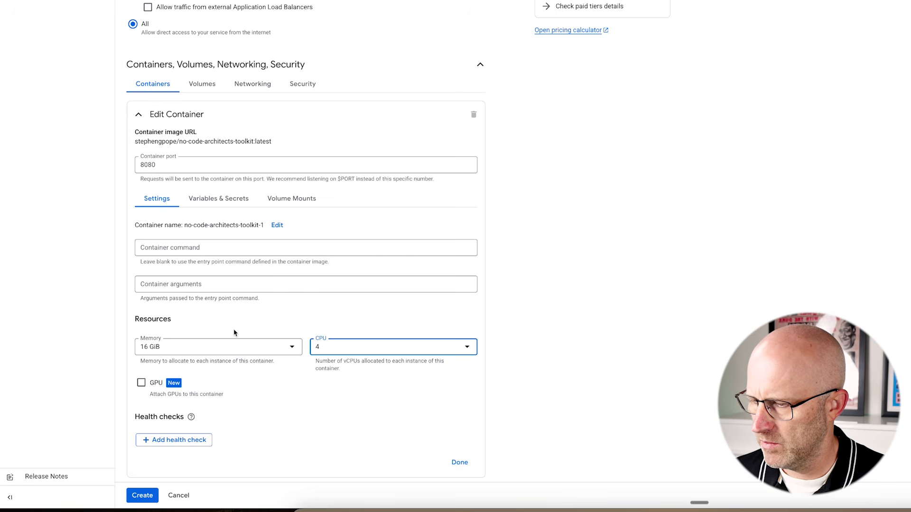
{"action": "mouse_move", "coordinate": [118, 324]}
{"action": "left_mouse_down"}
{"action": "mouse_move", "coordinate": [182, 350]}
{"action": "mouse_move", "coordinate": [503, 376]}
{"action": "left_mouse_up"}
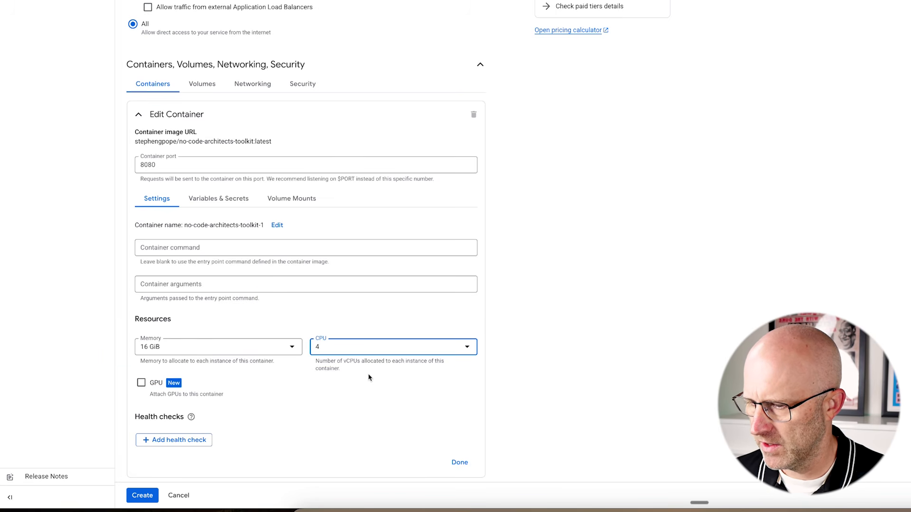
Step: Name the container's first environment variable GCP_BUCKET_NAME
{"action": "scroll", "coordinate": [352, 387], "scroll_direction": "down", "scroll_amount": 1}
{"action": "left_click_drag", "start_coordinate": [53, 344], "coordinate": [122, 343]}
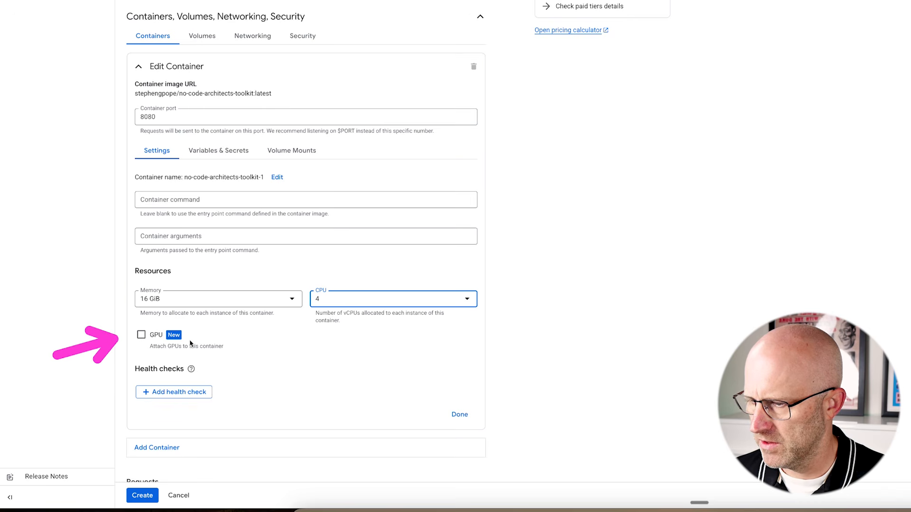
{"action": "scroll", "coordinate": [362, 362], "scroll_direction": "down", "scroll_amount": 1}
{"action": "left_click_drag", "start_coordinate": [212, 169], "coordinate": [213, 114]}
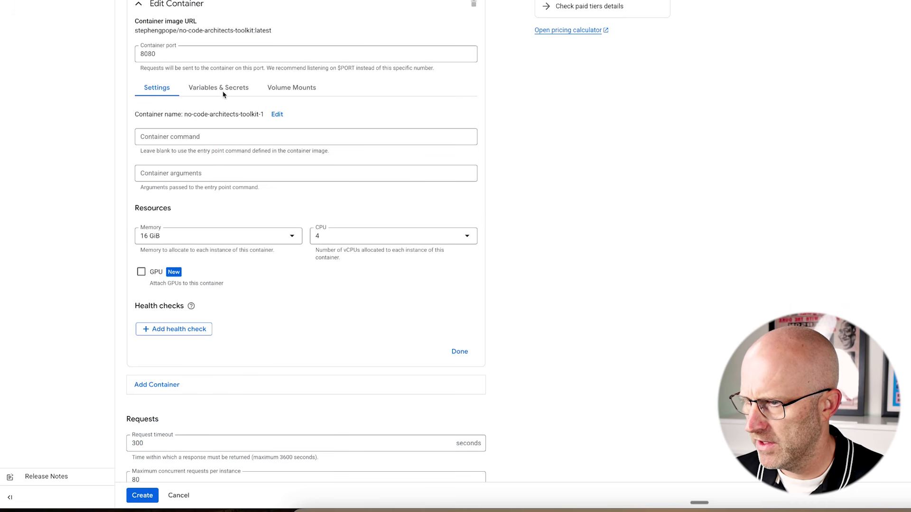
{"action": "left_click", "coordinate": [209, 88]}
{"action": "mouse_move", "coordinate": [66, 122]}
{"action": "left_mouse_down"}
{"action": "mouse_move", "coordinate": [119, 123]}
{"action": "mouse_move", "coordinate": [123, 138]}
{"action": "left_mouse_up"}
{"action": "left_click", "coordinate": [164, 152]}
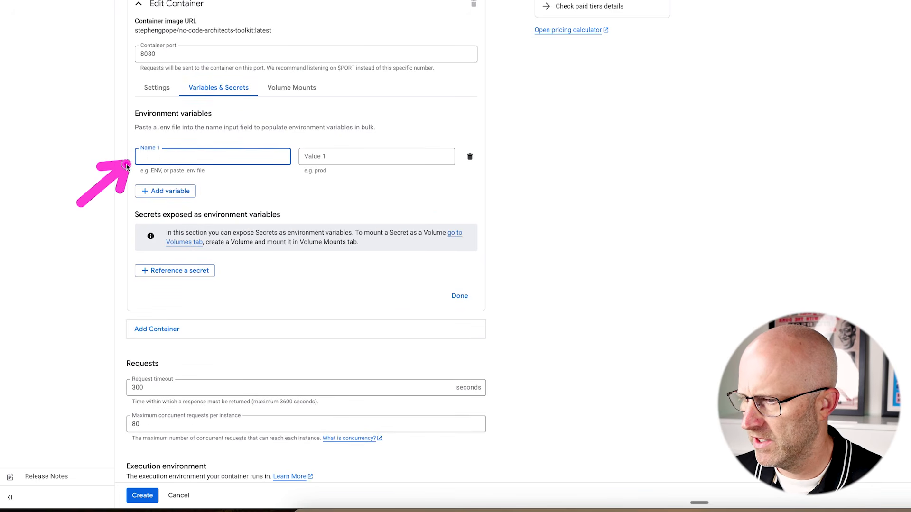
{"action": "left_click_drag", "start_coordinate": [270, 215], "coordinate": [249, 176]}
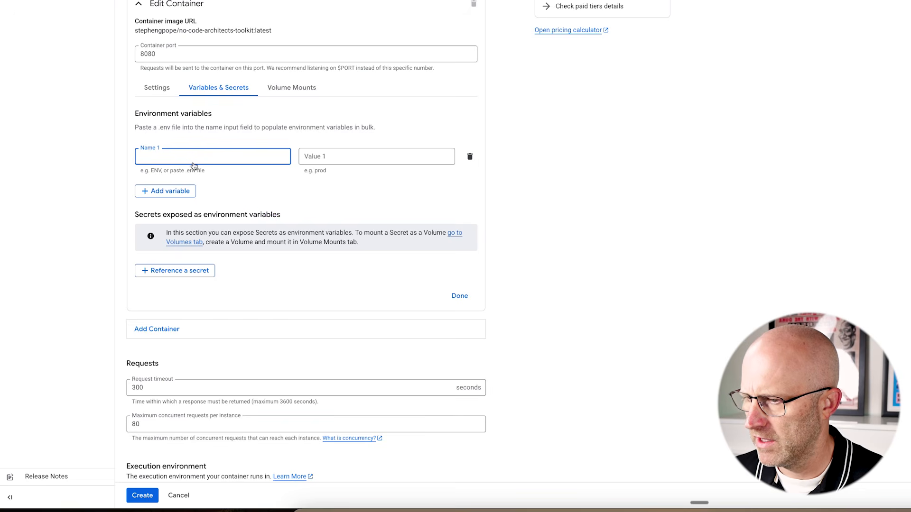
{"action": "mouse_move", "coordinate": [230, 116]}
{"action": "left_mouse_down"}
{"action": "mouse_move", "coordinate": [264, 147]}
{"action": "mouse_move", "coordinate": [286, 150]}
{"action": "left_mouse_up"}
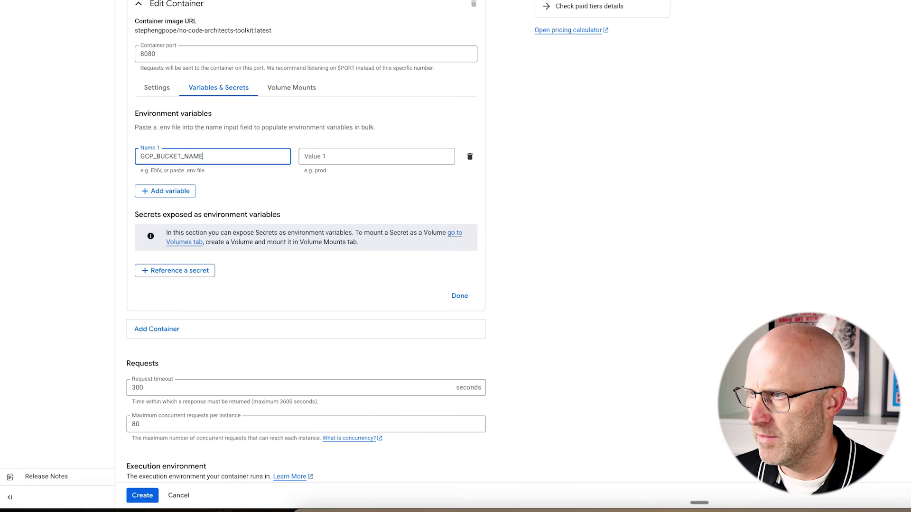
Step: Copy the bucket name "my-nca-toolkit-storage" from Cloud Storage in a separate tab and enter it as the GCP_BUCKET_NAME value
{"action": "left_click", "coordinate": [9, 51]}
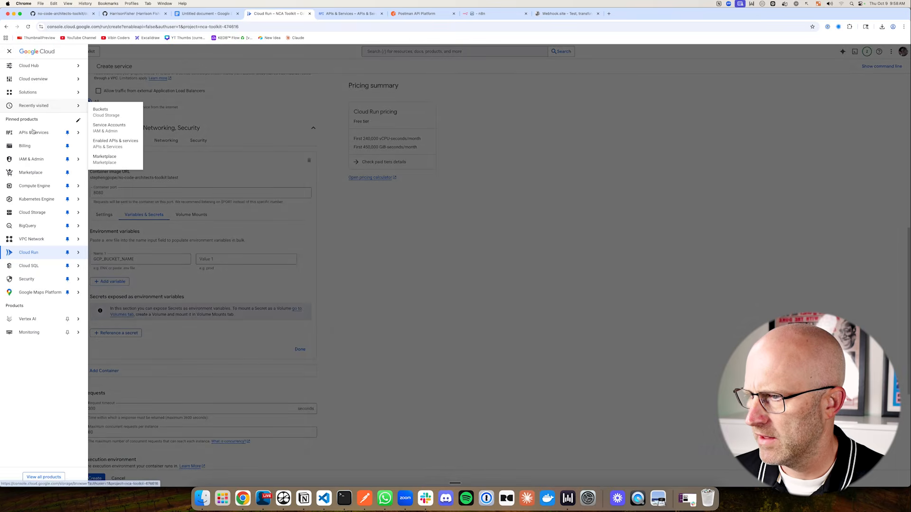
{"action": "mouse_move", "coordinate": [29, 212]}
{"action": "right_click", "coordinate": [100, 226]}
{"action": "key", "text": "Escape"}
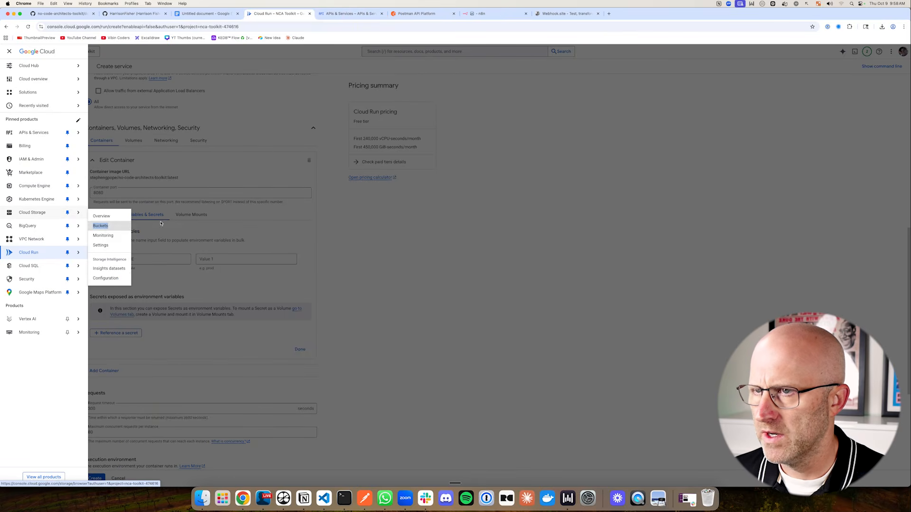
{"action": "left_click", "coordinate": [340, 17]}
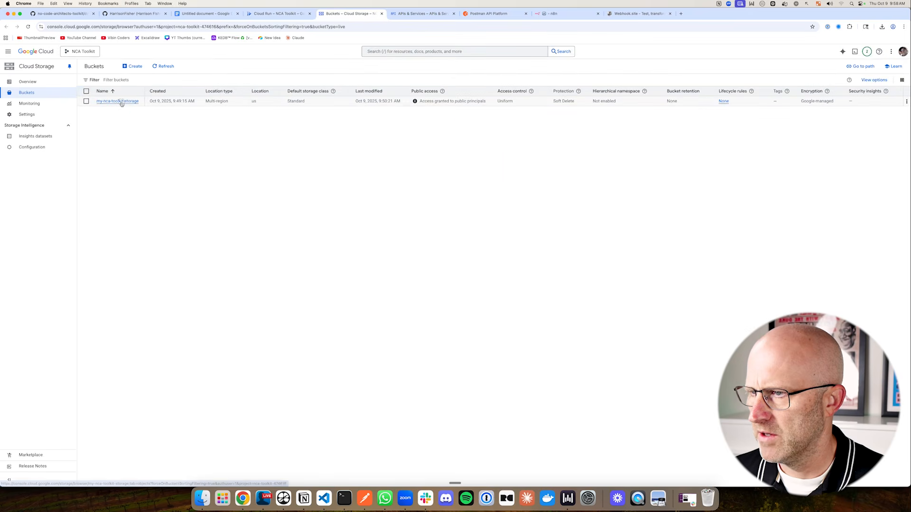
{"action": "left_click", "coordinate": [121, 102]}
{"action": "left_click_drag", "start_coordinate": [167, 89], "coordinate": [100, 88]}
{"action": "right_click", "coordinate": [107, 88]}
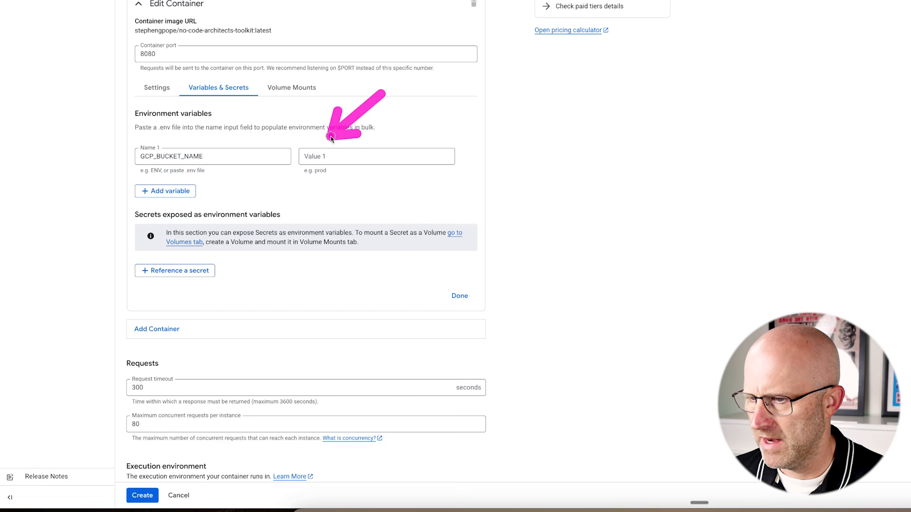
{"action": "left_click", "coordinate": [325, 157]}
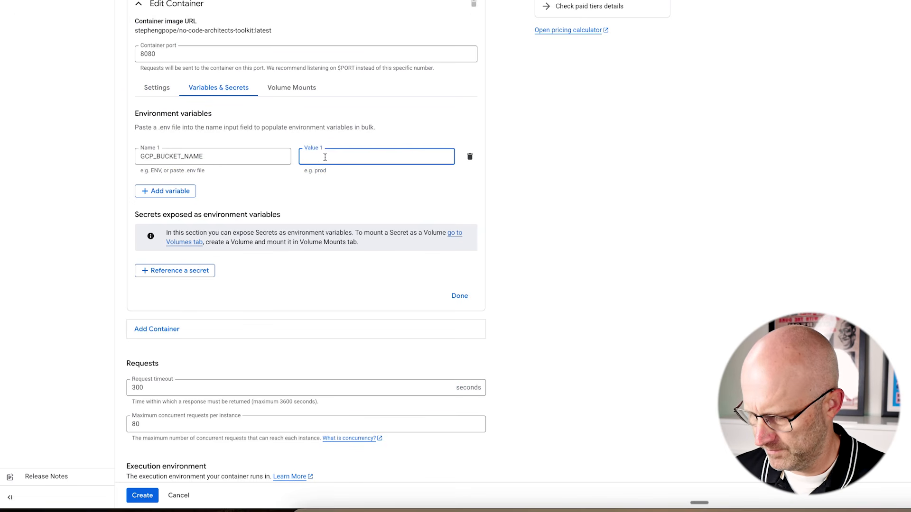
{"action": "key", "text": "ctrl+v"}
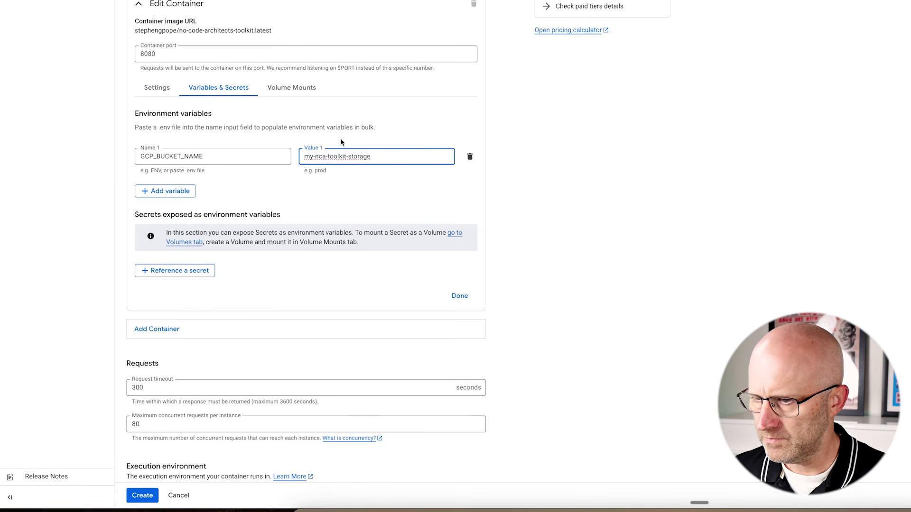
Step: Add an API_KEY environment variable with the API key as its value, and add a third variable named GCP_SA_CREDENTIALS
{"action": "left_click", "coordinate": [158, 191]}
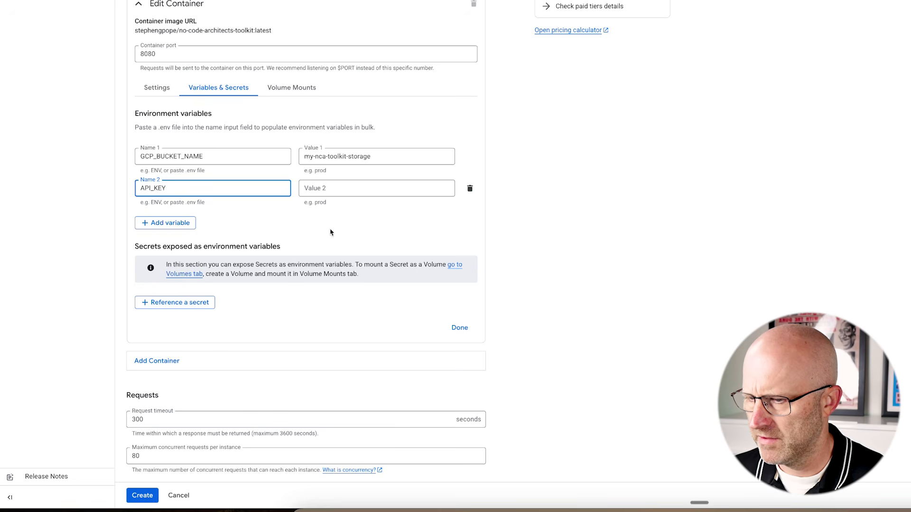
{"action": "key", "text": "Tab"}
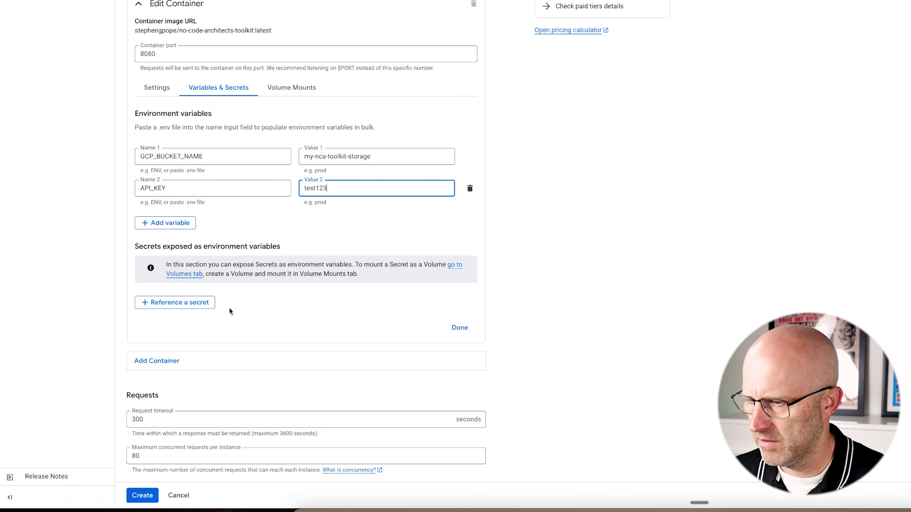
{"action": "left_click", "coordinate": [164, 223]}
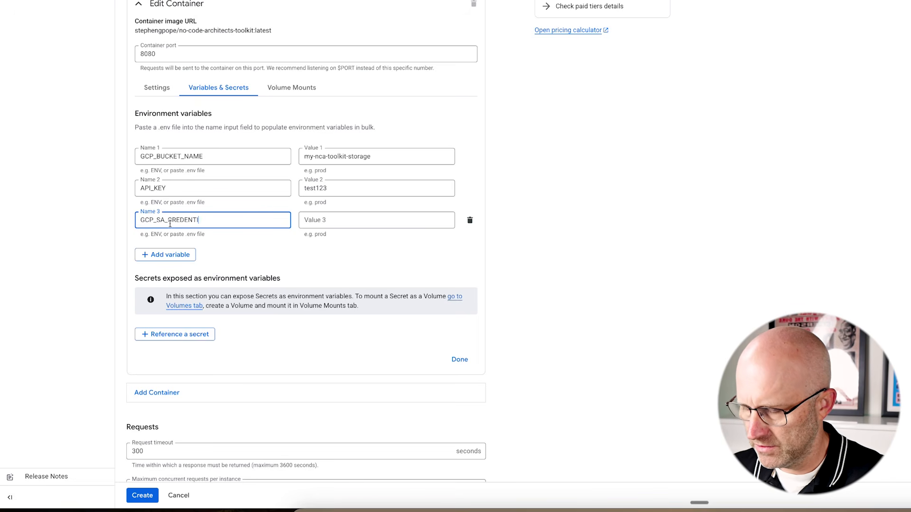
{"action": "left_click", "coordinate": [103, 249]}
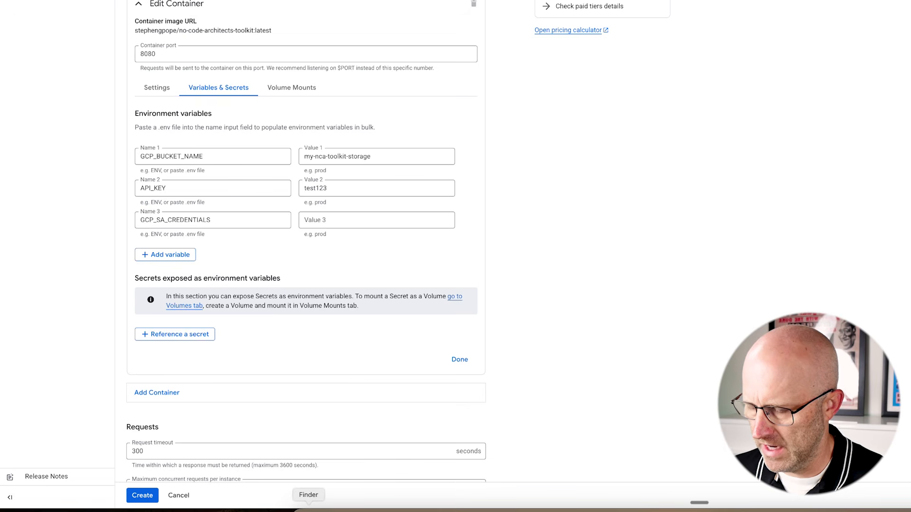
Step: Open the downloaded nca-toolkit service account JSON key file from the Downloads folder in Visual Studio Code
{"action": "left_click", "coordinate": [203, 499]}
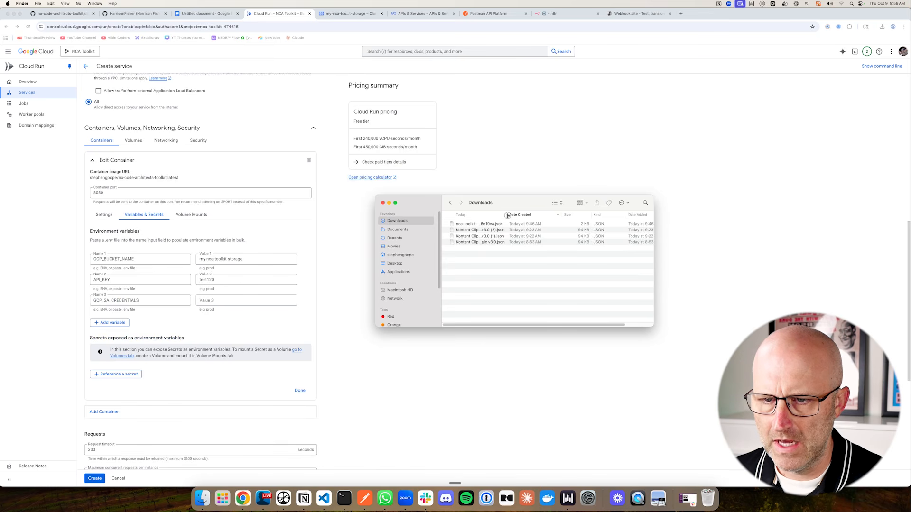
{"action": "double_click", "coordinate": [506, 215]}
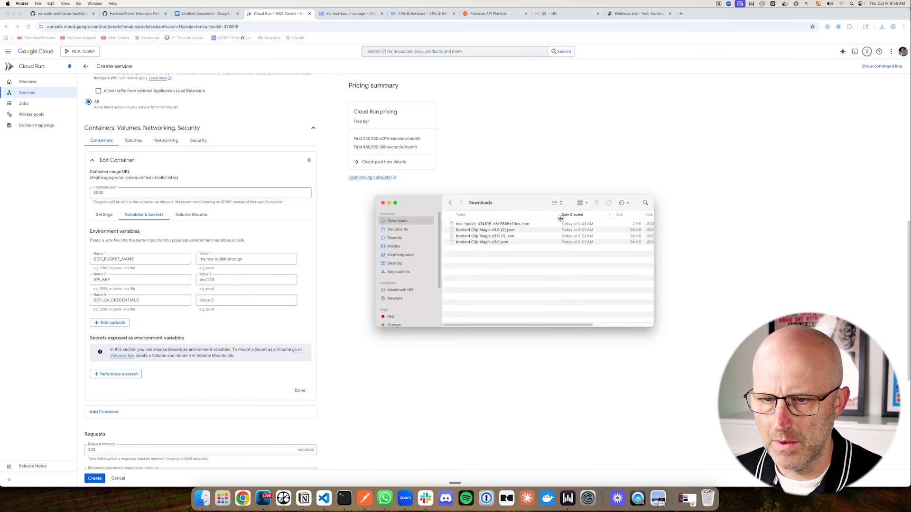
{"action": "right_click", "coordinate": [504, 223]}
{"action": "mouse_move", "coordinate": [593, 233]}
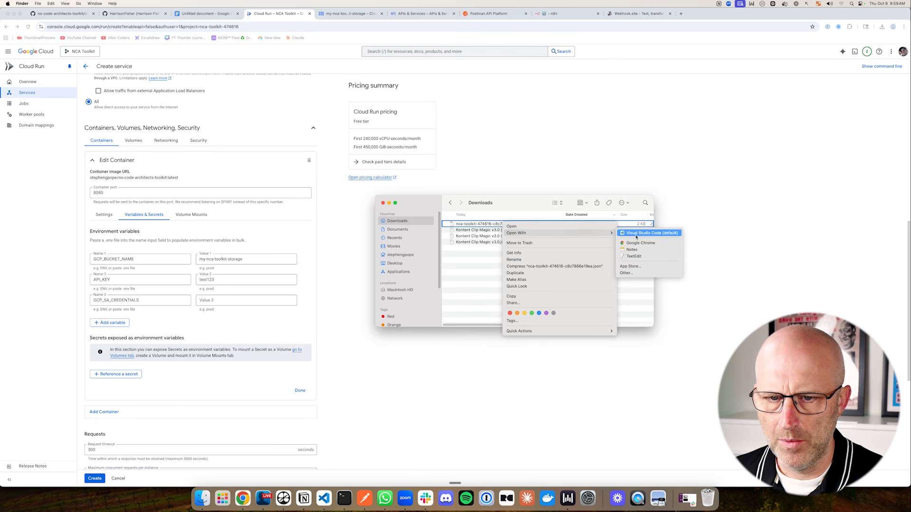
{"action": "left_click", "coordinate": [637, 233]}
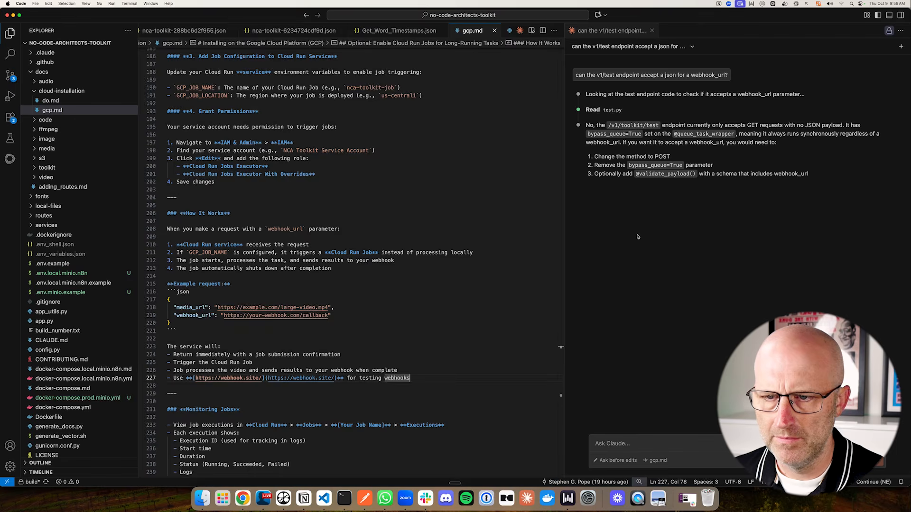
Step: Copy the entire service account JSON and paste it as the GCP_SA_CREDENTIALS value in the Cloud Run service form
{"action": "left_click_drag", "start_coordinate": [178, 149], "coordinate": [167, 51]}
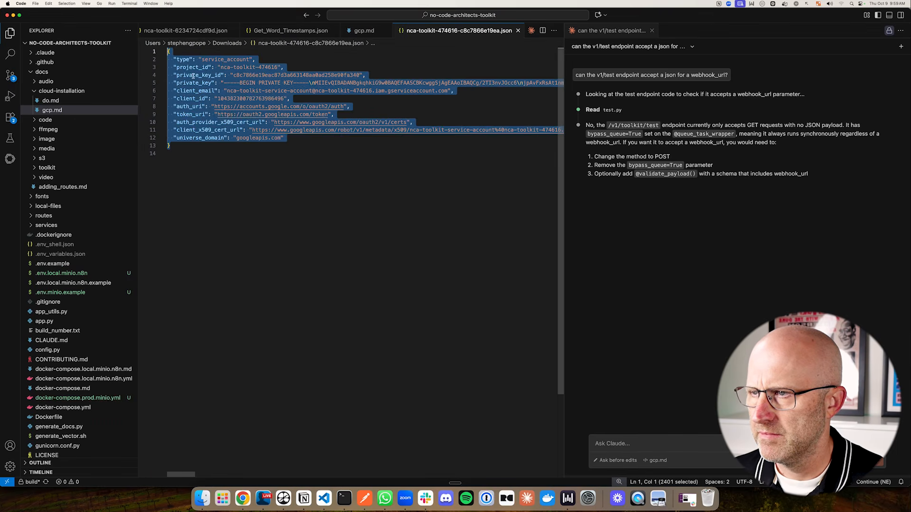
{"action": "right_click", "coordinate": [194, 76]}
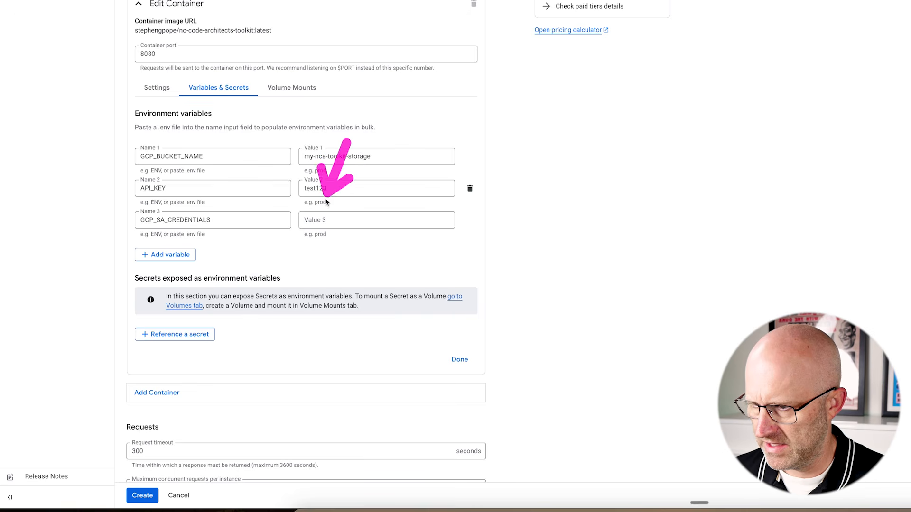
{"action": "left_click", "coordinate": [311, 221]}
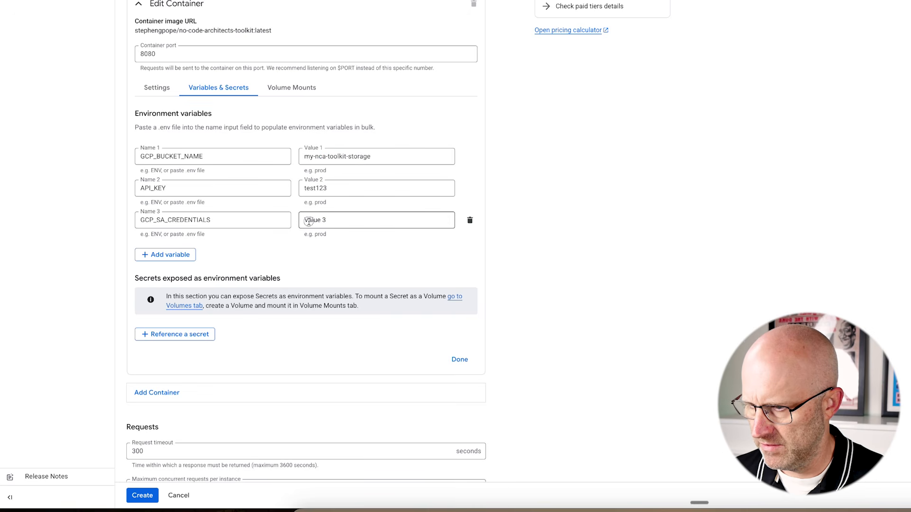
{"action": "key", "text": "ctrl+v"}
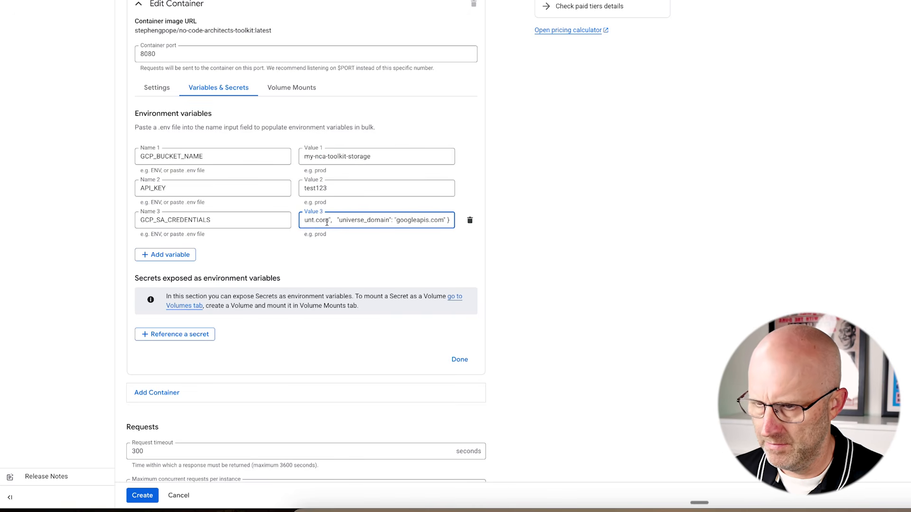
Step: Add a fourth environment variable named GUNICORN_WORKERS with the value 1
{"action": "left_click", "coordinate": [166, 255]}
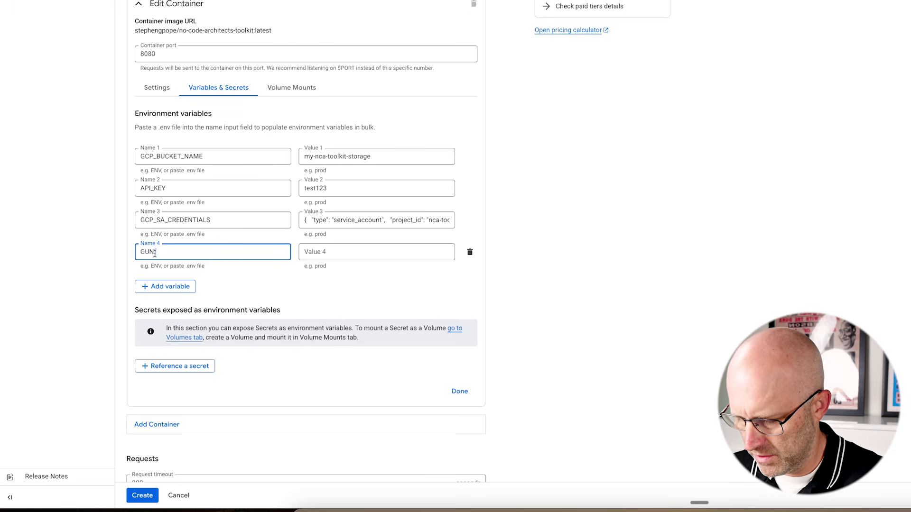
{"action": "type", "text": "GUNICORN_WORKERS"}
{"action": "left_click", "coordinate": [311, 251]}
{"action": "type", "text": "1"}
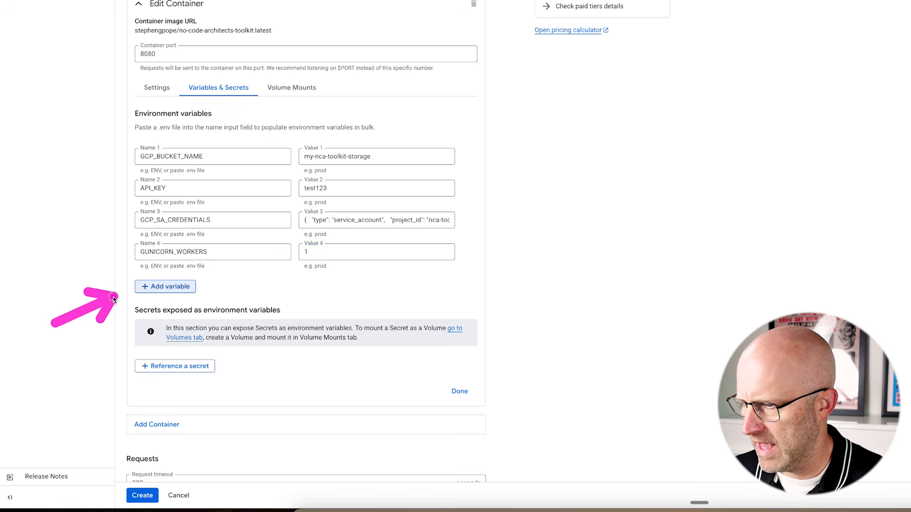
Step: Add a fifth environment variable named GCP_JOB_NAME with the value no-code-architects-toolkit
{"action": "left_click", "coordinate": [164, 287]}
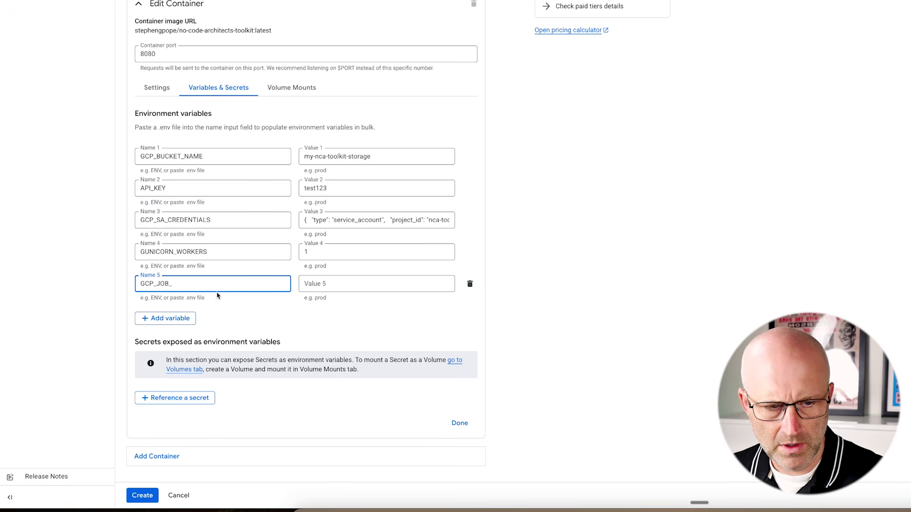
{"action": "left_click", "coordinate": [308, 284]}
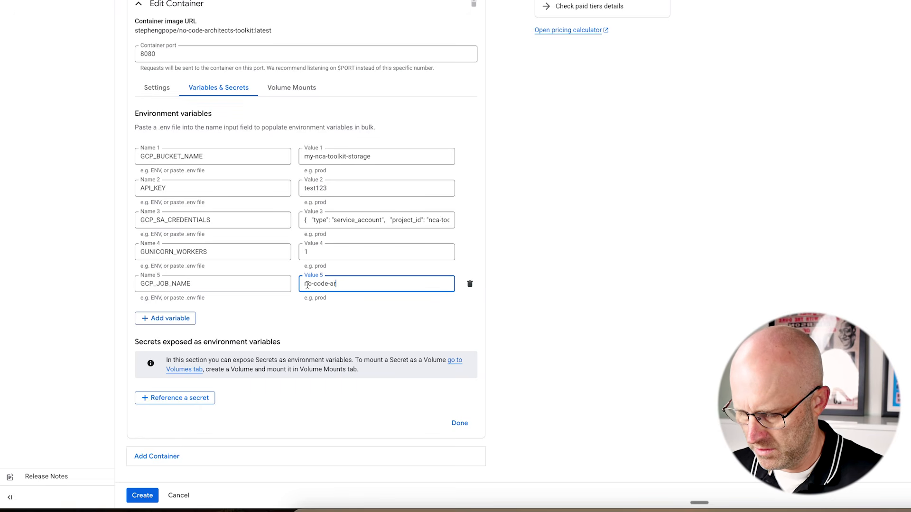
{"action": "type", "text": "no-code-architects-toolkit"}
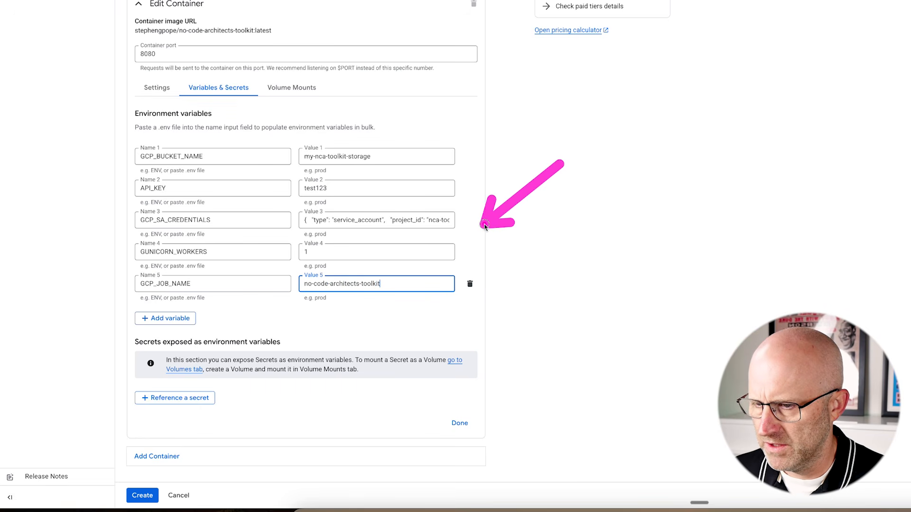
Step: Limit concurrent requests per instance to 1 and choose the Second generation execution environment
{"action": "scroll", "coordinate": [310, 306], "scroll_direction": "down", "scroll_amount": 8}
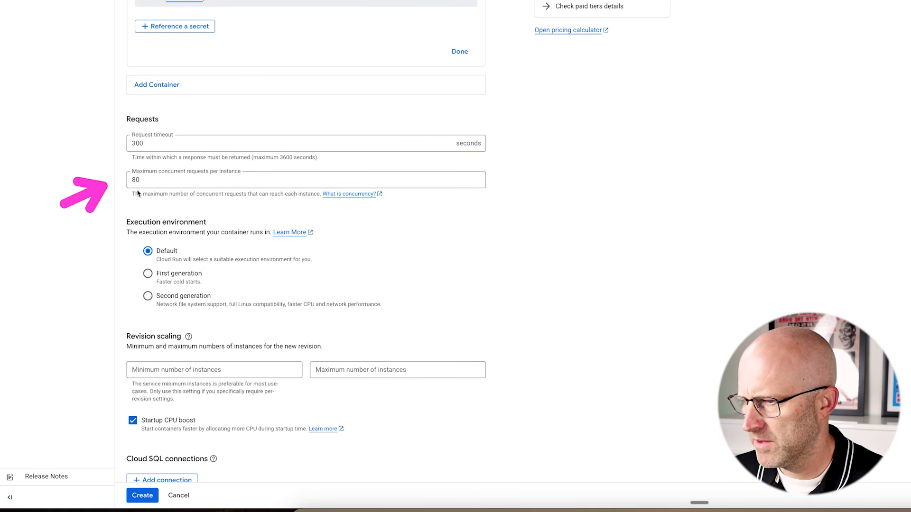
{"action": "left_click_drag", "start_coordinate": [151, 182], "coordinate": [122, 178]}
{"action": "type", "text": "1"}
{"action": "left_click", "coordinate": [83, 211]}
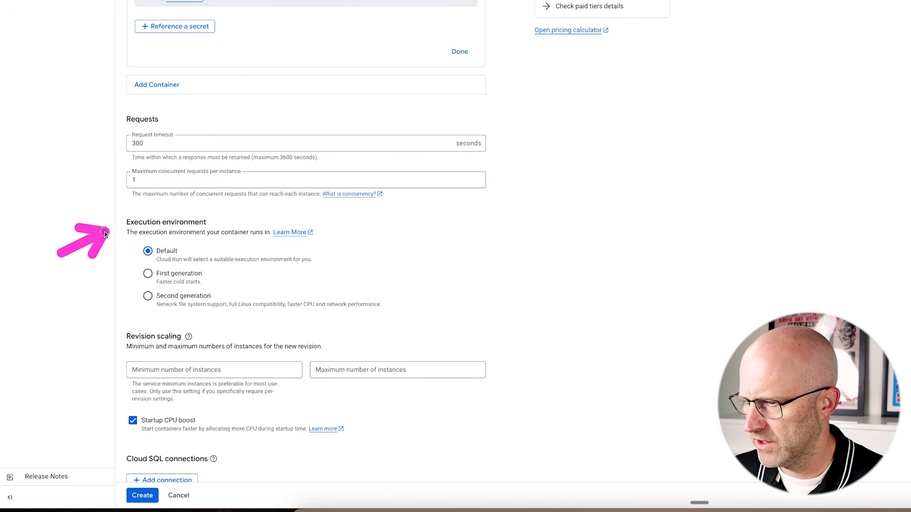
{"action": "left_click", "coordinate": [148, 297]}
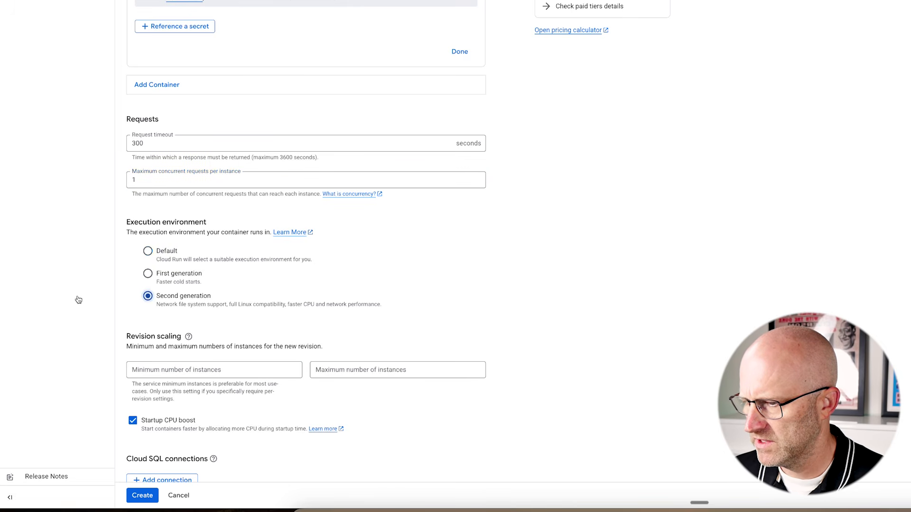
Step: Set revision scaling to a minimum of 0 and a maximum of 5 instances, and create the service
{"action": "scroll", "coordinate": [273, 334], "scroll_direction": "down", "scroll_amount": 1}
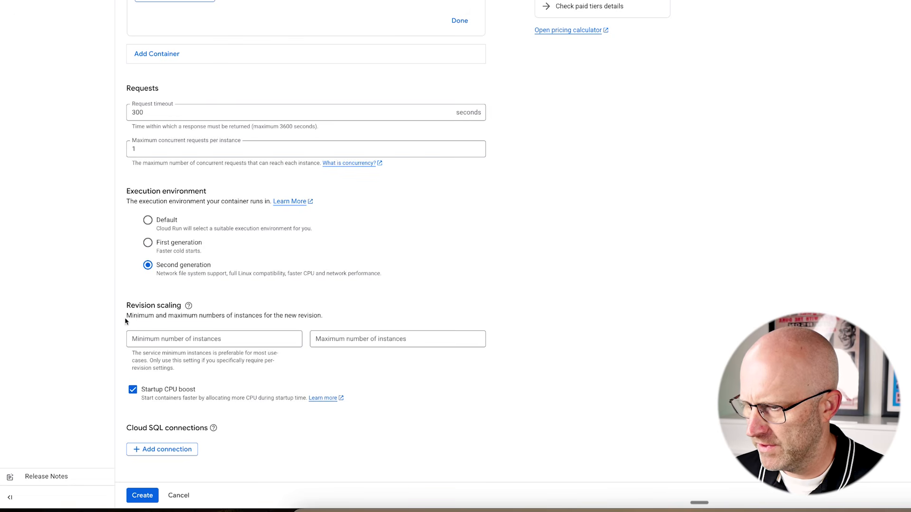
{"action": "left_click", "coordinate": [142, 344]}
{"action": "type", "text": "0"}
{"action": "left_click", "coordinate": [331, 339]}
{"action": "left_click", "coordinate": [107, 397]}
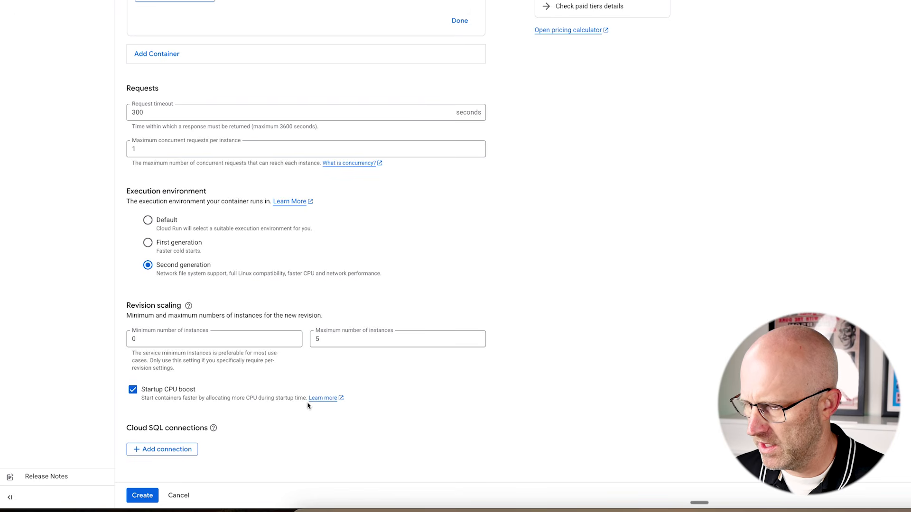
{"action": "left_click", "coordinate": [145, 500]}
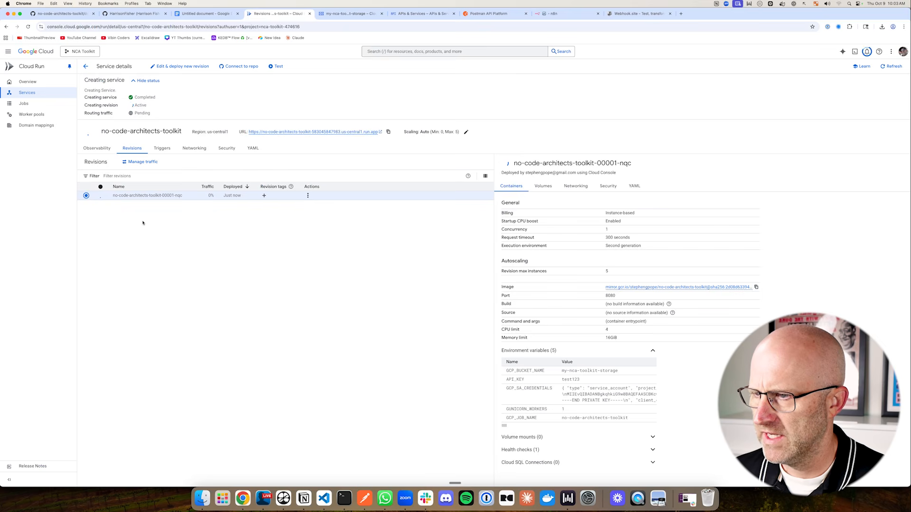
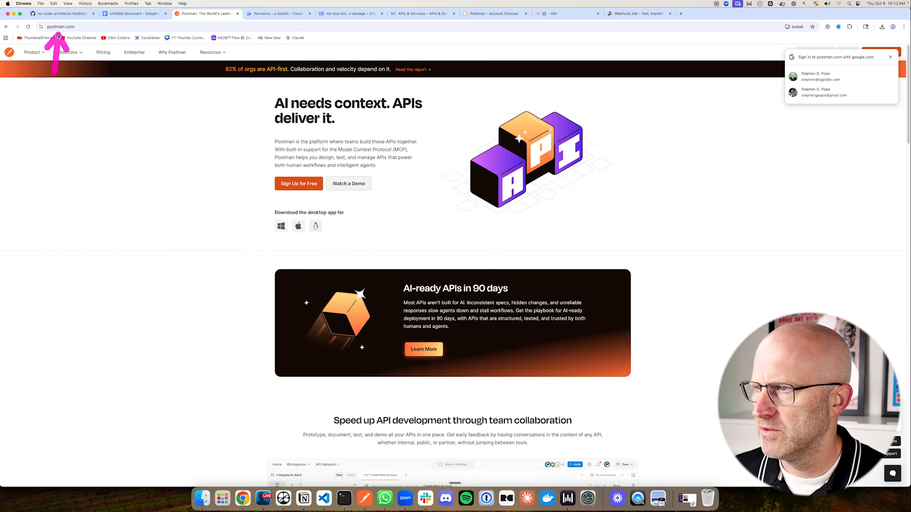
Step: Dismiss the Google sign-in prompt on postman.com and sign in to Postman with the SGP labs account
{"action": "left_click", "coordinate": [891, 57]}
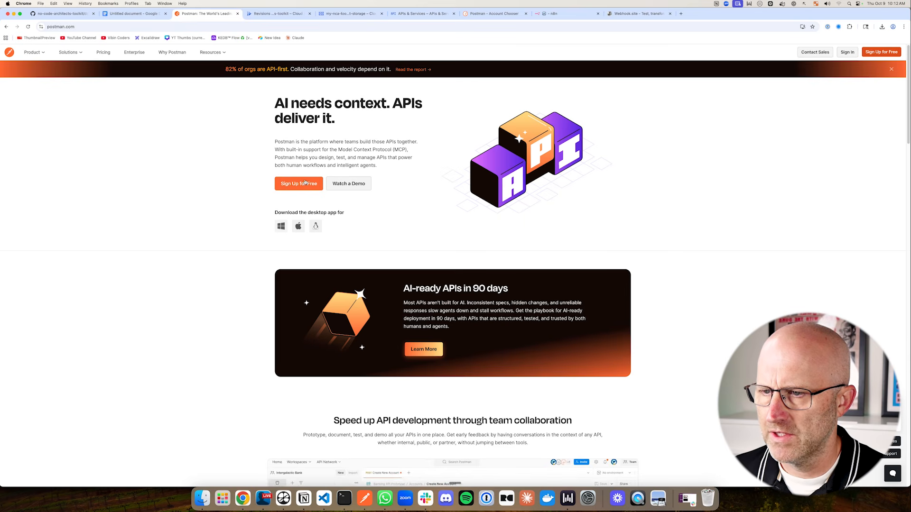
{"action": "left_click", "coordinate": [848, 53]}
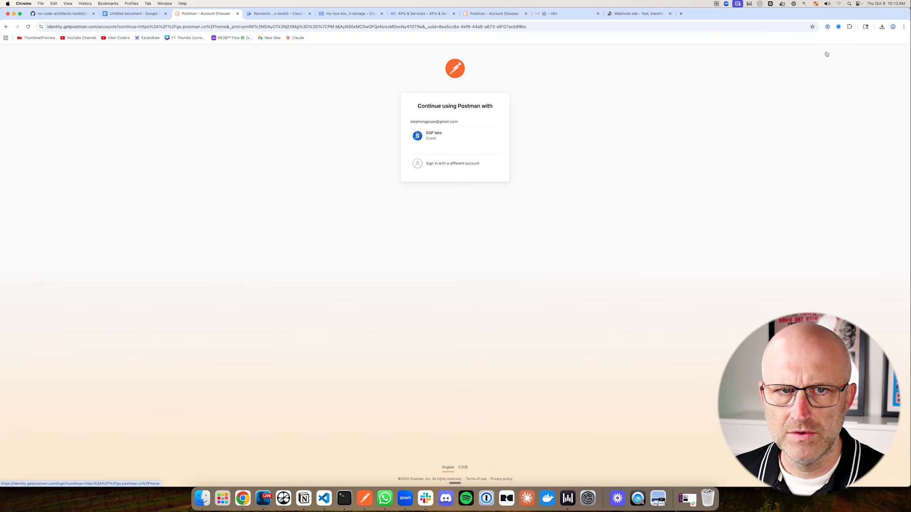
{"action": "left_click", "coordinate": [442, 133]}
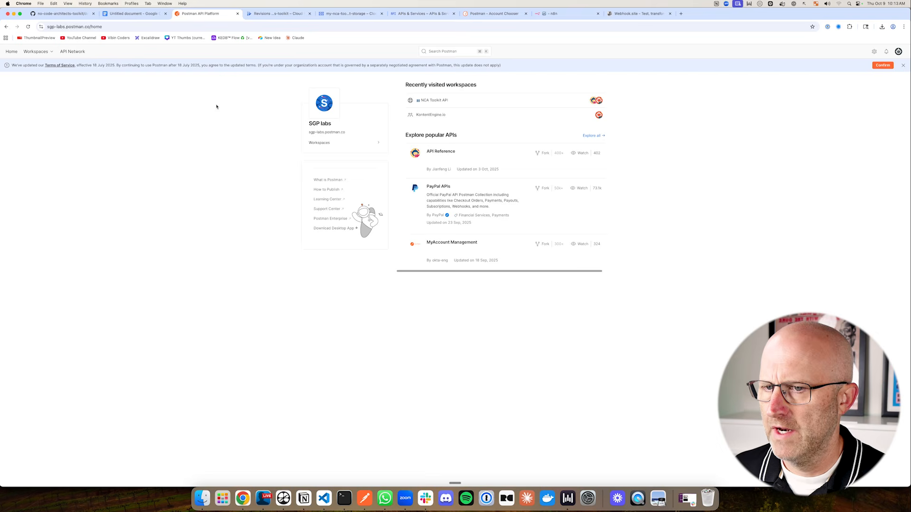
Step: Open the NCA Toolkit API Postman workspace from the link under the Postman heading in the Google Docs document
{"action": "left_click", "coordinate": [133, 13]}
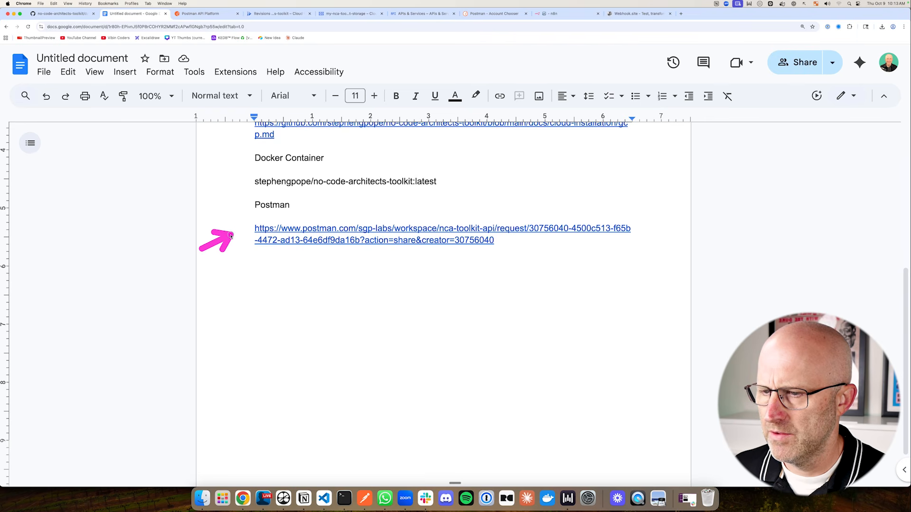
{"action": "left_click", "coordinate": [321, 228]}
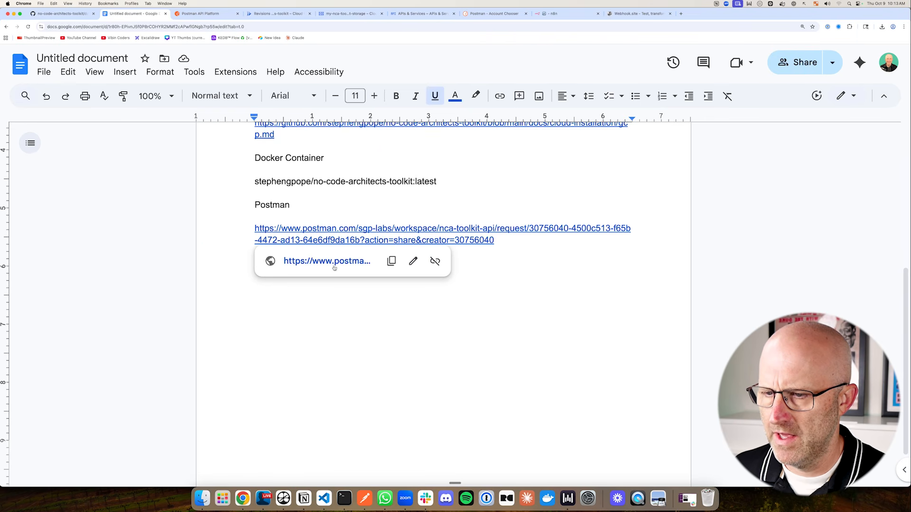
{"action": "left_click", "coordinate": [333, 262]}
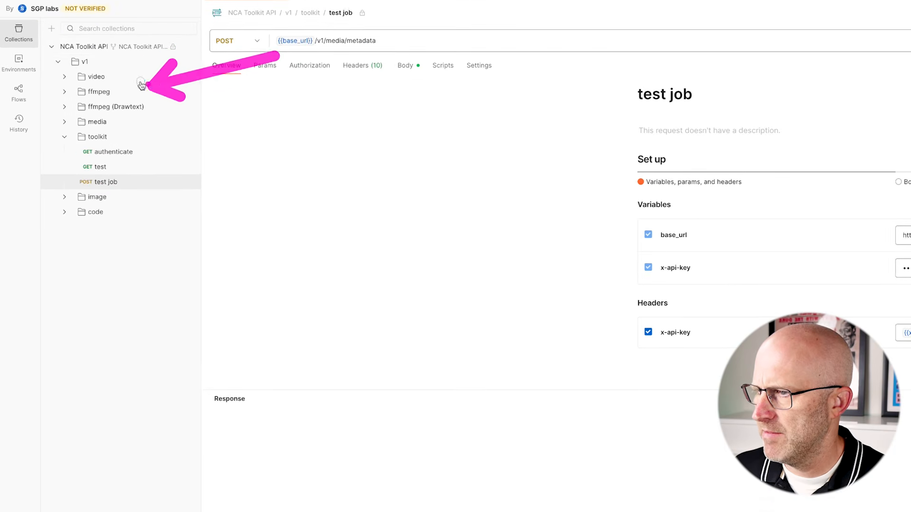
Step: Look through the requests in the video and ffmpeg folders of the NCA Toolkit API collection
{"action": "left_click", "coordinate": [56, 88]}
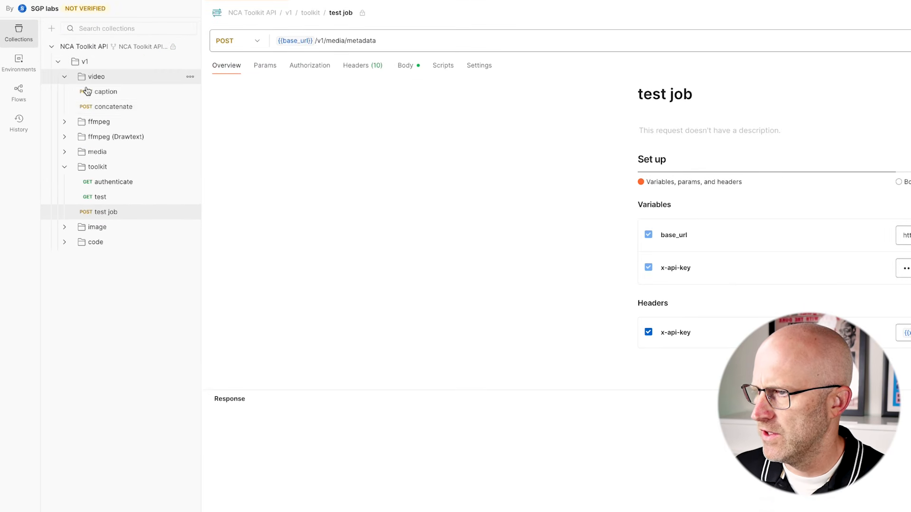
{"action": "left_click", "coordinate": [64, 122]}
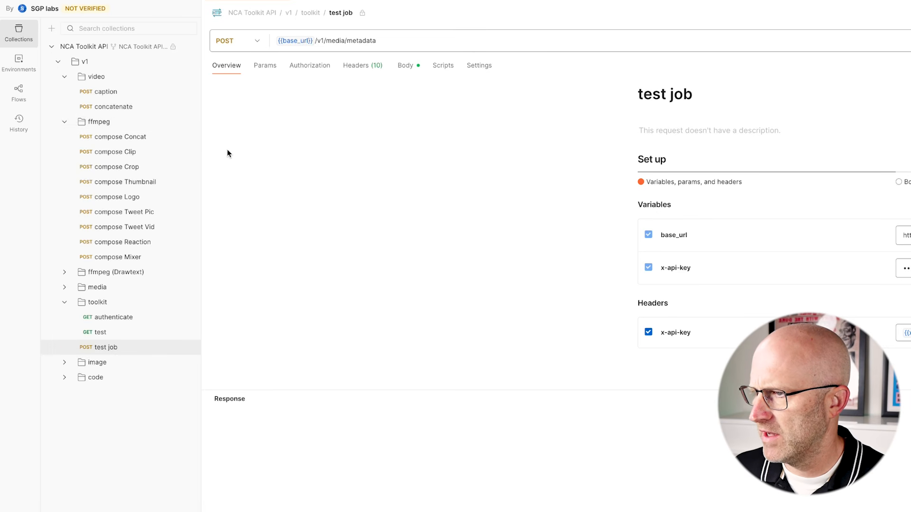
{"action": "left_click", "coordinate": [64, 122]}
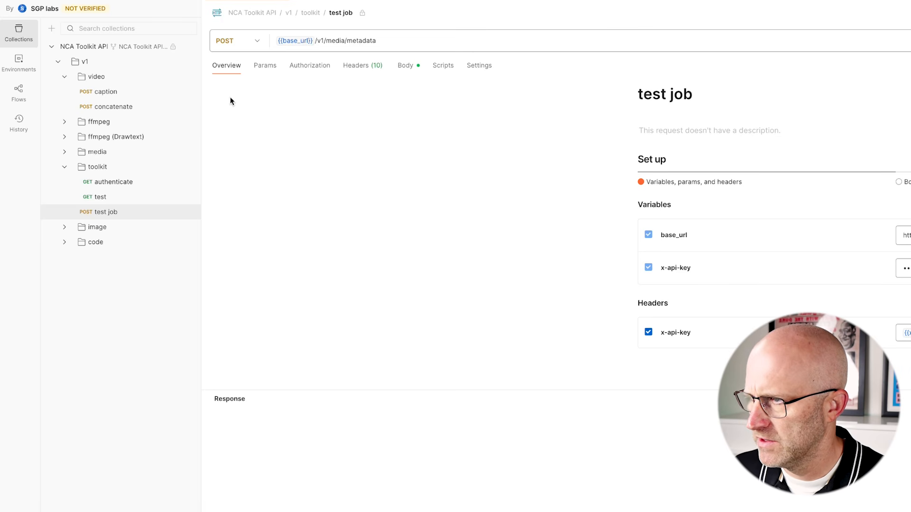
{"action": "left_click", "coordinate": [64, 123]}
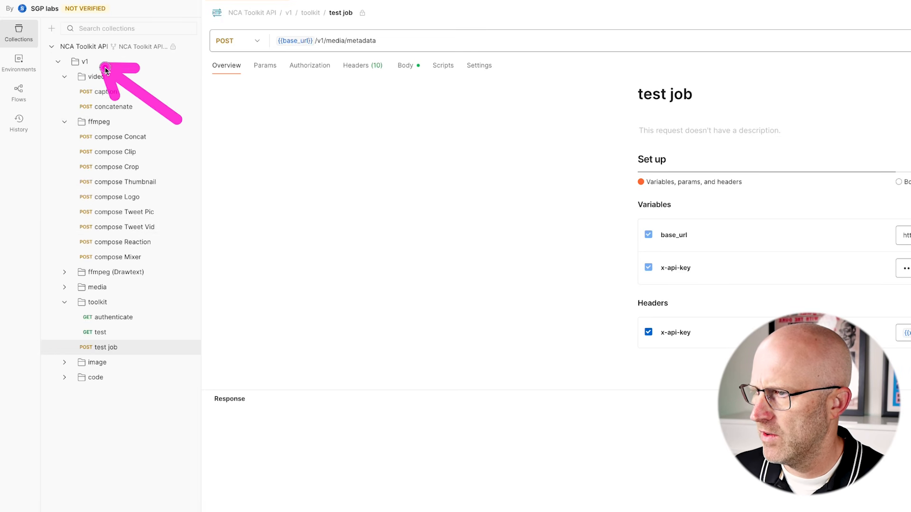
Step: Try to fork the NCA Toolkit API collection from the SGP labs team account, and switch to the individual account
{"action": "left_click", "coordinate": [90, 50]}
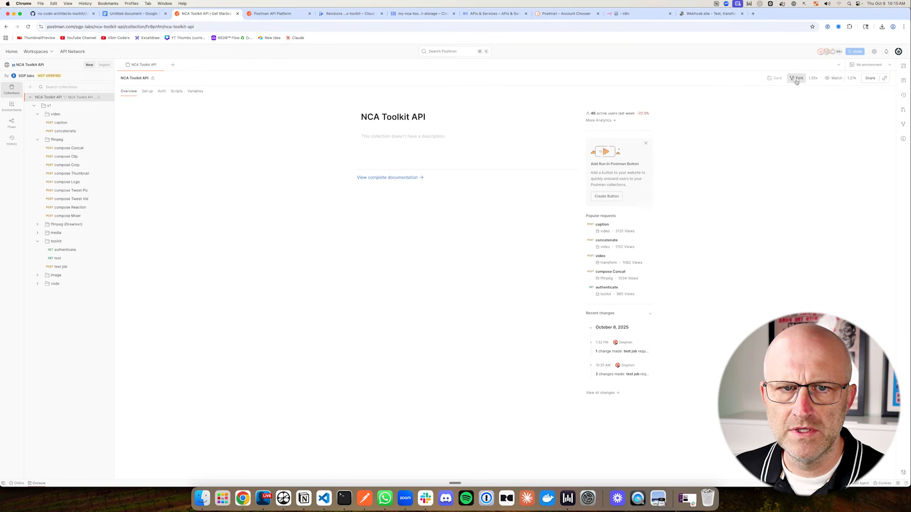
{"action": "left_click", "coordinate": [797, 78]}
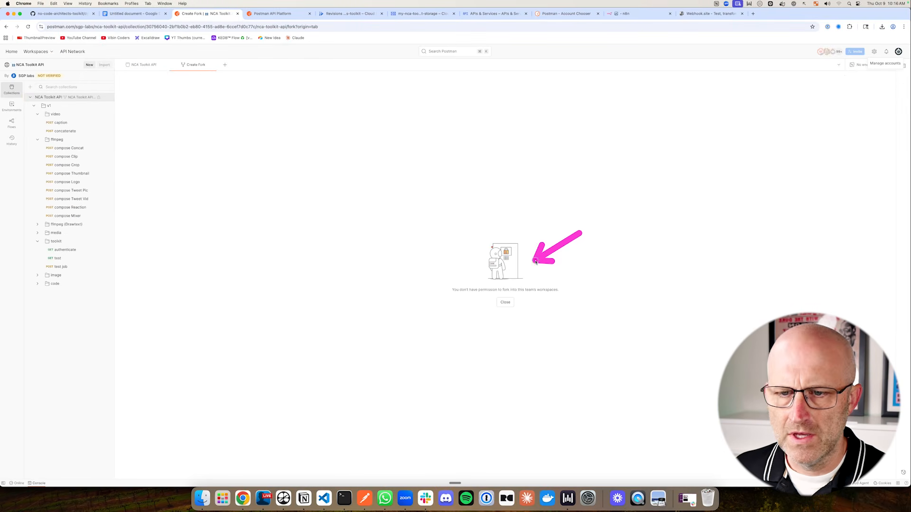
{"action": "left_click", "coordinate": [898, 53]}
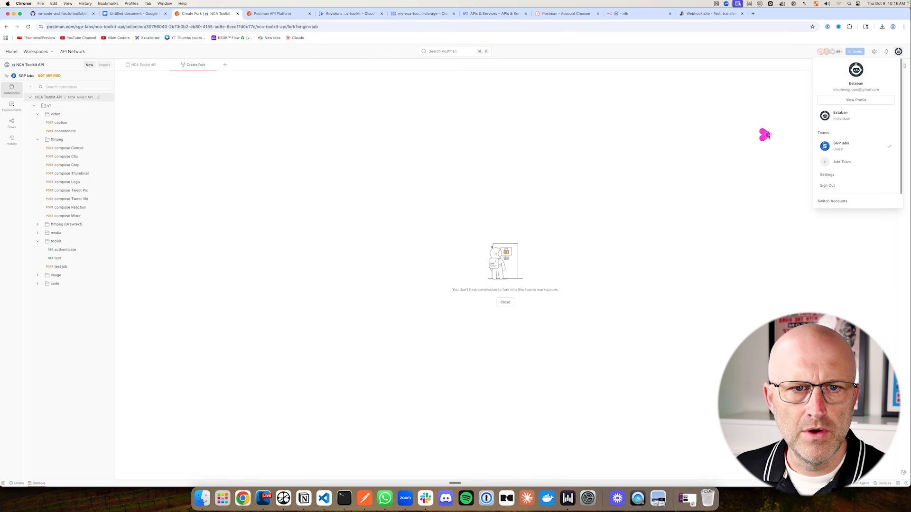
{"action": "left_click", "coordinate": [841, 117]}
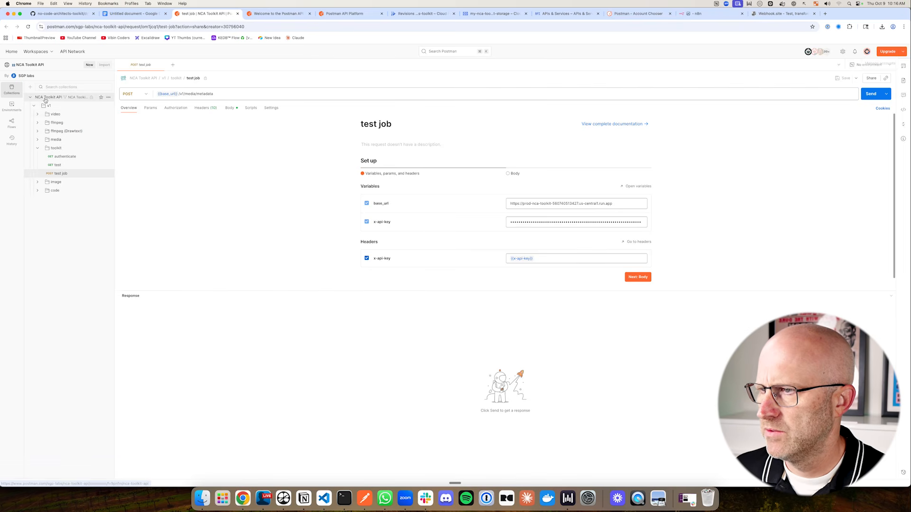
Step: Fork the NCA Toolkit API collection into My Workspace with the fork label "My NCA Toolkit Fork"
{"action": "left_click", "coordinate": [788, 79]}
{"action": "type", "text": "My "}
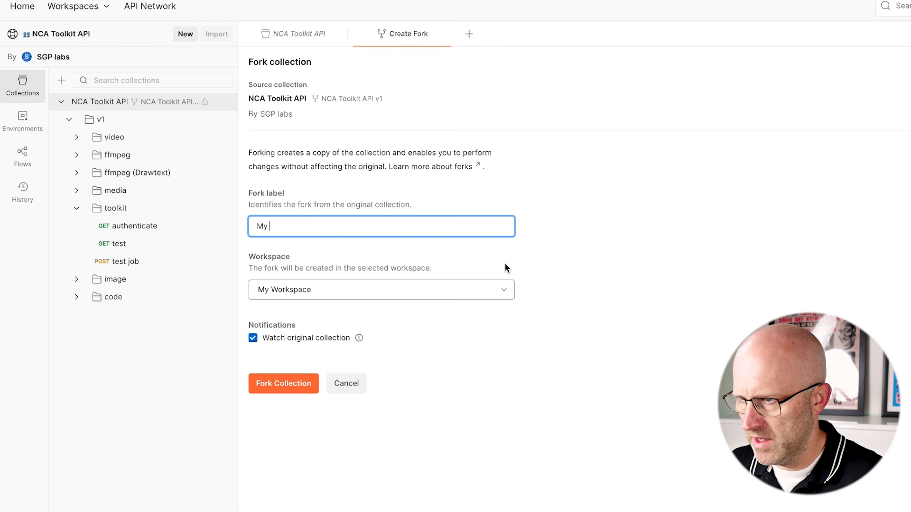
{"action": "type", "text": "NCA Toolki"}
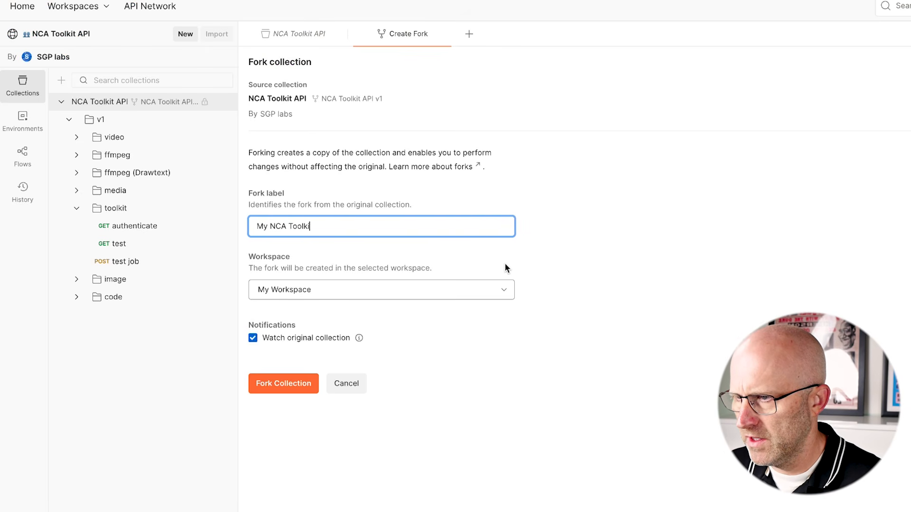
{"action": "type", "text": "t Fork"}
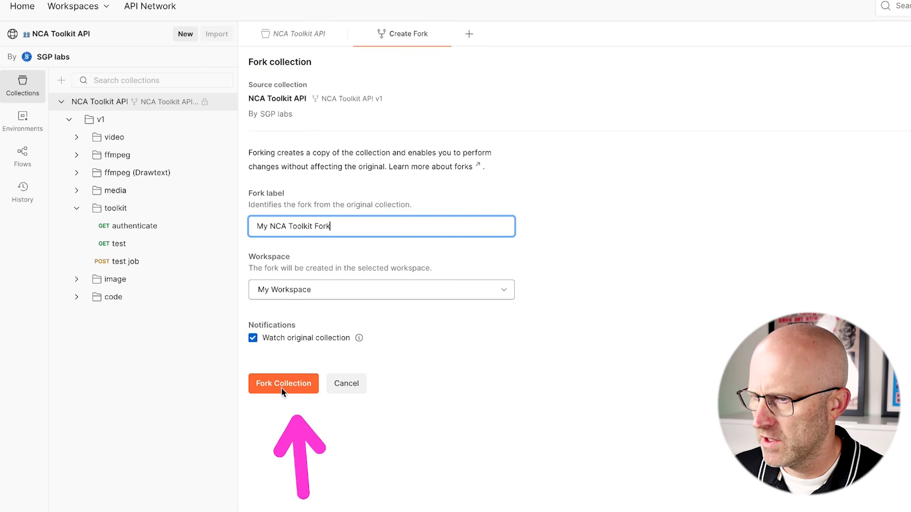
{"action": "left_click", "coordinate": [283, 386]}
Step: Look through the v1 folders of the forked NCA Toolkit API collection and open the authenticate request in the toolkit folder
{"action": "left_click", "coordinate": [58, 135]}
{"action": "left_click", "coordinate": [66, 149]}
{"action": "left_click", "coordinate": [65, 194]}
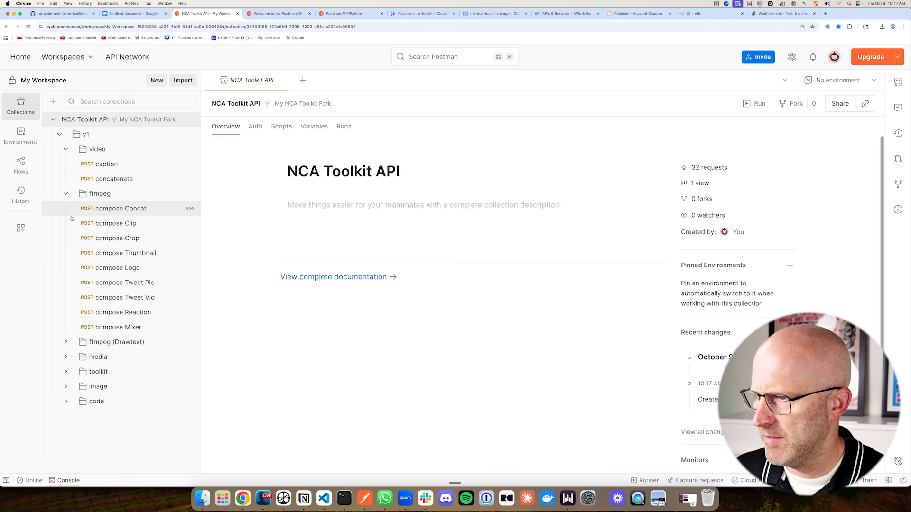
{"action": "left_click", "coordinate": [66, 194]}
{"action": "left_click", "coordinate": [65, 225]}
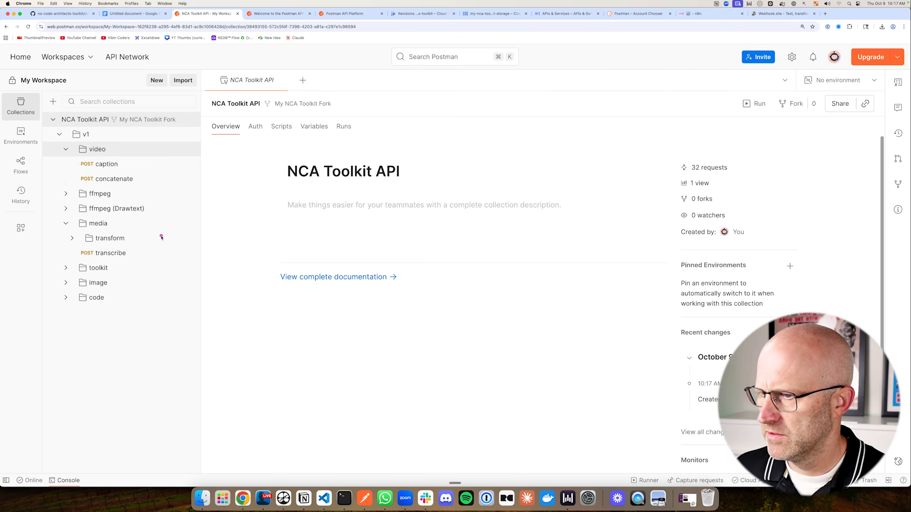
{"action": "left_click", "coordinate": [119, 282]}
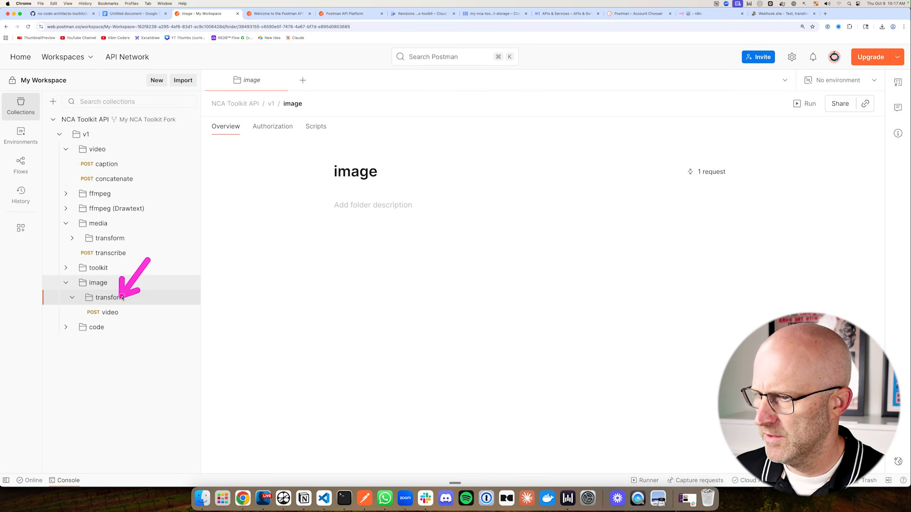
{"action": "left_click_drag", "start_coordinate": [161, 234], "coordinate": [113, 266]}
{"action": "left_click", "coordinate": [78, 270]}
{"action": "mouse_move", "coordinate": [164, 247]}
{"action": "left_mouse_down"}
{"action": "mouse_move", "coordinate": [128, 263]}
{"action": "mouse_move", "coordinate": [123, 284]}
{"action": "mouse_move", "coordinate": [136, 263]}
{"action": "mouse_move", "coordinate": [133, 269]}
{"action": "left_mouse_up"}
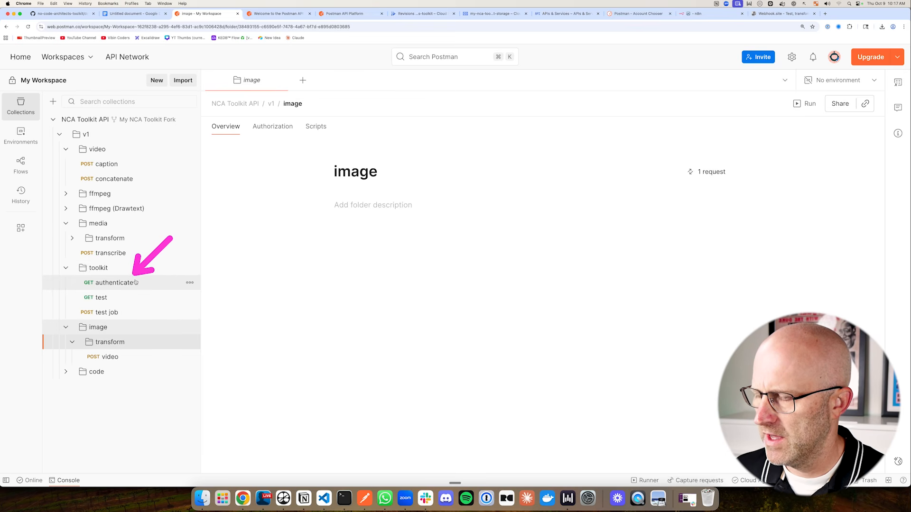
{"action": "left_click", "coordinate": [113, 284]}
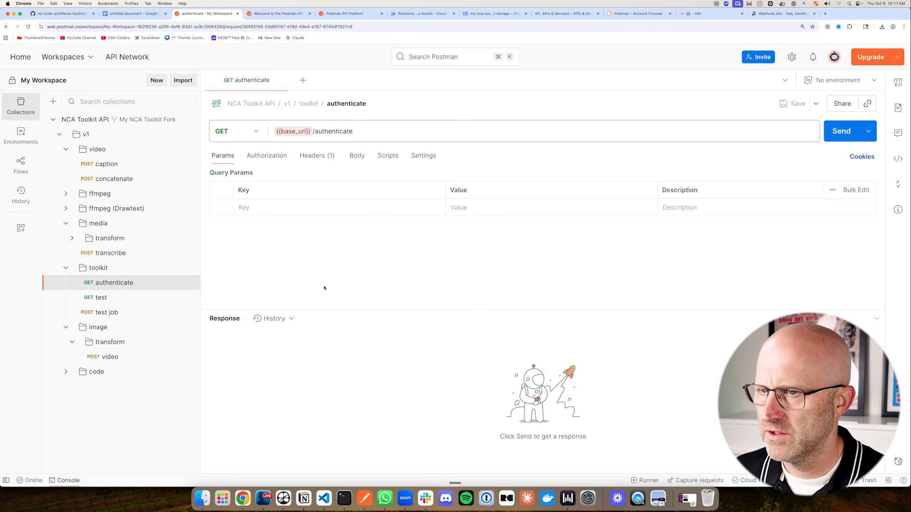
{"action": "mouse_move", "coordinate": [295, 193]}
{"action": "left_mouse_down"}
{"action": "mouse_move", "coordinate": [284, 146]}
{"action": "mouse_move", "coordinate": [295, 144]}
{"action": "left_mouse_up"}
Step: Create a new environment named "Google Cloud"
{"action": "left_click_drag", "start_coordinate": [784, 123], "coordinate": [815, 91]}
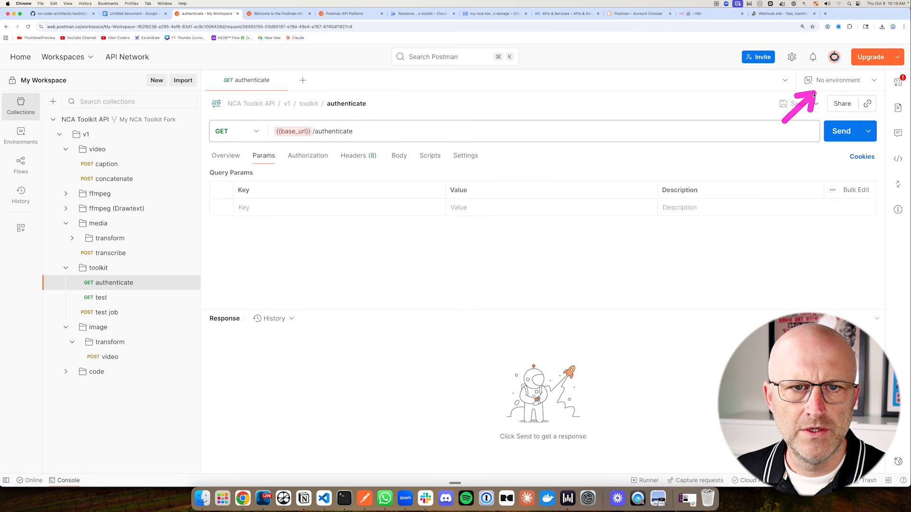
{"action": "left_click", "coordinate": [841, 80]}
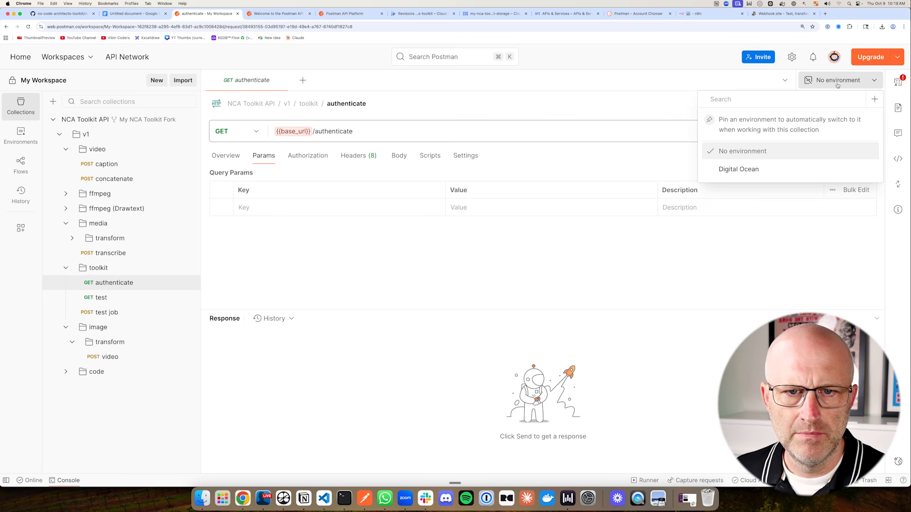
{"action": "left_click_drag", "start_coordinate": [855, 127], "coordinate": [867, 108]}
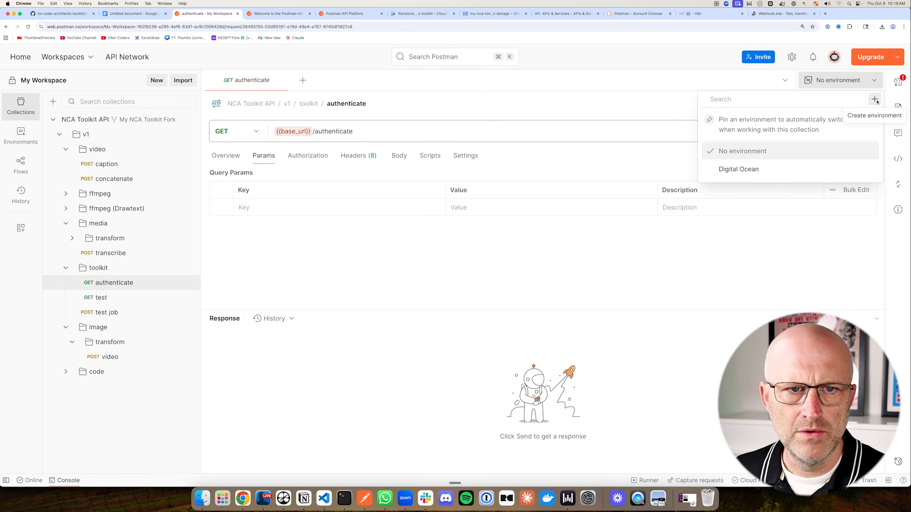
{"action": "left_click", "coordinate": [875, 100]}
{"action": "type", "text": "Google Cloud"}
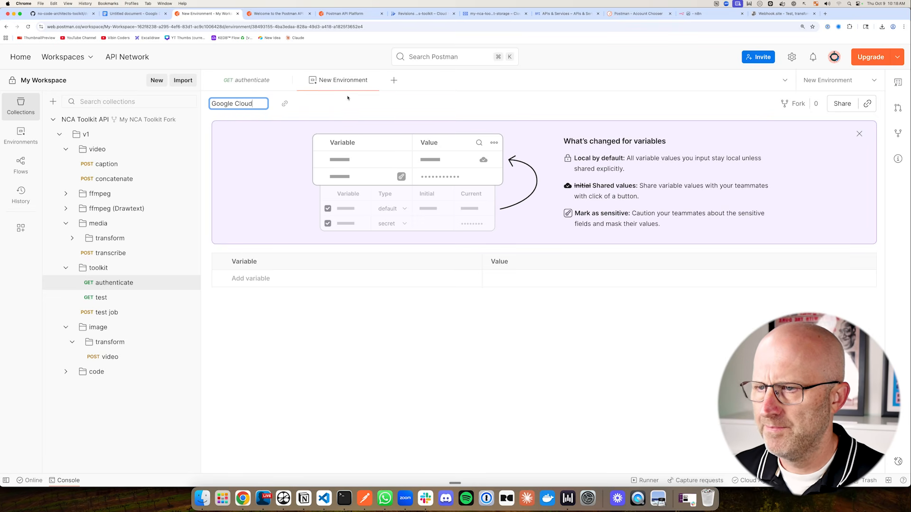
Step: Add a base_url variable to the Google Cloud environment, using the service URL copied from the no-code-architects-toolkit service in Cloud Run
{"action": "left_click_drag", "start_coordinate": [248, 328], "coordinate": [250, 294]}
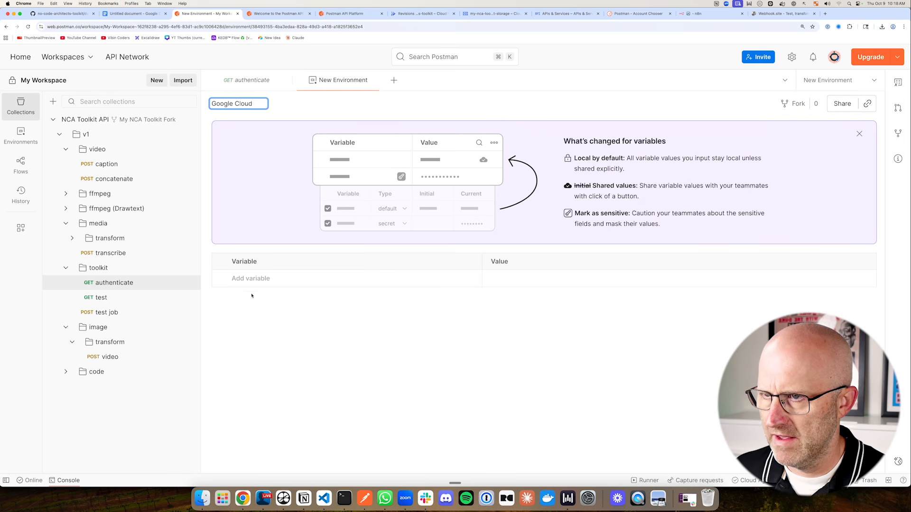
{"action": "left_click", "coordinate": [250, 282]}
{"action": "type", "text": "base_"}
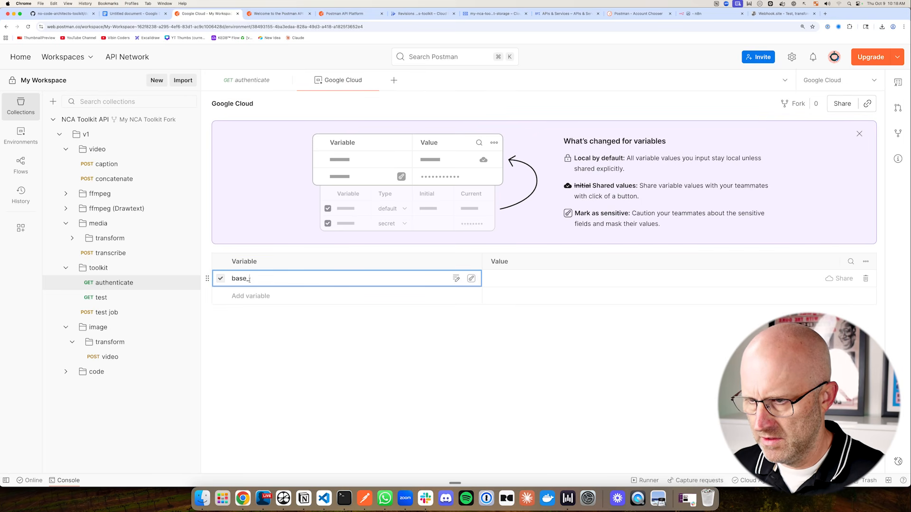
{"action": "type", "text": "url"}
{"action": "left_click", "coordinate": [419, 13]}
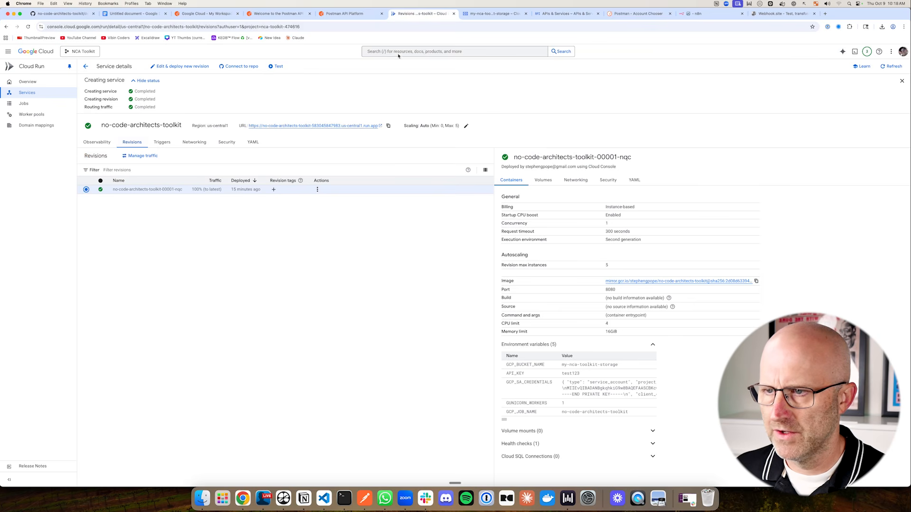
{"action": "left_click", "coordinate": [388, 126]}
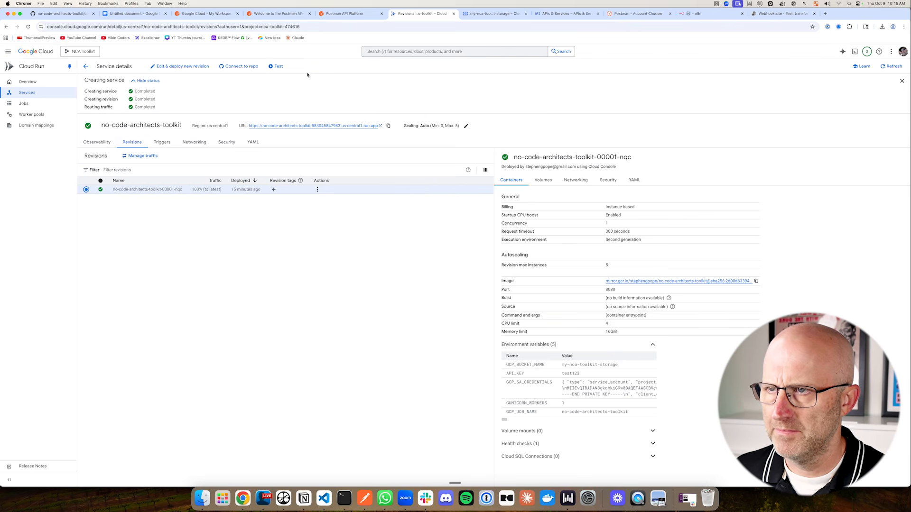
{"action": "key", "text": "super+3"}
{"action": "left_click", "coordinate": [500, 279]}
{"action": "key", "text": "super+v"}
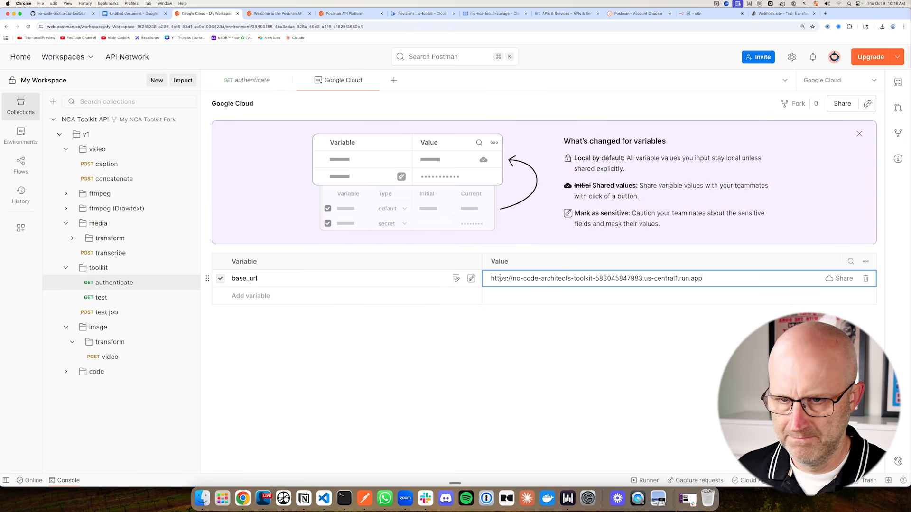
Step: Add an x-api-key variable holding the API key set on the Cloud Run service, and dismiss the notice about variable changes
{"action": "left_click", "coordinate": [261, 296]}
{"action": "type", "text": "x-api-key"}
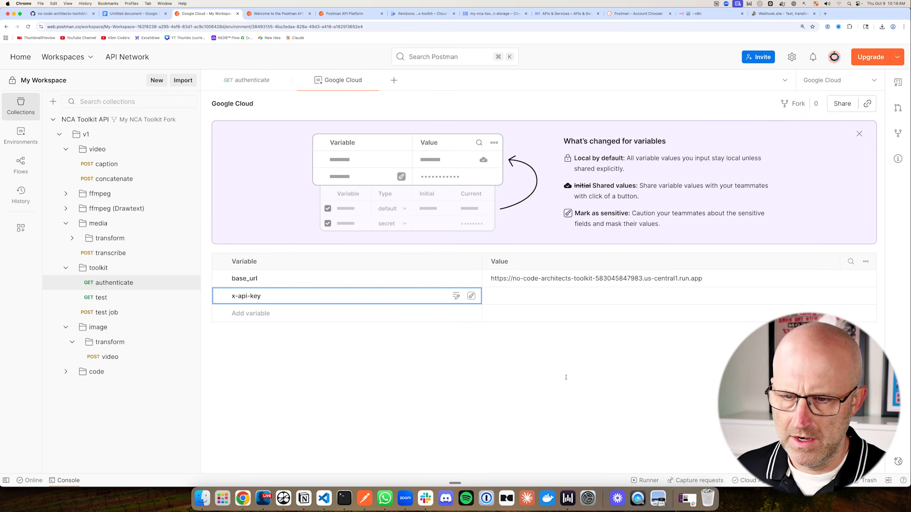
{"action": "left_click", "coordinate": [498, 293]}
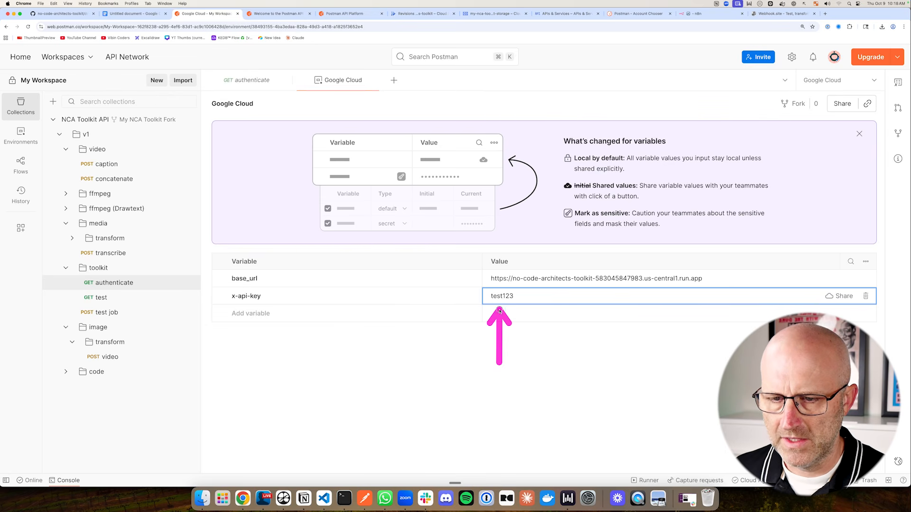
{"action": "left_click", "coordinate": [424, 14]}
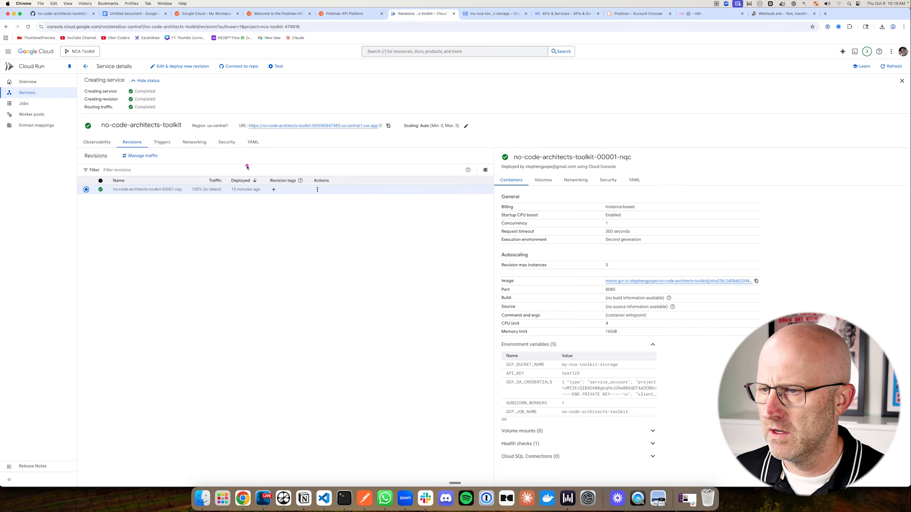
{"action": "left_click", "coordinate": [206, 14]}
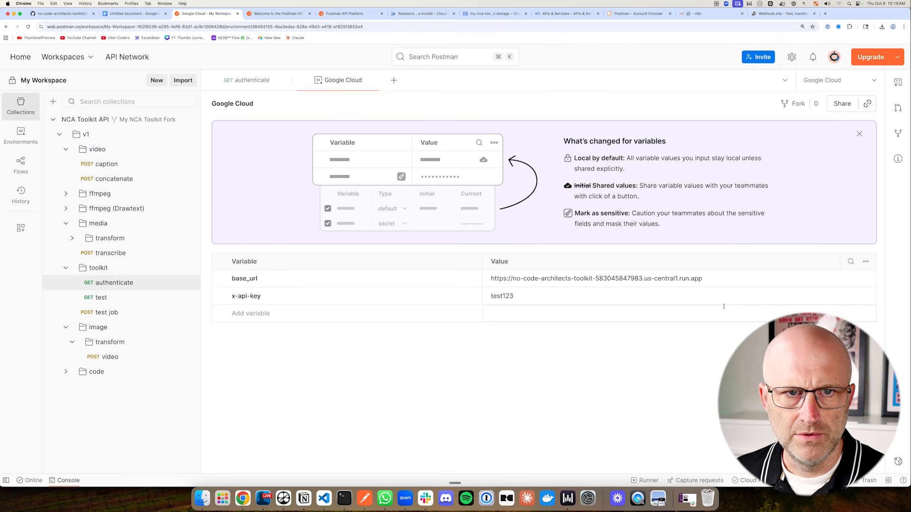
{"action": "left_click", "coordinate": [859, 133]}
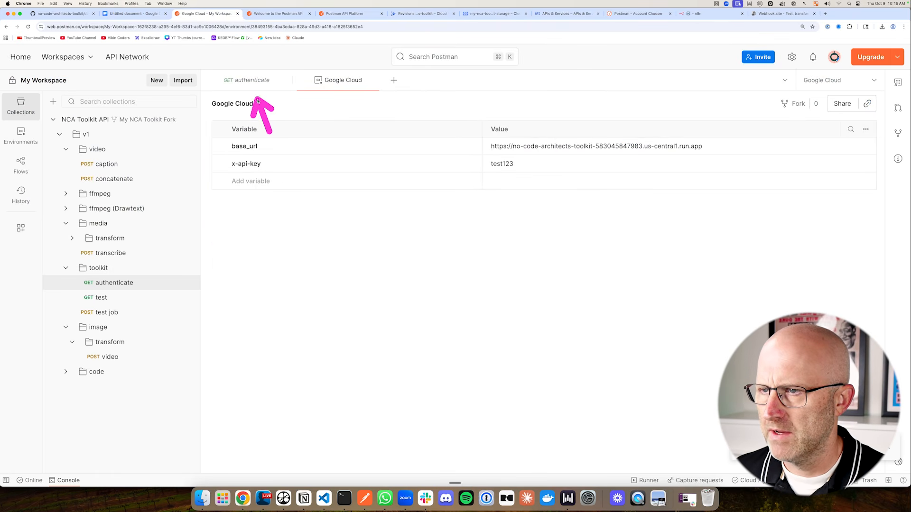
Step: Send the authenticate request with the Google Cloud environment and check the response message
{"action": "left_click", "coordinate": [244, 80]}
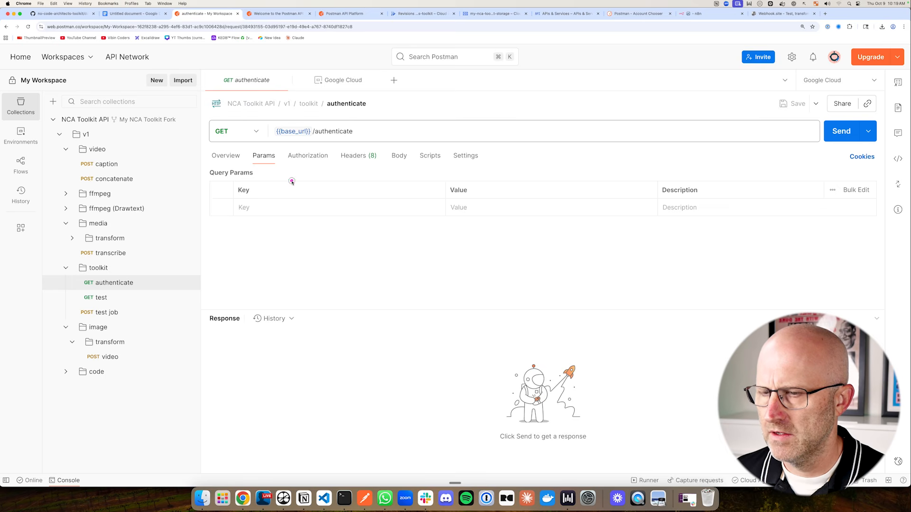
{"action": "left_click_drag", "start_coordinate": [291, 181], "coordinate": [300, 145]}
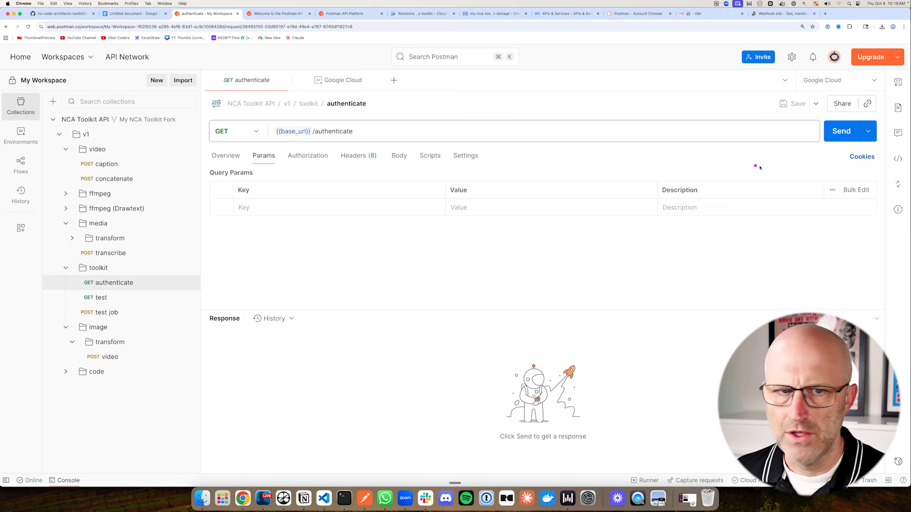
{"action": "left_click_drag", "start_coordinate": [783, 170], "coordinate": [823, 141]}
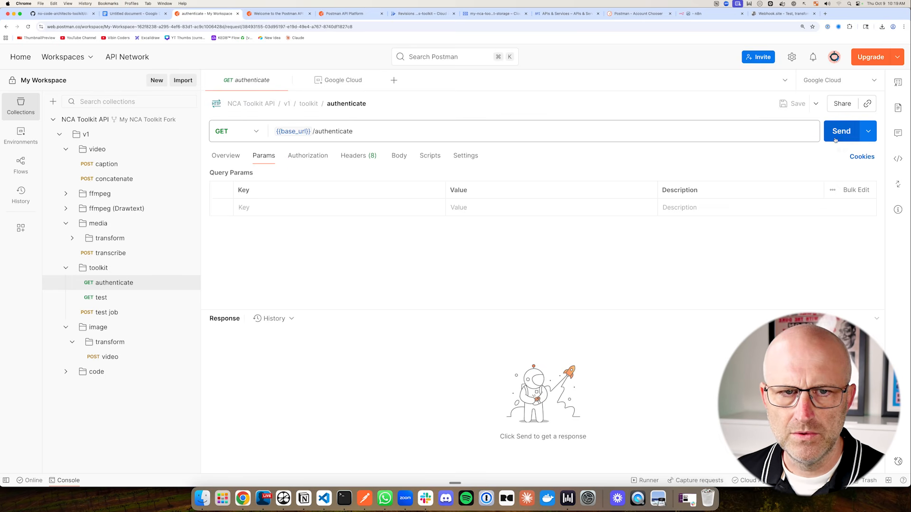
{"action": "left_click", "coordinate": [838, 135]}
{"action": "left_click_drag", "start_coordinate": [381, 299], "coordinate": [339, 330]}
{"action": "left_click_drag", "start_coordinate": [395, 301], "coordinate": [339, 332]}
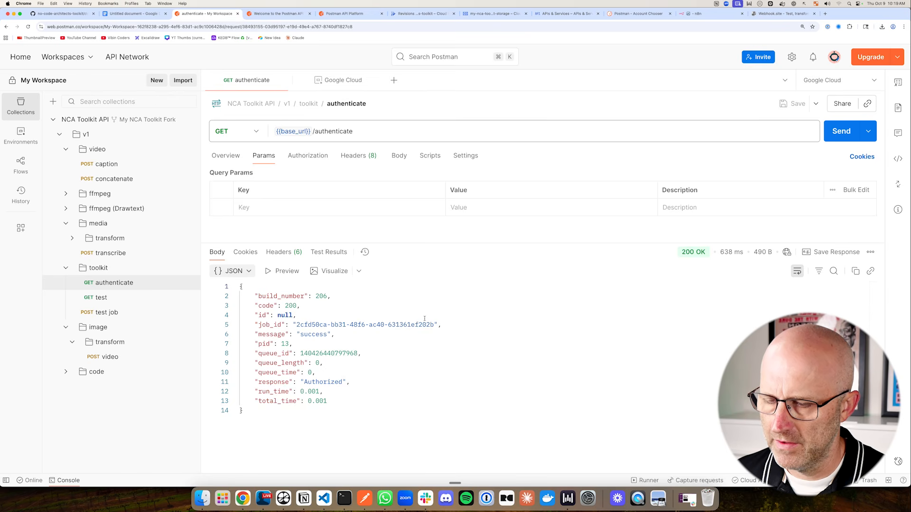
Step: Open and send the toolkit folder's test request, and check the storage link in its response
{"action": "left_click_drag", "start_coordinate": [197, 233], "coordinate": [146, 282]}
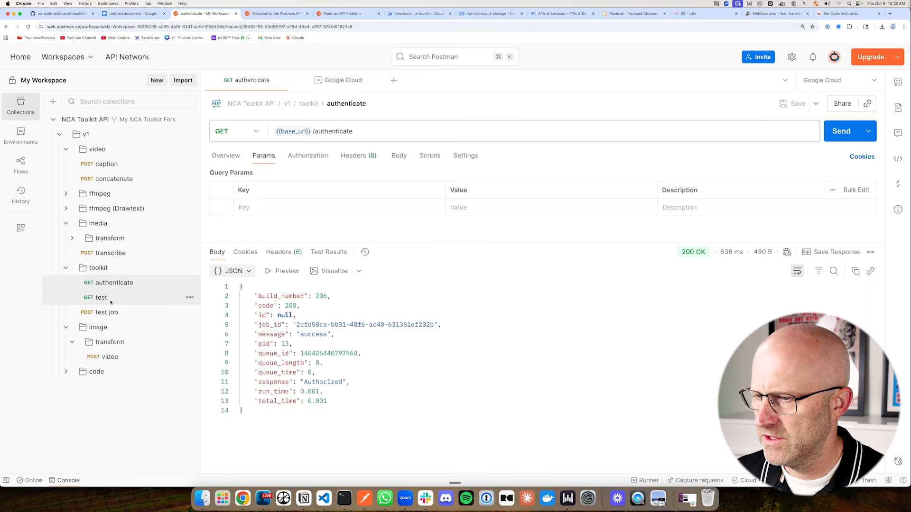
{"action": "left_click_drag", "start_coordinate": [44, 312], "coordinate": [65, 299]}
{"action": "left_click", "coordinate": [101, 297]}
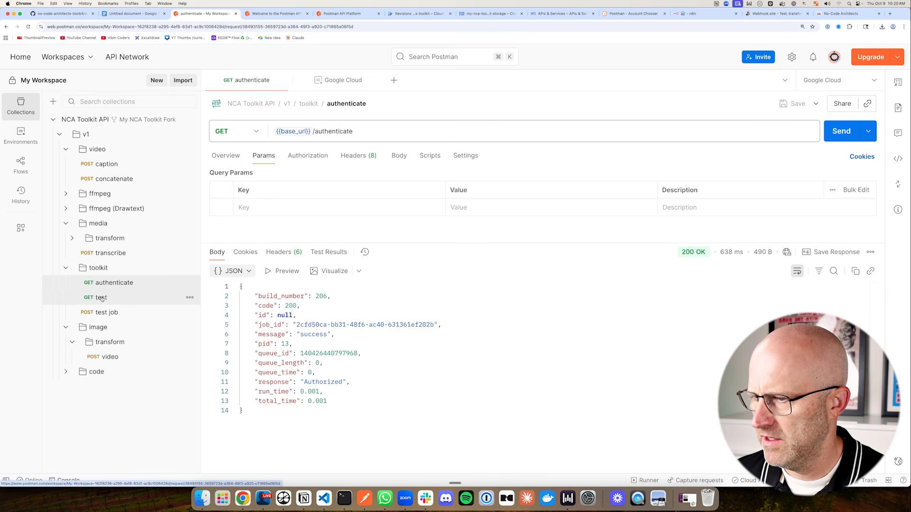
{"action": "left_click_drag", "start_coordinate": [757, 168], "coordinate": [812, 136]}
{"action": "left_click", "coordinate": [839, 132]}
{"action": "left_click_drag", "start_coordinate": [407, 310], "coordinate": [345, 345]}
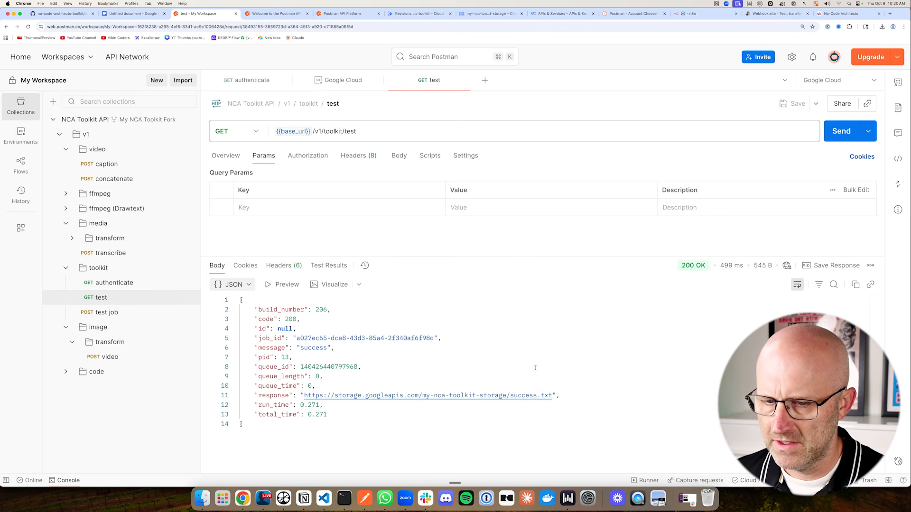
{"action": "left_click_drag", "start_coordinate": [512, 345], "coordinate": [493, 380]}
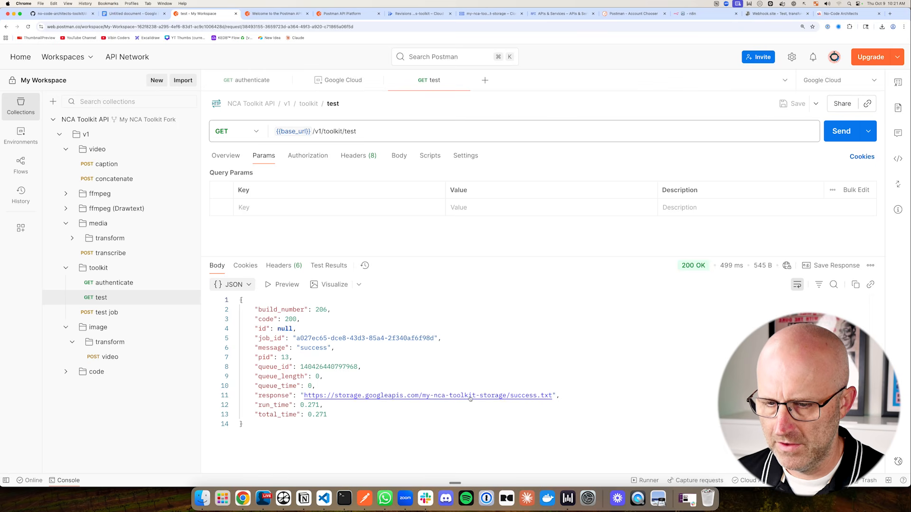
Step: Open the success.txt link from the test response in a new browser tab and read the file's message
{"action": "left_click", "coordinate": [471, 395], "text": "super"}
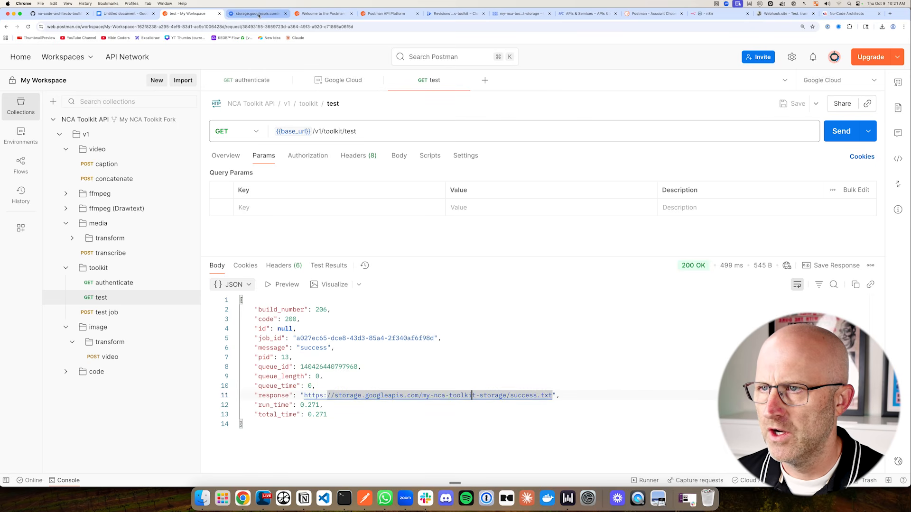
{"action": "left_click", "coordinate": [258, 13]}
{"action": "left_click_drag", "start_coordinate": [50, 102], "coordinate": [84, 57]}
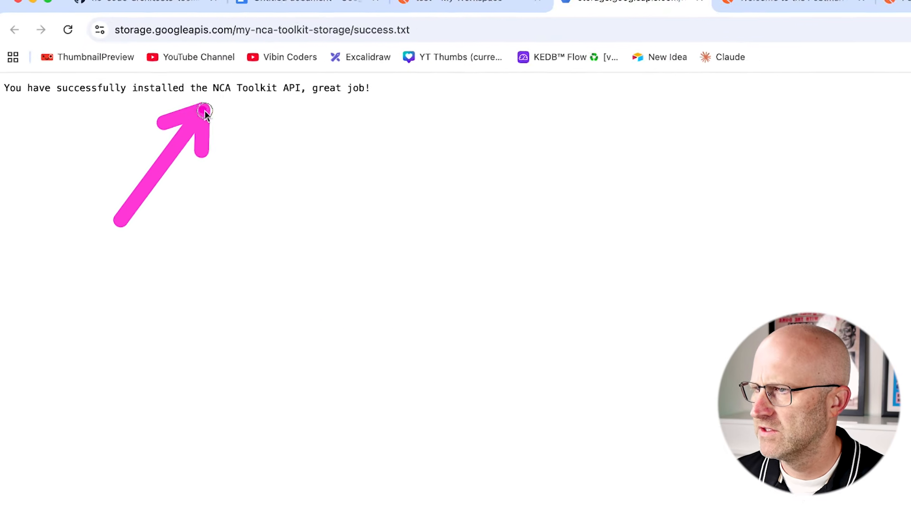
{"action": "left_click_drag", "start_coordinate": [205, 111], "coordinate": [240, 123]}
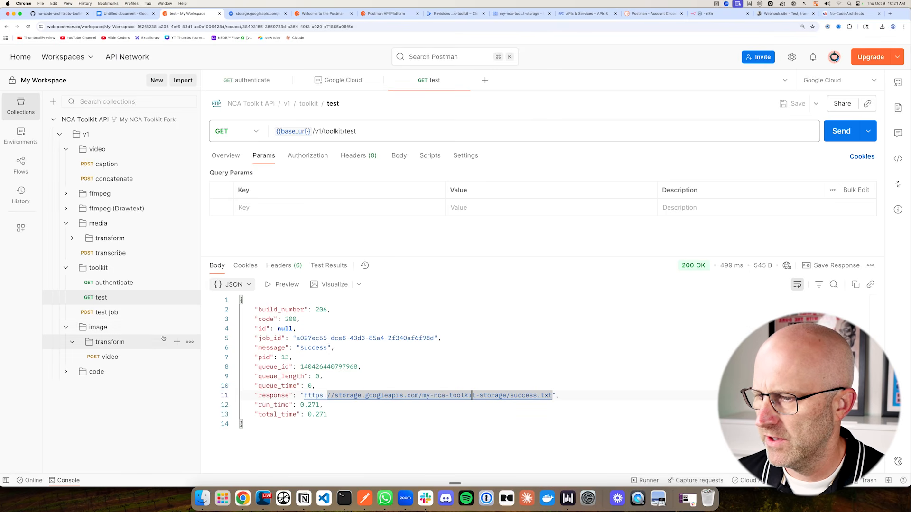
{"action": "left_click_drag", "start_coordinate": [168, 351], "coordinate": [133, 318]}
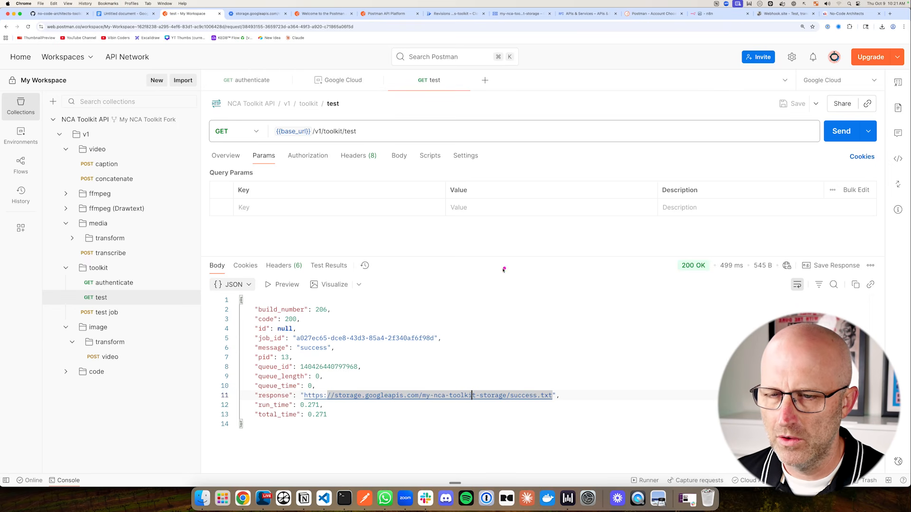
{"action": "mouse_move", "coordinate": [501, 267]}
{"action": "left_mouse_down"}
{"action": "mouse_move", "coordinate": [517, 281]}
{"action": "mouse_move", "coordinate": [516, 304]}
{"action": "left_mouse_up"}
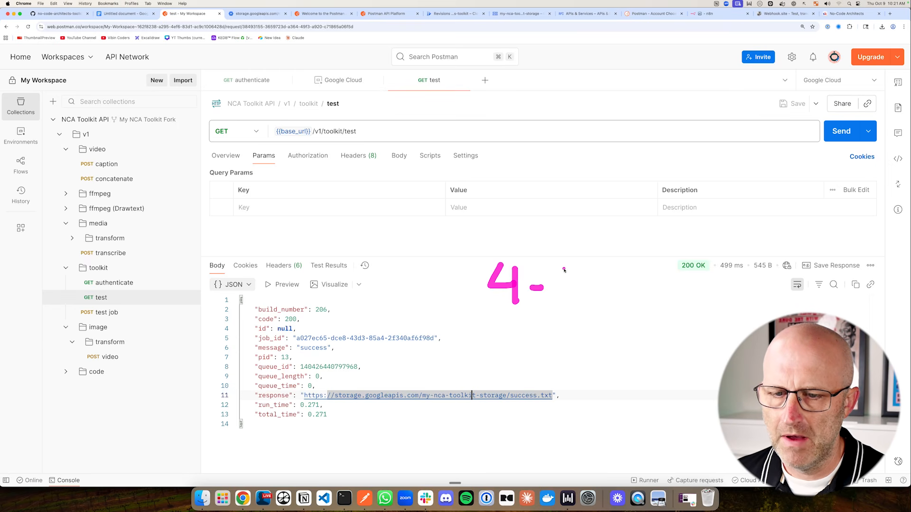
{"action": "left_click_drag", "start_coordinate": [564, 269], "coordinate": [558, 296]}
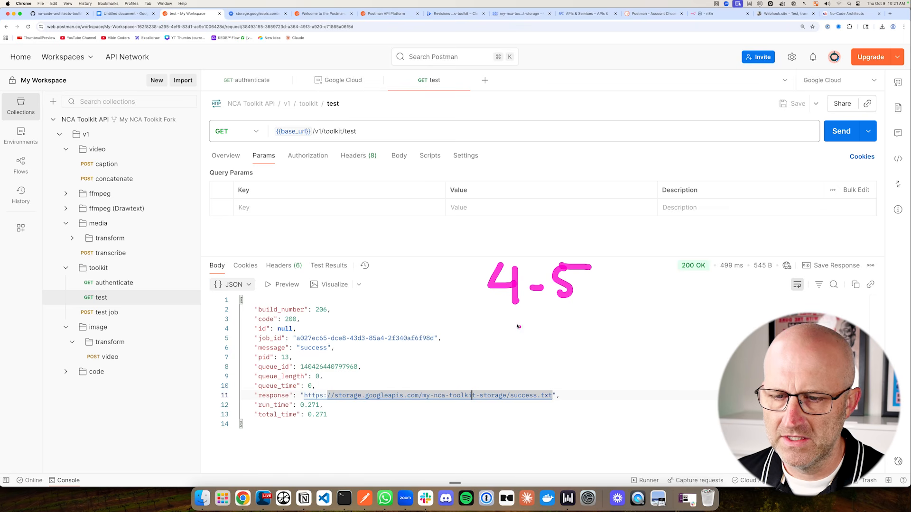
{"action": "mouse_move", "coordinate": [458, 255]}
{"action": "left_mouse_down"}
{"action": "mouse_move", "coordinate": [608, 314]}
{"action": "mouse_move", "coordinate": [445, 255]}
{"action": "left_mouse_up"}
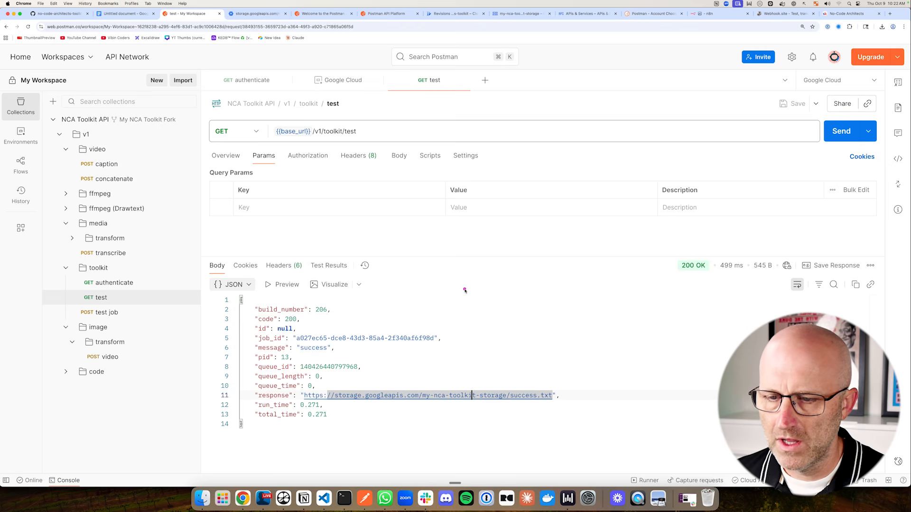
{"action": "mouse_move", "coordinate": [472, 284]}
{"action": "left_mouse_down"}
{"action": "mouse_move", "coordinate": [463, 319]}
{"action": "mouse_move", "coordinate": [509, 290]}
{"action": "mouse_move", "coordinate": [546, 308]}
{"action": "left_mouse_up"}
{"action": "mouse_move", "coordinate": [584, 284]}
{"action": "left_mouse_down"}
{"action": "mouse_move", "coordinate": [587, 297]}
{"action": "mouse_move", "coordinate": [451, 259]}
{"action": "mouse_move", "coordinate": [555, 343]}
{"action": "mouse_move", "coordinate": [532, 270]}
{"action": "left_mouse_up"}
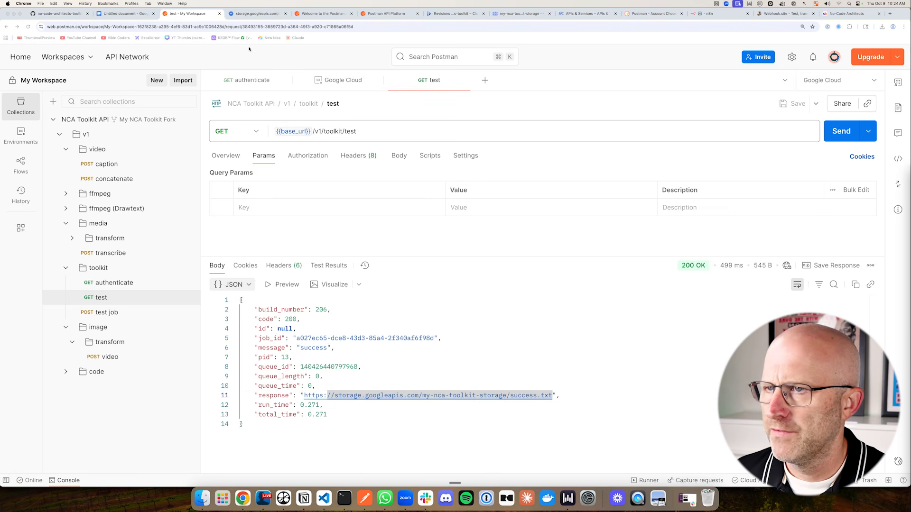
Step: Switch to the Google Cloud console and start creating a new Cloud Run job that deploys a container
{"action": "left_click", "coordinate": [455, 13]}
{"action": "left_click_drag", "start_coordinate": [59, 124], "coordinate": [30, 86]}
{"action": "left_click", "coordinate": [8, 51]}
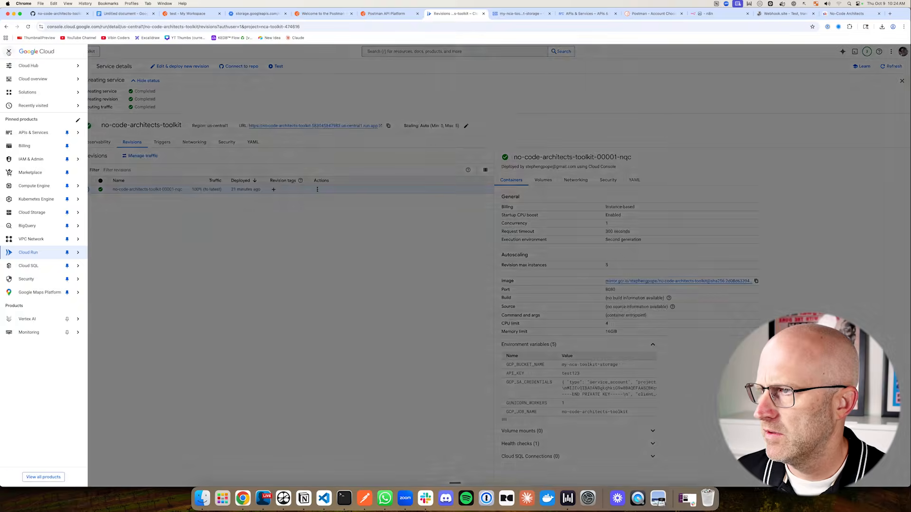
{"action": "left_click_drag", "start_coordinate": [58, 199], "coordinate": [35, 247]}
{"action": "mouse_move", "coordinate": [35, 247]}
{"action": "left_click_drag", "start_coordinate": [102, 300], "coordinate": [101, 283]}
{"action": "left_click", "coordinate": [97, 275]}
{"action": "left_click_drag", "start_coordinate": [389, 243], "coordinate": [433, 247]}
{"action": "left_click", "coordinate": [467, 246]}
{"action": "left_click_drag", "start_coordinate": [129, 147], "coordinate": [113, 116]}
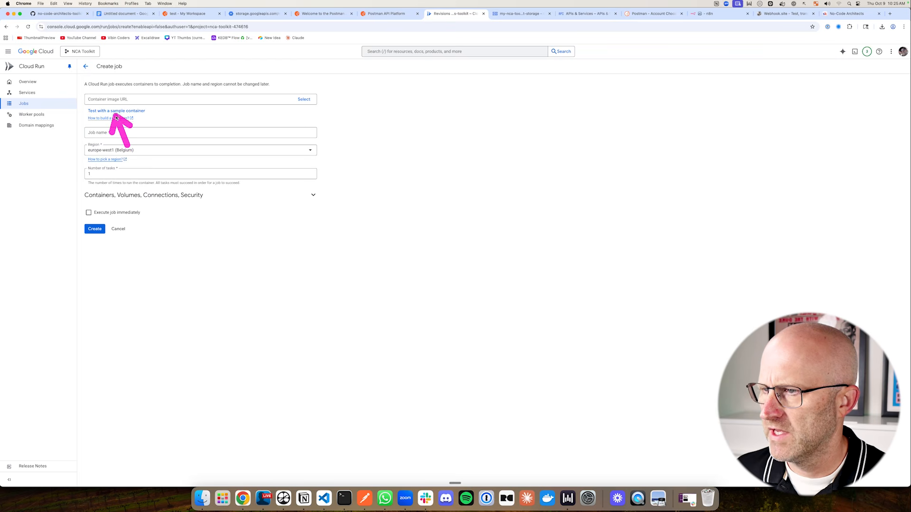
Step: Copy the Docker image name stephengpope/no-code-architects-toolkit:latest from the Google Docs notes and paste it as the job's container image URL
{"action": "left_click", "coordinate": [124, 13]}
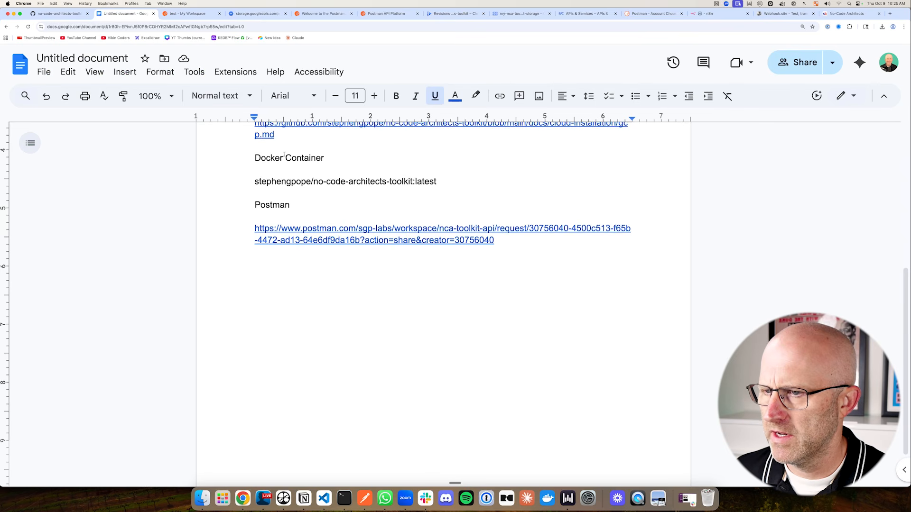
{"action": "left_click_drag", "start_coordinate": [439, 297], "coordinate": [271, 298]}
{"action": "right_click", "coordinate": [271, 299]}
{"action": "left_click", "coordinate": [303, 131]}
{"action": "left_click", "coordinate": [457, 13]}
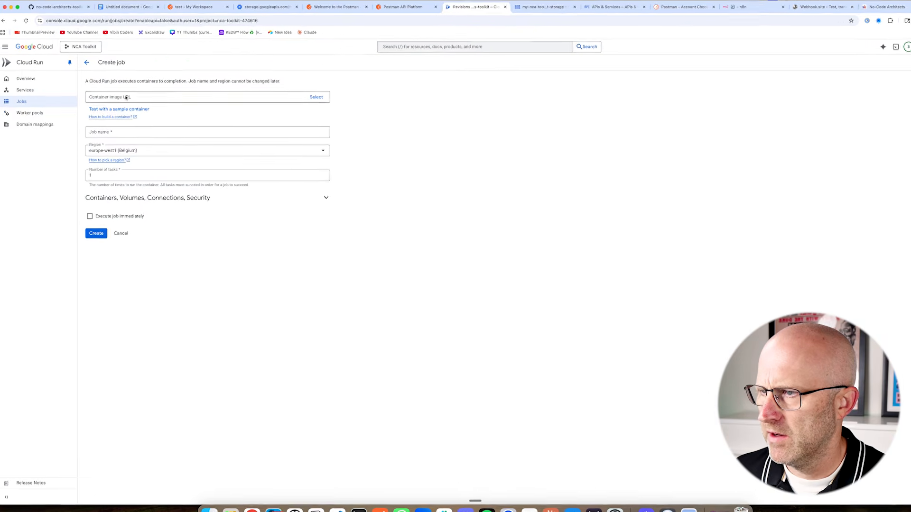
{"action": "left_click", "coordinate": [122, 100]}
{"action": "key", "text": "ctrl+v"}
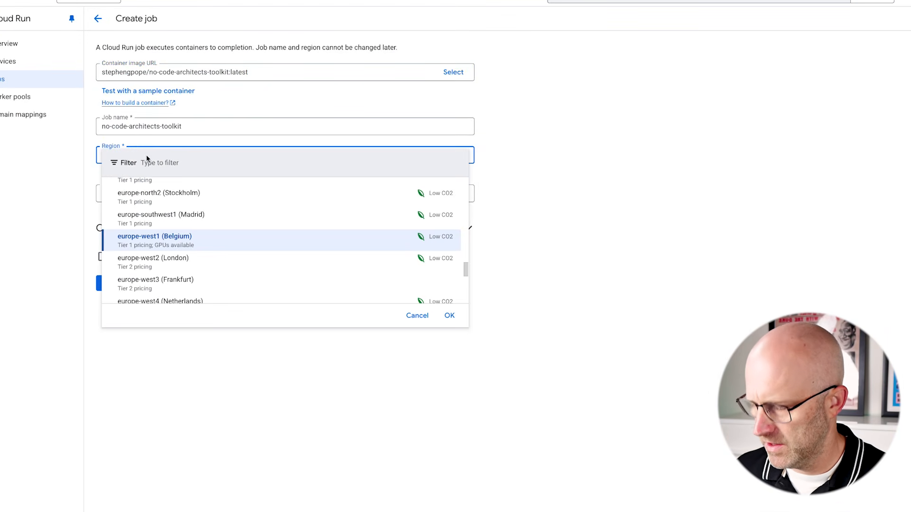
Step: Set the job's region to us-central1 (Iowa), filtering the region list by "centra"
{"action": "left_click", "coordinate": [147, 161]}
{"action": "type", "text": "centra"}
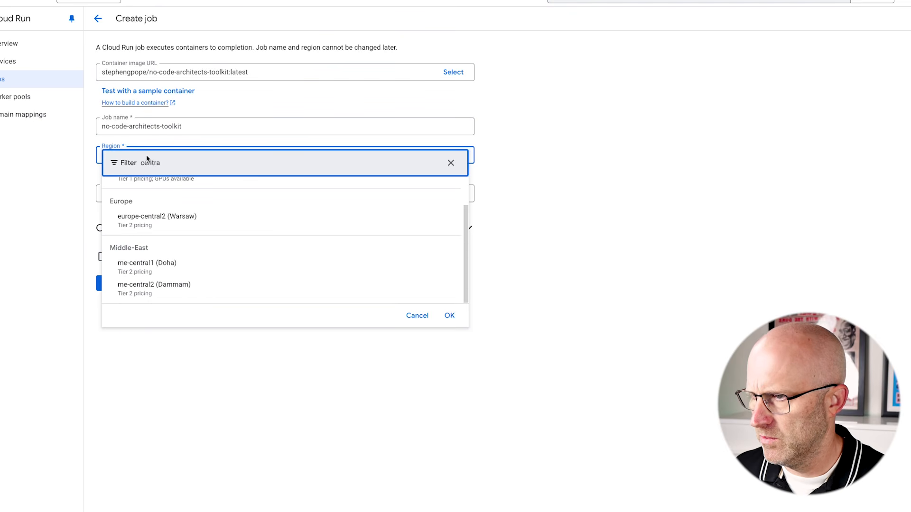
{"action": "scroll", "coordinate": [159, 198], "scroll_direction": "up", "scroll_amount": 2}
{"action": "left_click", "coordinate": [171, 209]}
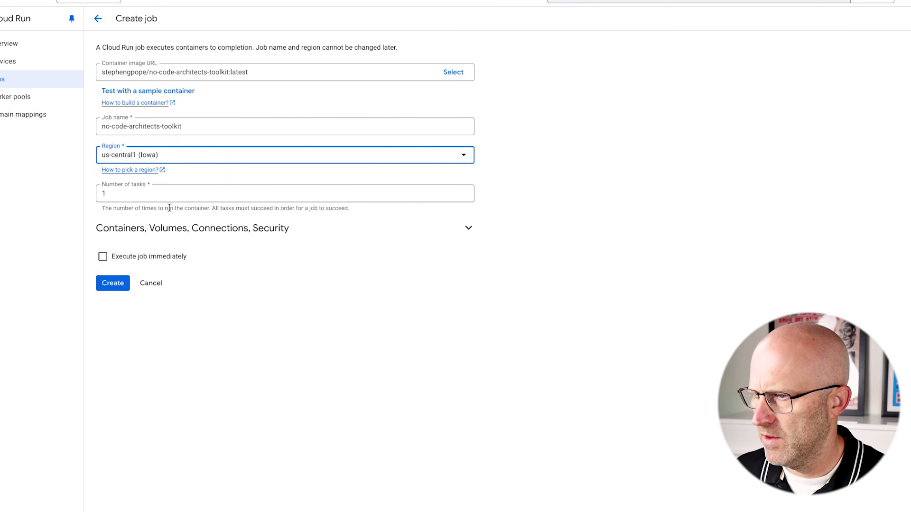
{"action": "left_click", "coordinate": [76, 203]}
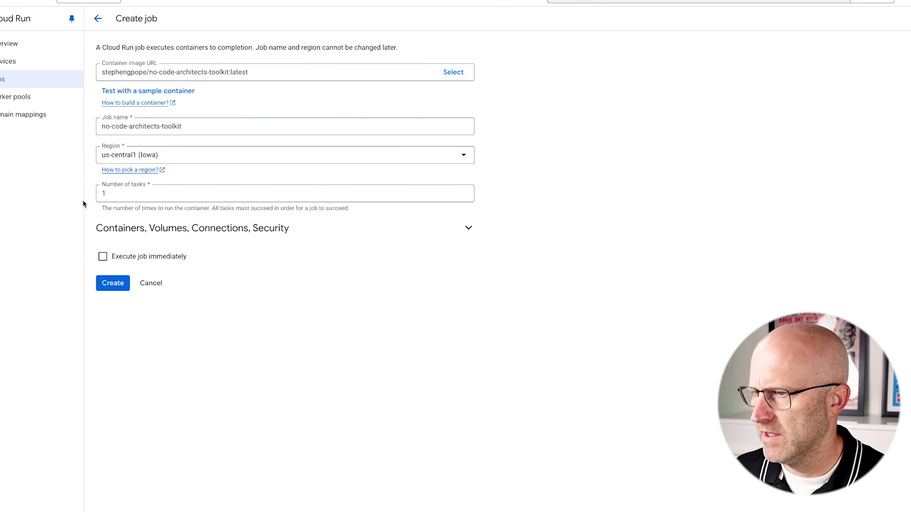
Step: Expand the job's container configuration and allocate 16 GiB of memory and 4 CPUs to the container
{"action": "left_click", "coordinate": [467, 228]}
{"action": "left_click", "coordinate": [469, 229]}
{"action": "scroll", "coordinate": [470, 230], "scroll_direction": "down", "scroll_amount": 5}
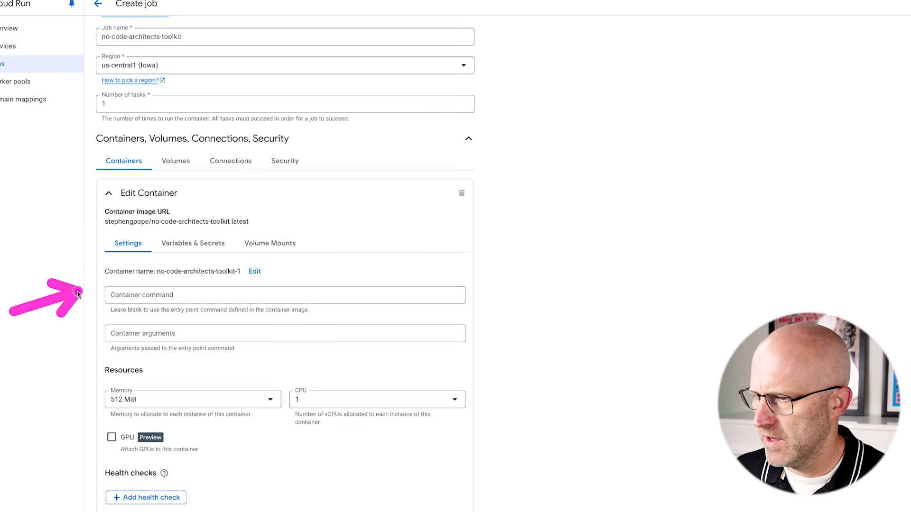
{"action": "left_click", "coordinate": [136, 229]}
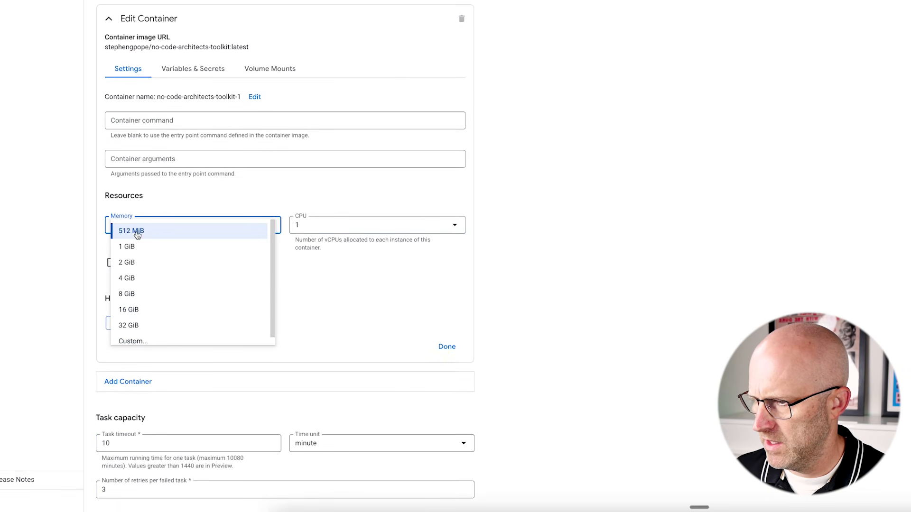
{"action": "left_click", "coordinate": [152, 311]}
{"action": "left_click", "coordinate": [306, 230]}
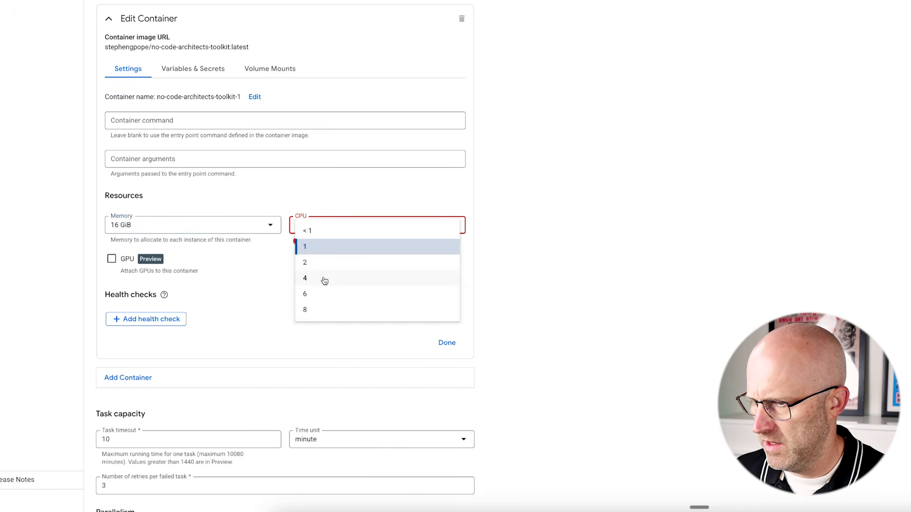
{"action": "left_click", "coordinate": [326, 280]}
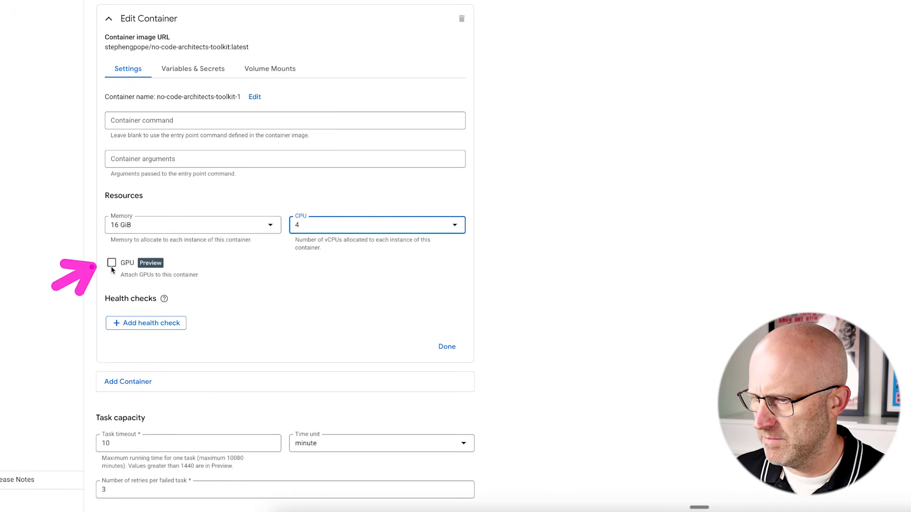
Step: Set the job's task timeout to 1 hour and the number of retries per failed task to 1
{"action": "scroll", "coordinate": [72, 294], "scroll_direction": "down", "scroll_amount": 3}
{"action": "left_click", "coordinate": [129, 308]}
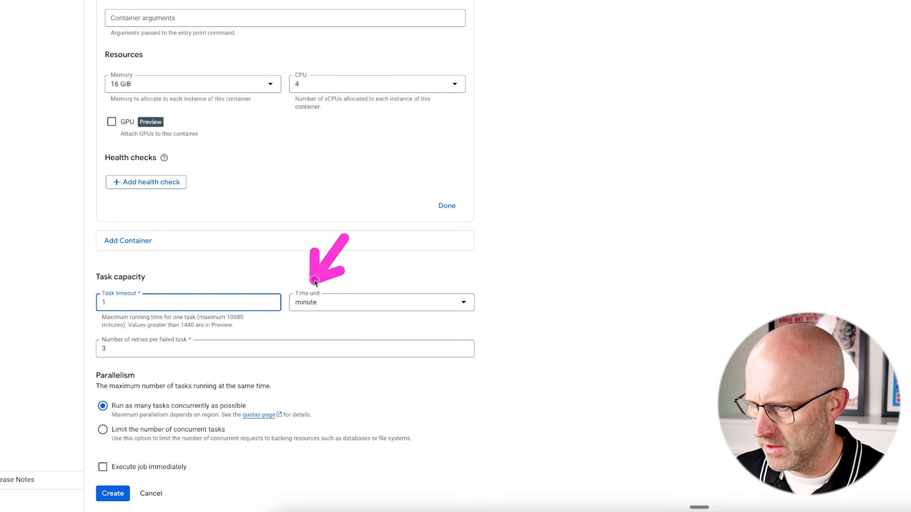
{"action": "left_click", "coordinate": [315, 309]}
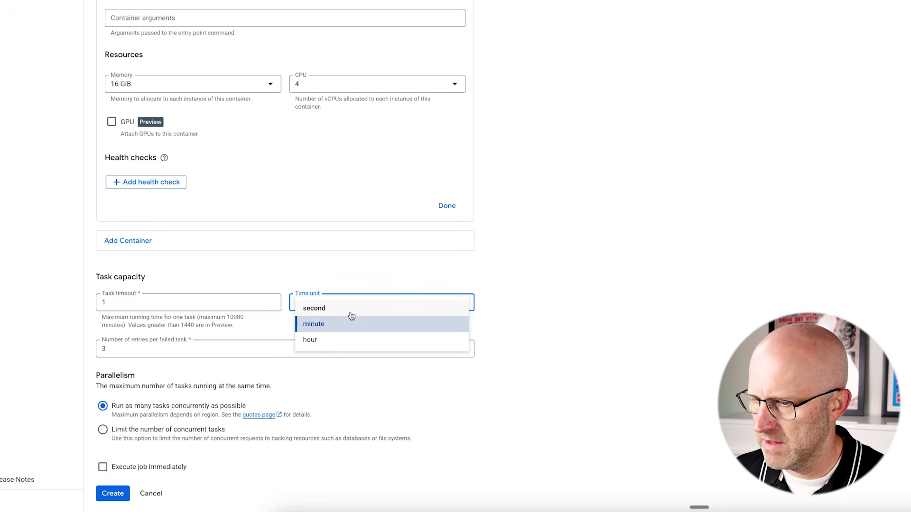
{"action": "left_click", "coordinate": [327, 347]}
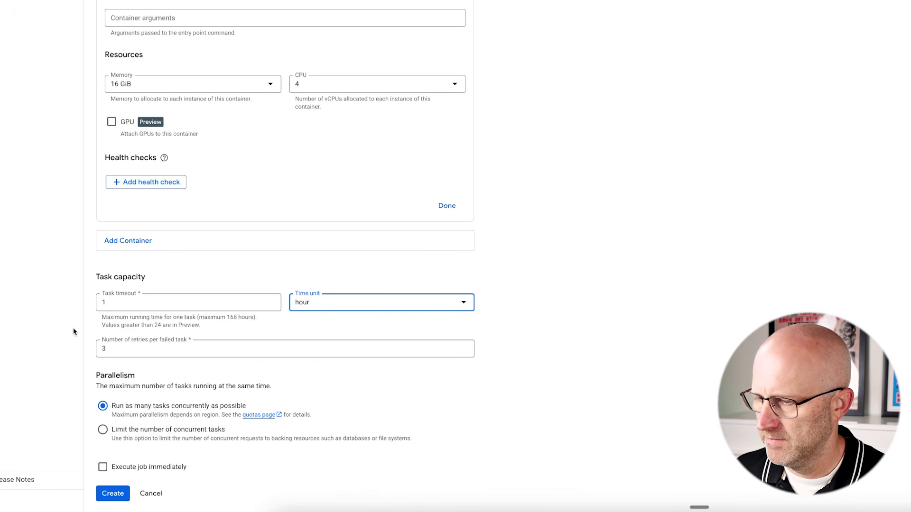
{"action": "key", "text": "Tab"}
{"action": "type", "text": "1"}
{"action": "left_click", "coordinate": [39, 360]}
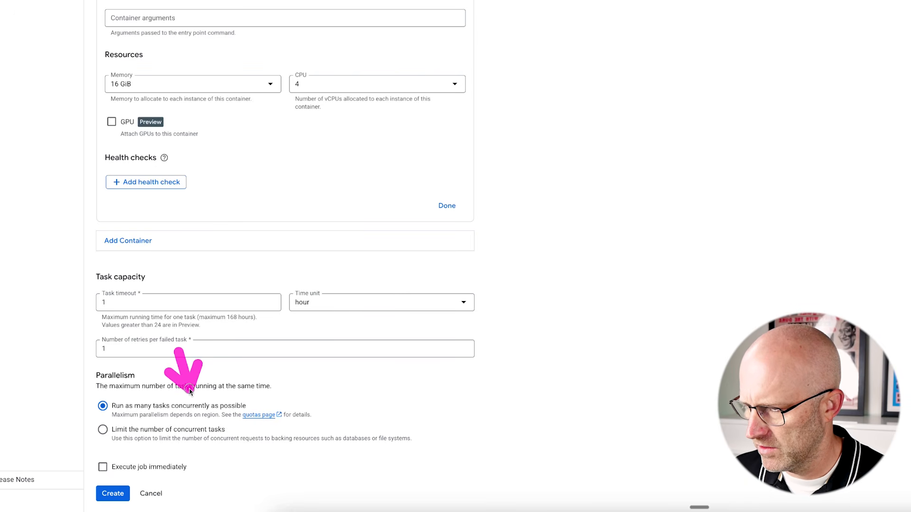
Step: Add an empty environment variable row in the job container's variables and secrets
{"action": "scroll", "coordinate": [299, 368], "scroll_direction": "up", "scroll_amount": 2}
{"action": "scroll", "coordinate": [172, 82], "scroll_direction": "up", "scroll_amount": 2}
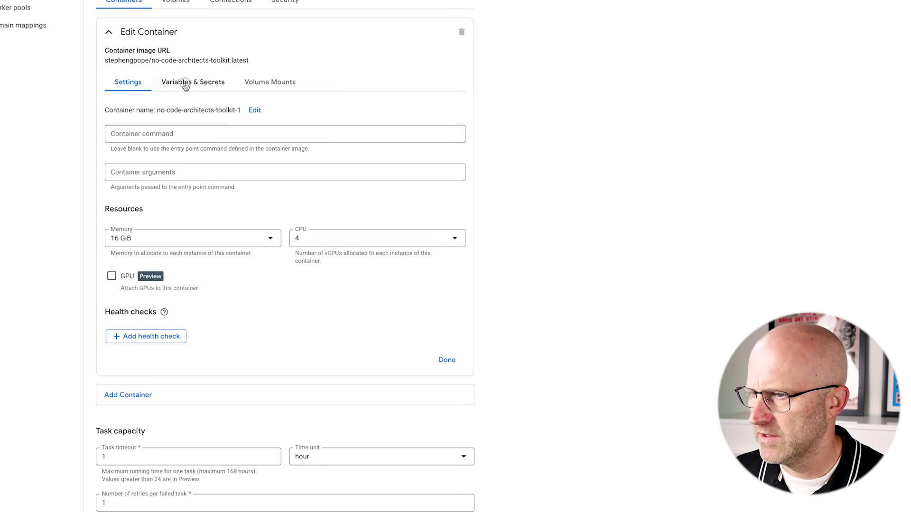
{"action": "left_click", "coordinate": [186, 83]}
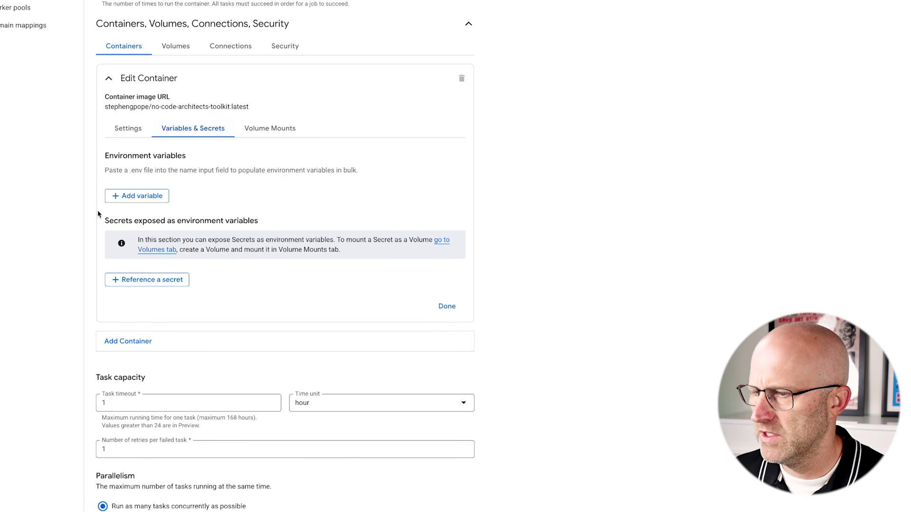
{"action": "left_click", "coordinate": [141, 202]}
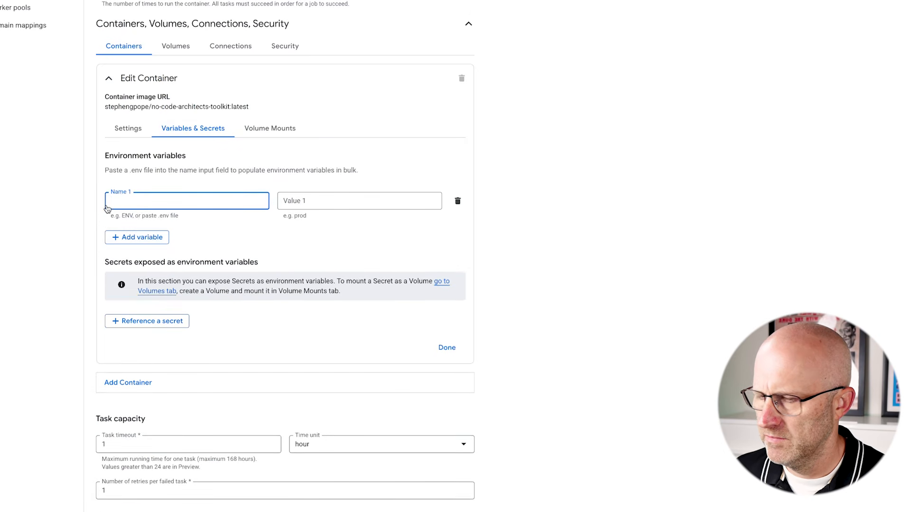
Step: Open the no-code-architects-toolkit service's new revision form in a separate browser tab and display its environment variables
{"action": "left_click", "coordinate": [2, 18]}
{"action": "mouse_move", "coordinate": [39, 256]}
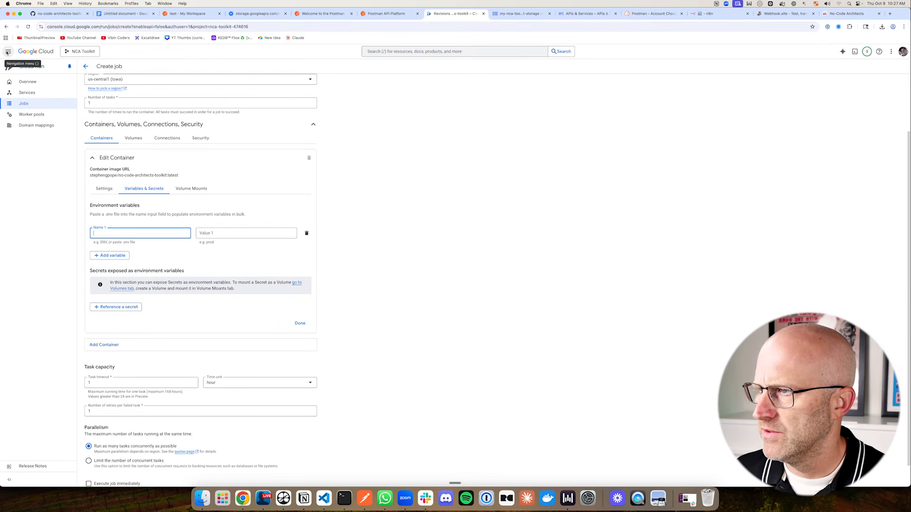
{"action": "right_click", "coordinate": [103, 267]}
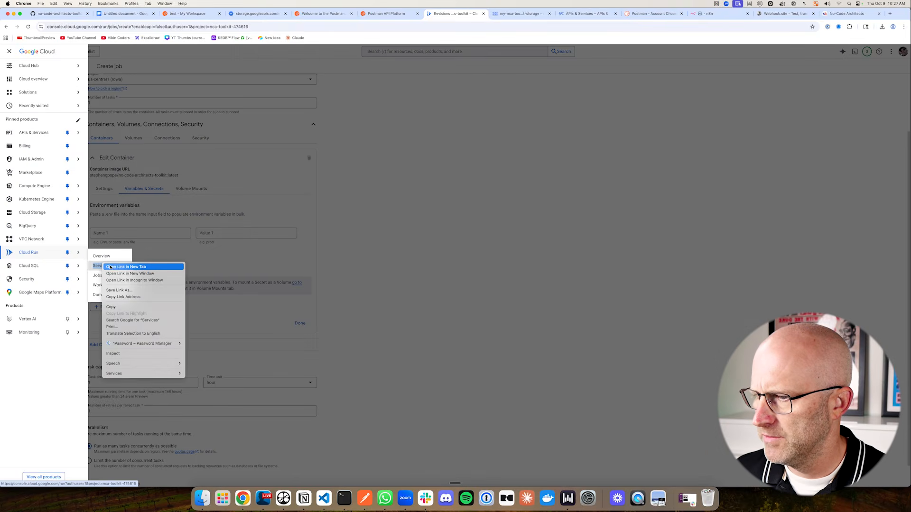
{"action": "left_click", "coordinate": [108, 268]}
{"action": "left_click", "coordinate": [483, 18]}
{"action": "left_click", "coordinate": [133, 129]}
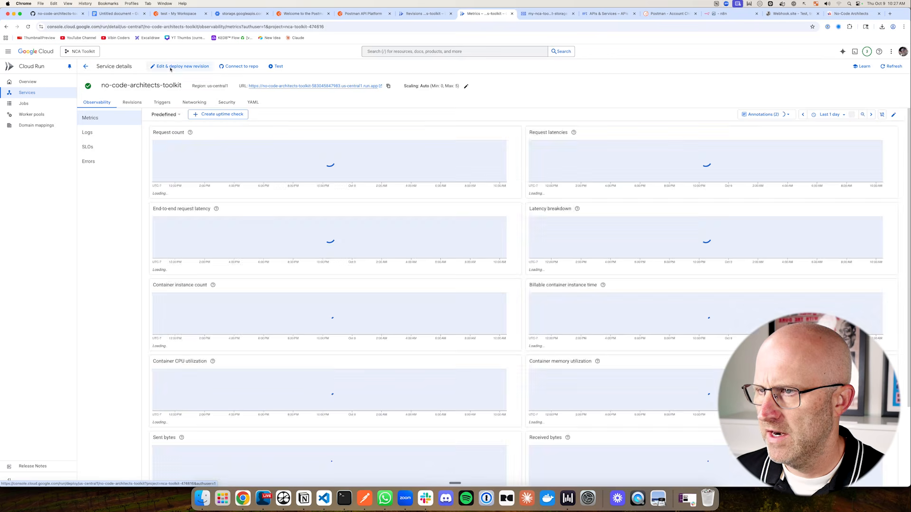
{"action": "left_click", "coordinate": [171, 67]}
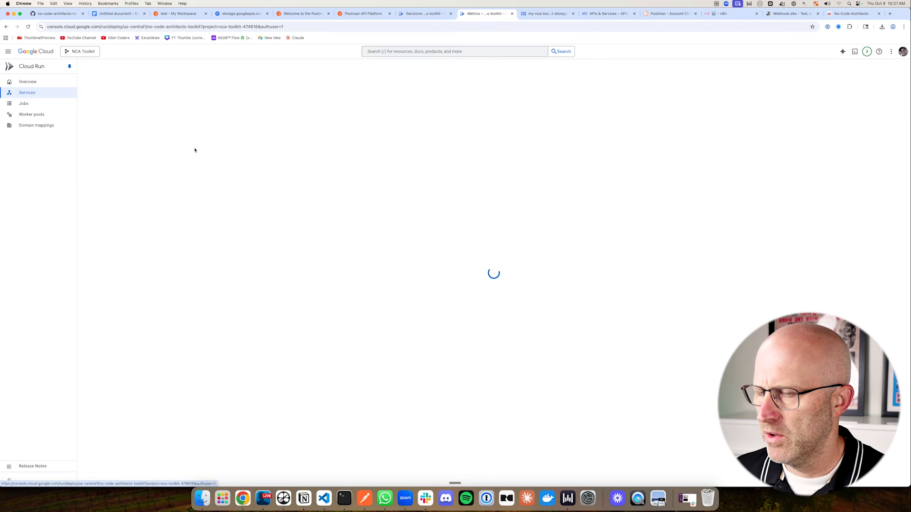
{"action": "left_click", "coordinate": [148, 207]}
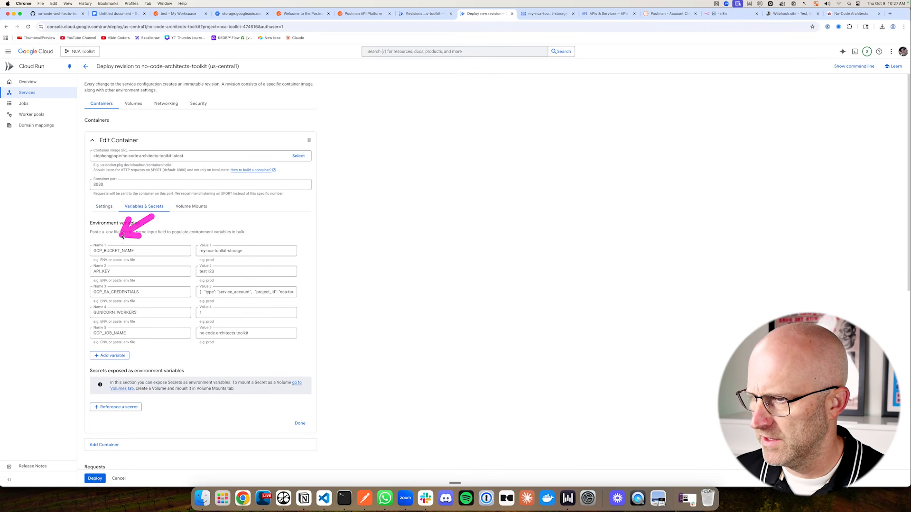
Step: Define the job's GCP_BUCKET_NAME variable with the value my-nca-toolkit-storage copied from the service
{"action": "double_click", "coordinate": [231, 251]}
{"action": "right_click", "coordinate": [232, 251]}
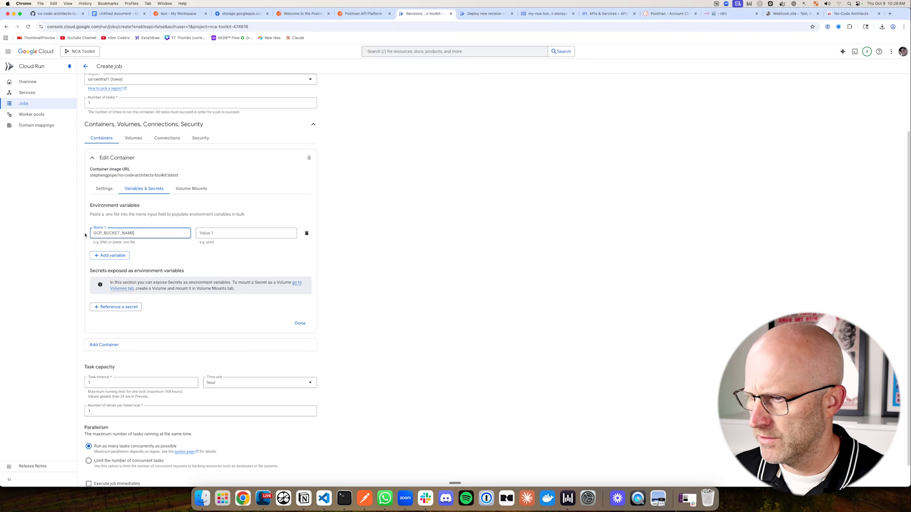
{"action": "left_click", "coordinate": [207, 235]}
{"action": "key", "text": "super+v"}
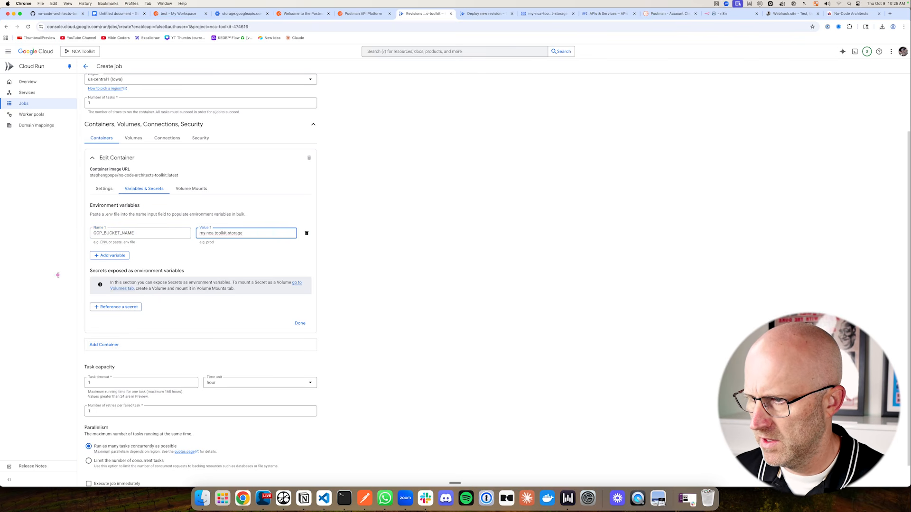
Step: Add an API_KEY environment variable to the job and enter the service's API key as its value
{"action": "left_click", "coordinate": [114, 255]}
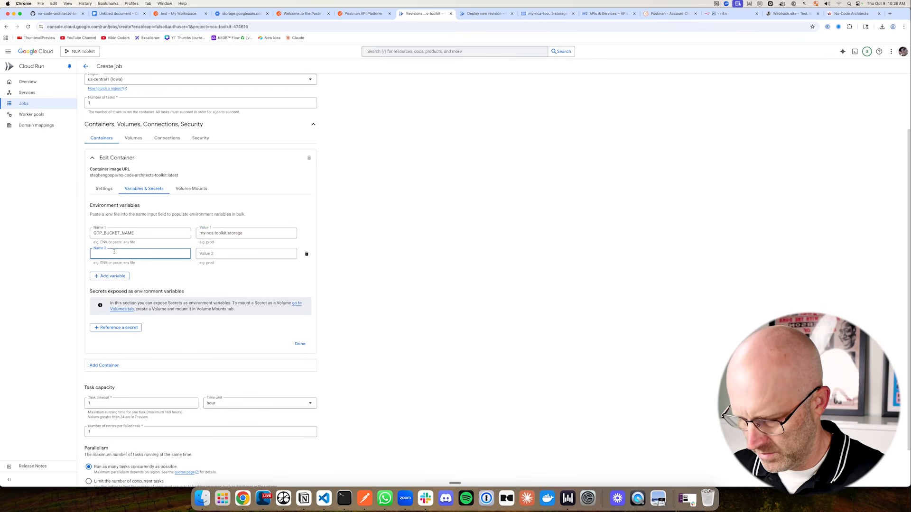
{"action": "type", "text": "API_KEY"}
{"action": "key", "text": "Tab"}
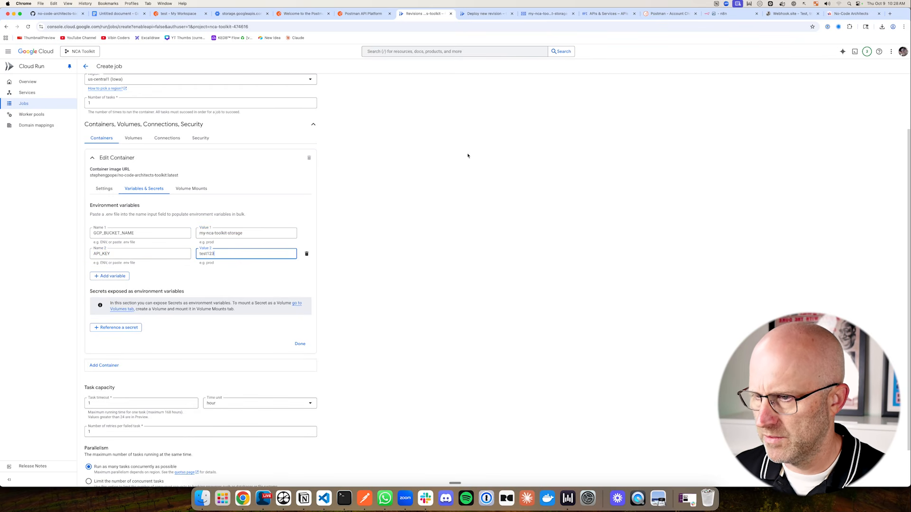
Step: Add a GCP_SA_CREDENTIALS environment variable to the job and fill its value with the service account credentials copied from the service
{"action": "left_click", "coordinate": [484, 14]}
{"action": "left_click", "coordinate": [239, 298]}
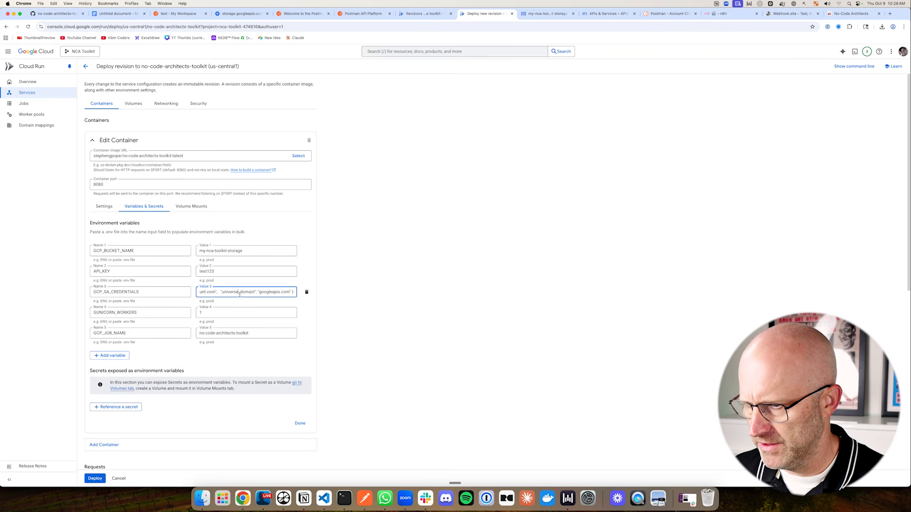
{"action": "key", "text": "super+a"}
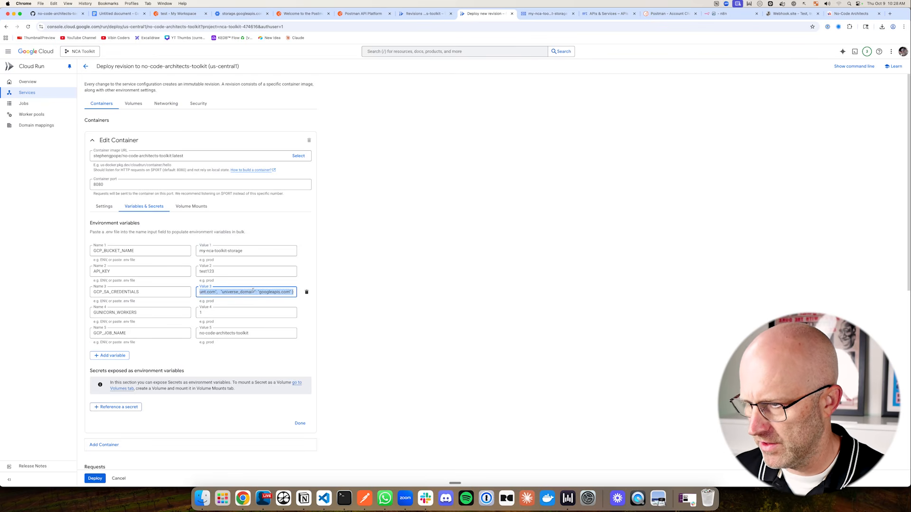
{"action": "left_click", "coordinate": [423, 13]}
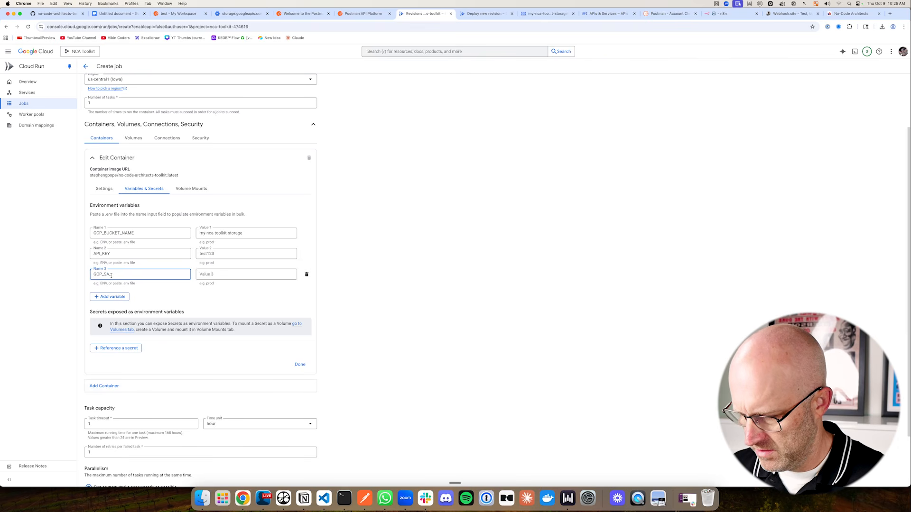
{"action": "type", "text": "CP_SA_CREDENTIALS"}
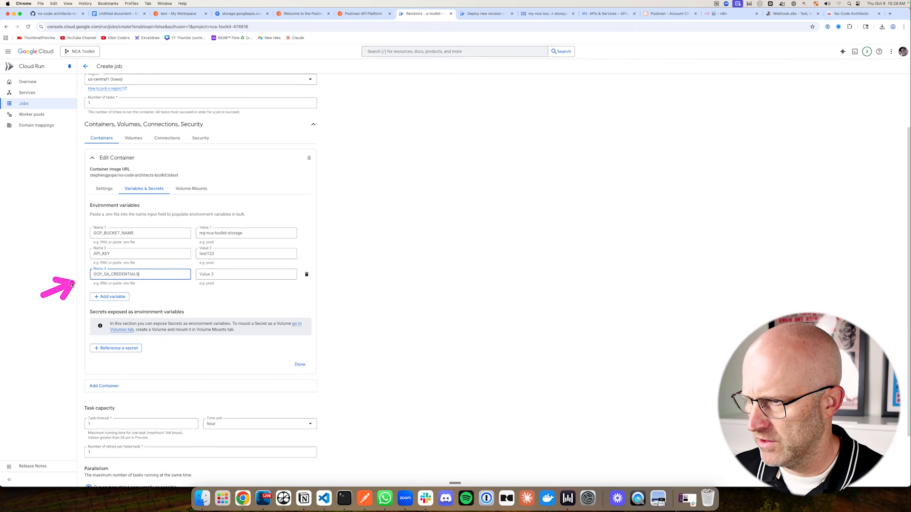
{"action": "left_click", "coordinate": [207, 274]}
{"action": "key", "text": "super+v"}
Step: Add the job variables GUNICORN_WORKERS with value 1 and GCP_JOB_NAME with value no-code-architects-toolkit
{"action": "left_click", "coordinate": [101, 297]}
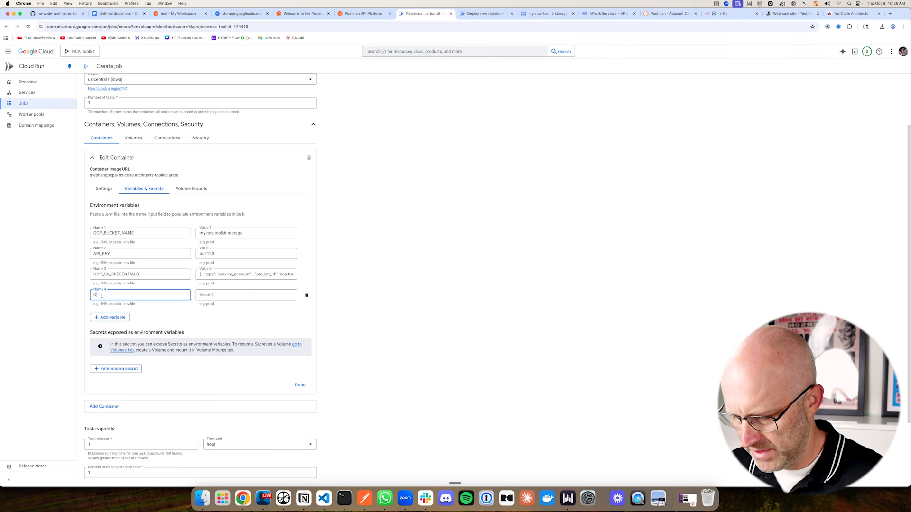
{"action": "type", "text": "GUNICORN_WORKERS"}
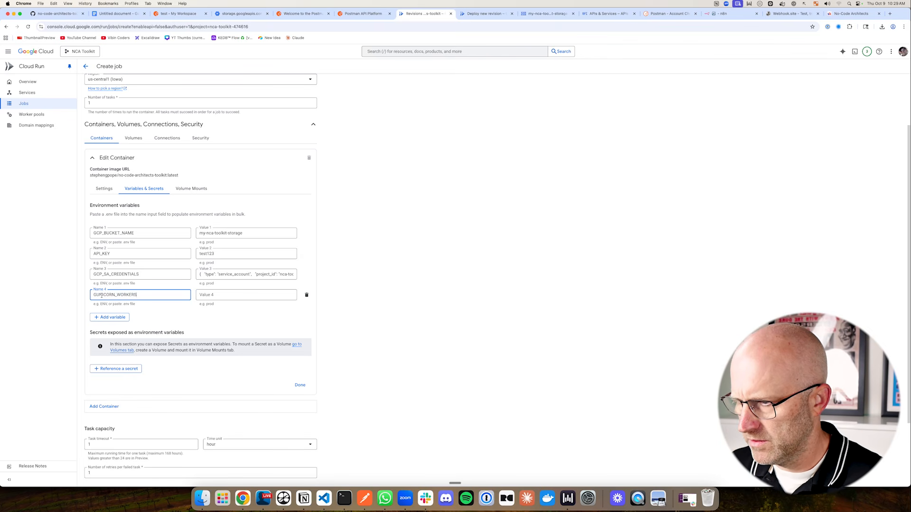
{"action": "left_click", "coordinate": [205, 298]}
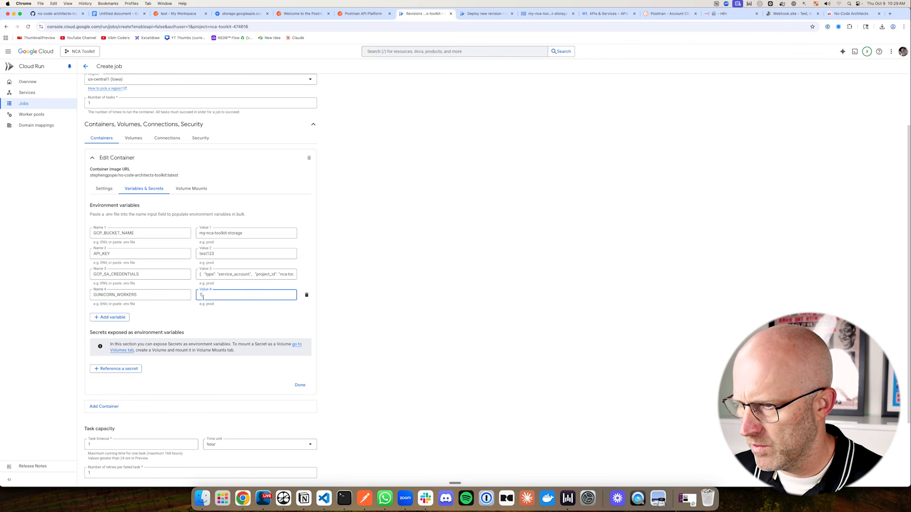
{"action": "left_click", "coordinate": [108, 317]}
{"action": "type", "text": "GCP_IOB_NAME"}
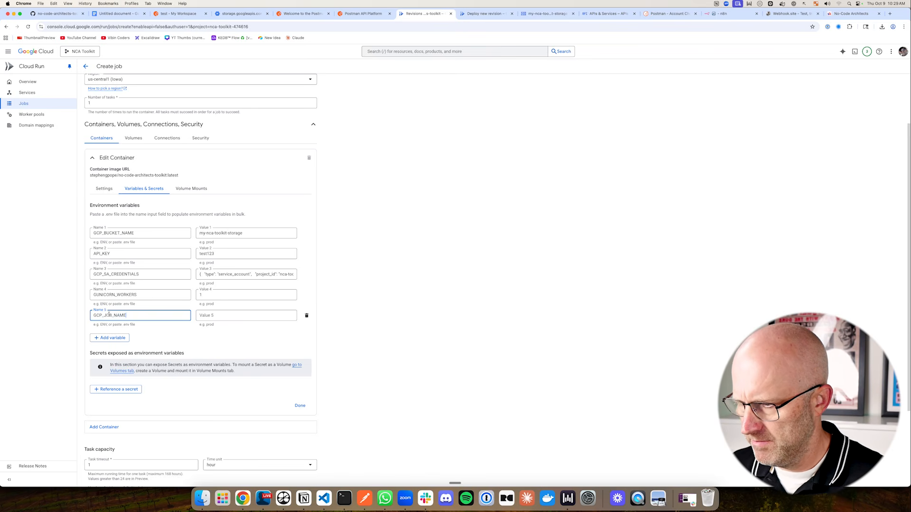
{"action": "left_click", "coordinate": [210, 315]}
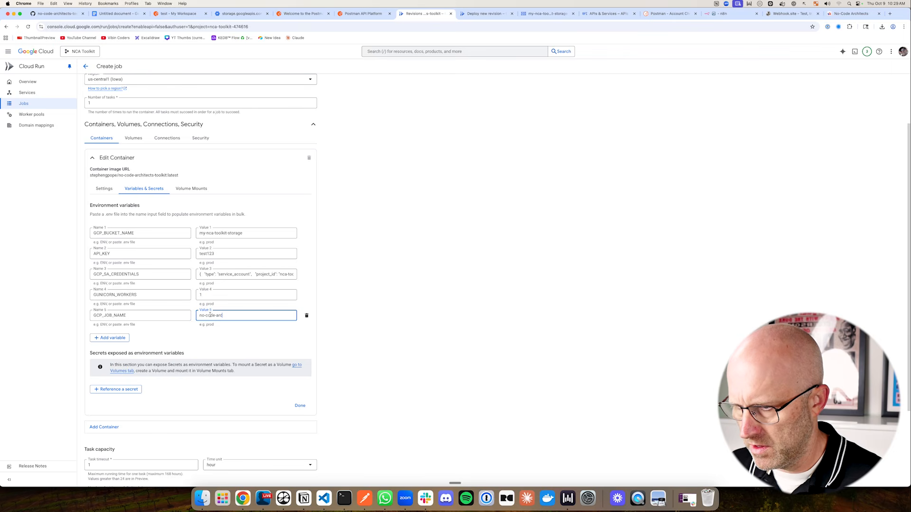
{"action": "type", "text": "no-code-architects-toolkit"}
Step: Add a GUNICORN_TIMEOUT variable with value 3600 and create the job
{"action": "left_click", "coordinate": [107, 338]}
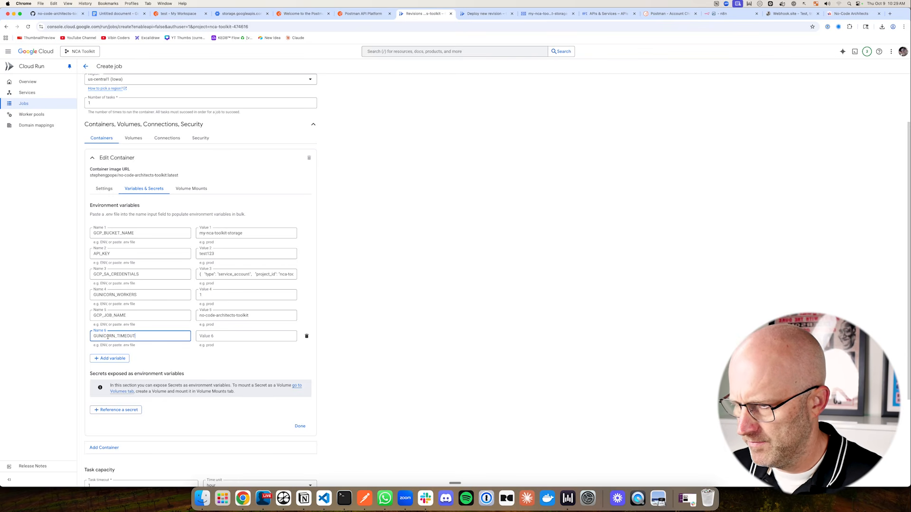
{"action": "left_click", "coordinate": [214, 337]}
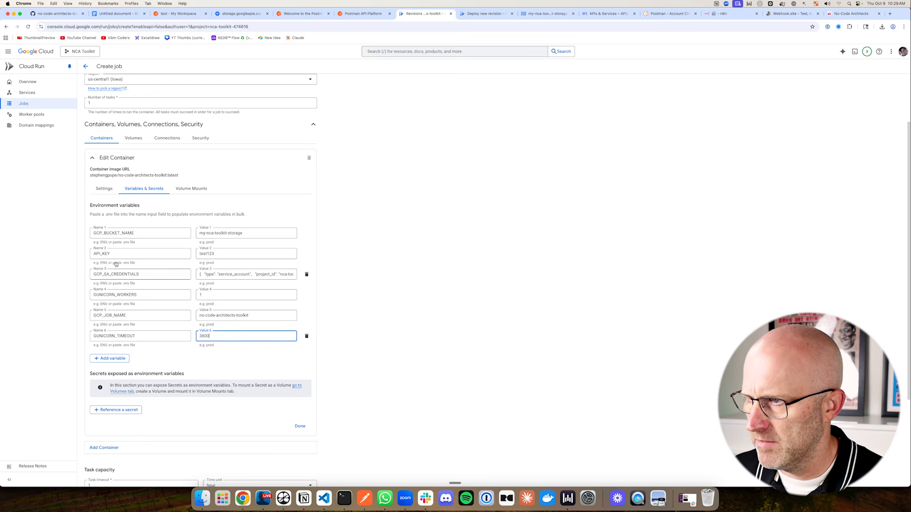
{"action": "scroll", "coordinate": [140, 171], "scroll_direction": "down", "scroll_amount": 5}
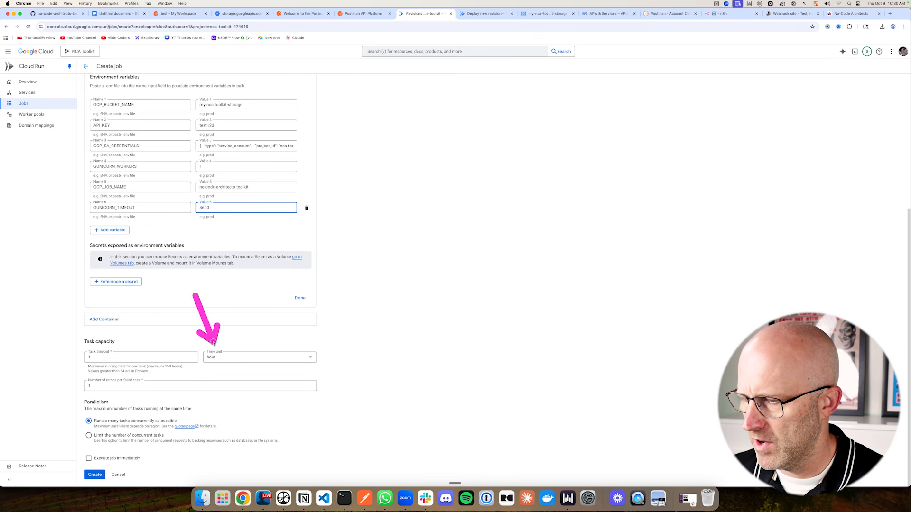
{"action": "left_click", "coordinate": [94, 475]}
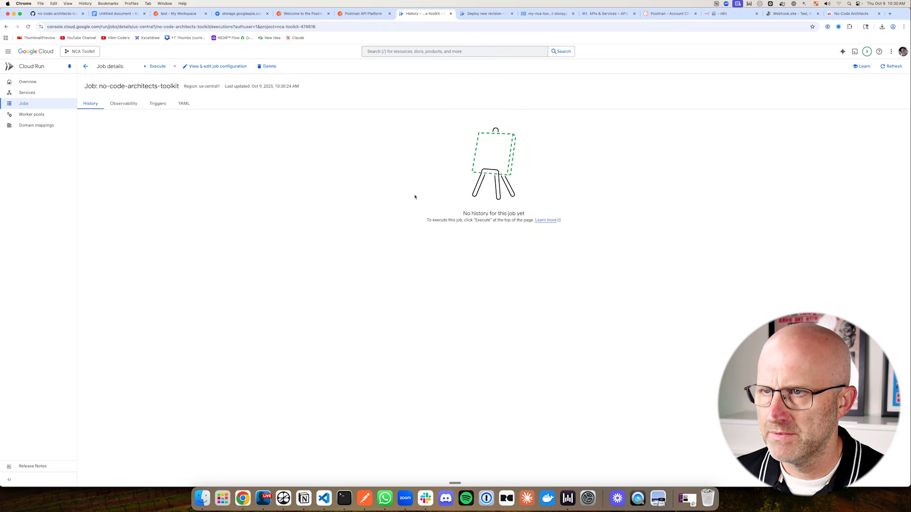
Step: Switch to Postman and display the JSON body of the toolkit folder's test job request
{"action": "left_click", "coordinate": [179, 13]}
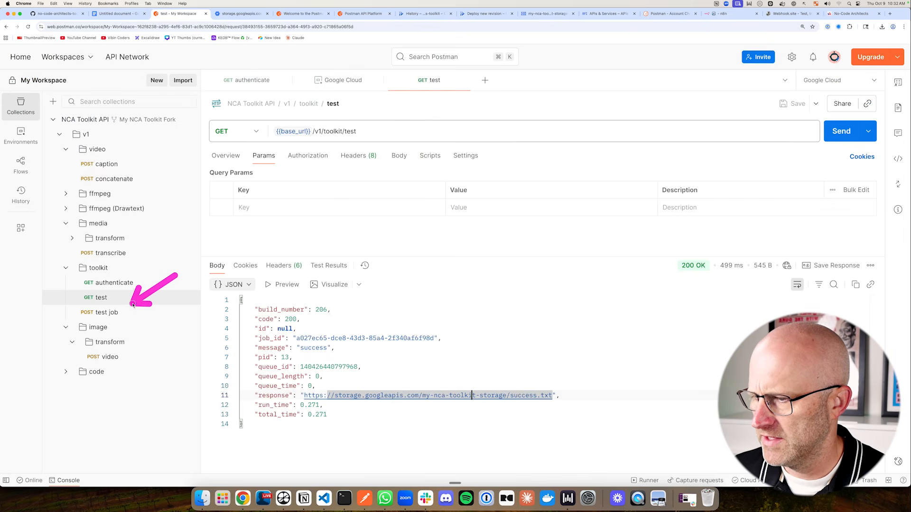
{"action": "left_click", "coordinate": [105, 313]}
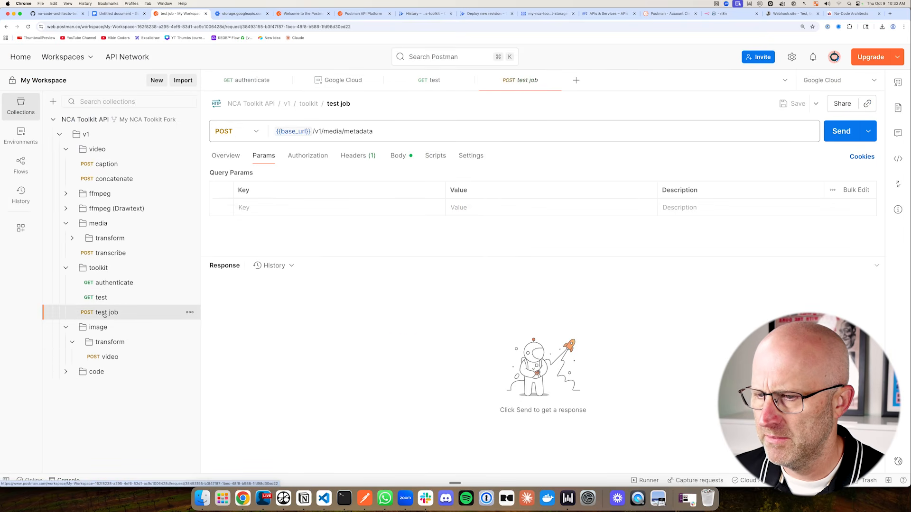
{"action": "left_click", "coordinate": [402, 156]}
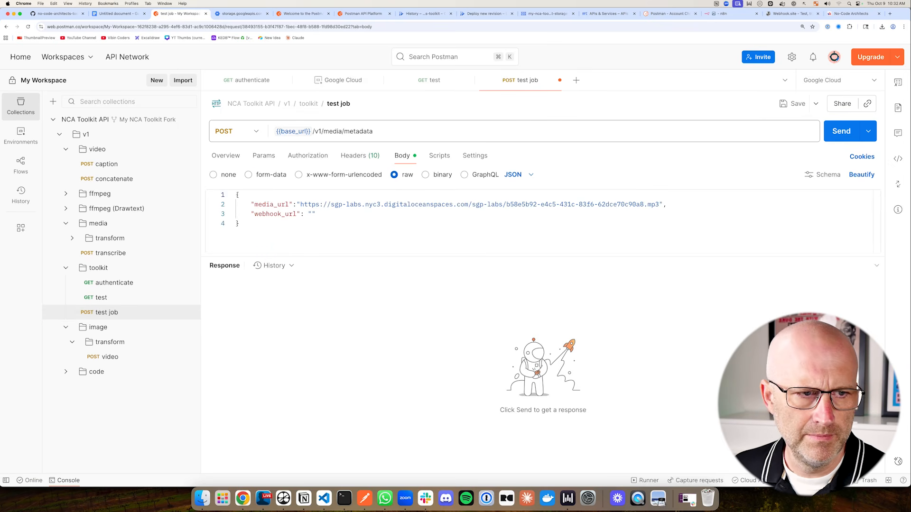
Step: Open webhook.site from the link in the Google Docs notes and copy the unique webhook URL
{"action": "left_click", "coordinate": [119, 14]}
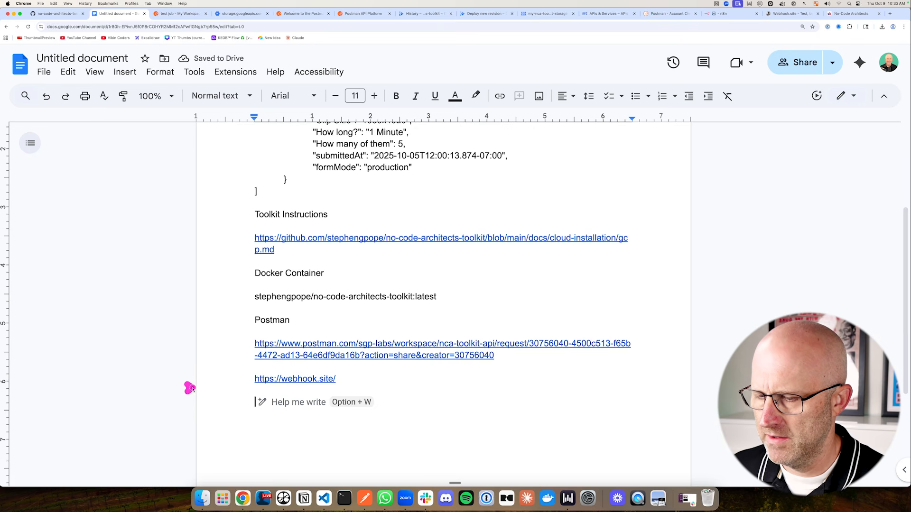
{"action": "left_click", "coordinate": [299, 378]}
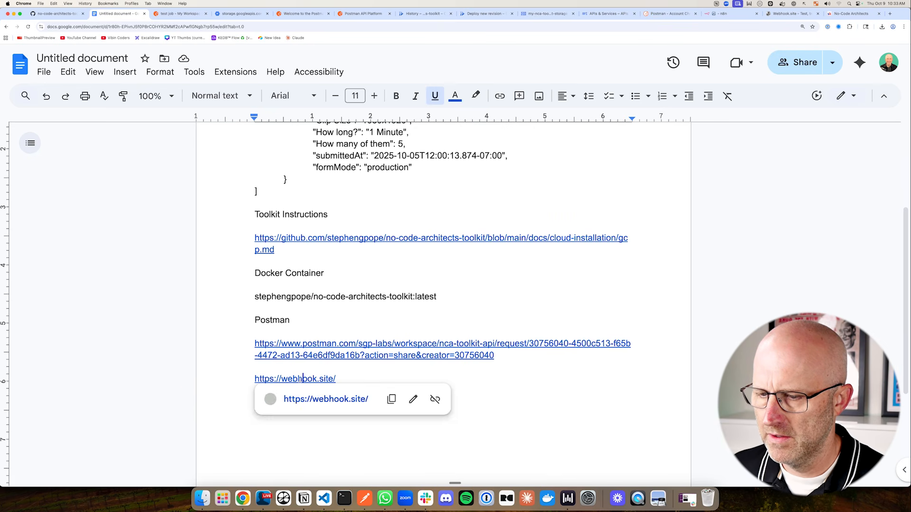
{"action": "left_click", "coordinate": [312, 399]}
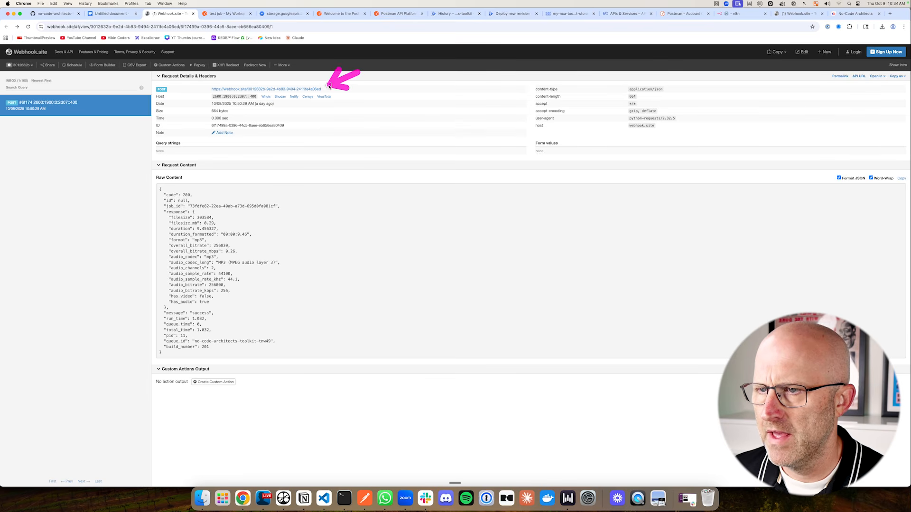
{"action": "triple_click", "coordinate": [311, 90]}
{"action": "right_click", "coordinate": [311, 91]}
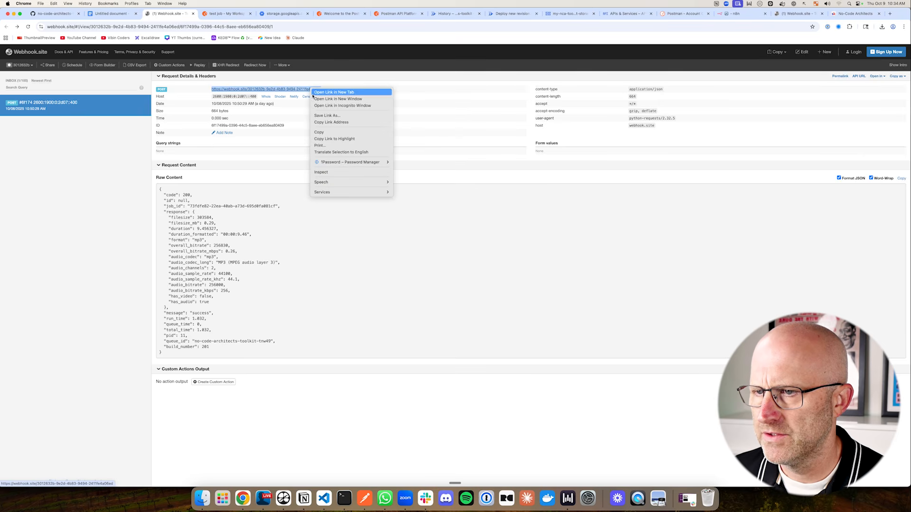
{"action": "left_click", "coordinate": [326, 133]}
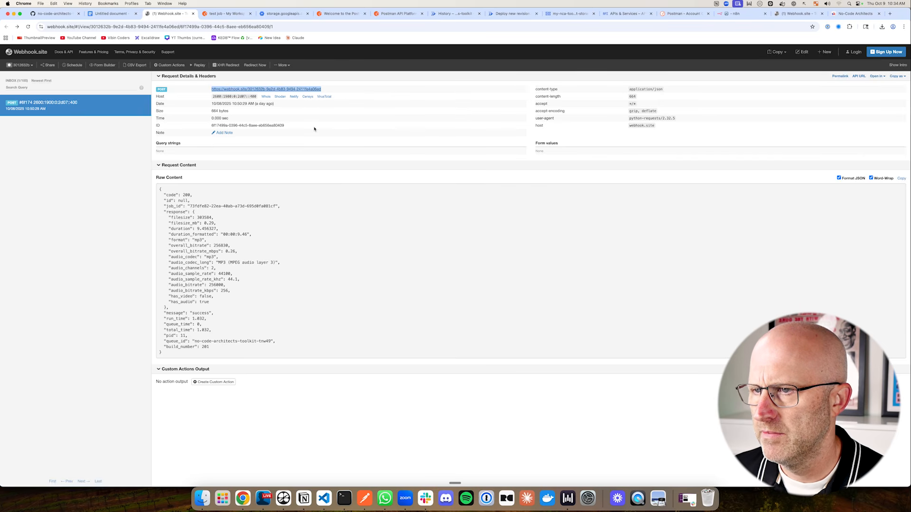
Step: Paste the webhook.site address as the webhook_url value in Postman's test job body and send the request
{"action": "key", "text": "ctrl+Tab"}
{"action": "left_click", "coordinate": [313, 214]}
{"action": "key", "text": "super+v"}
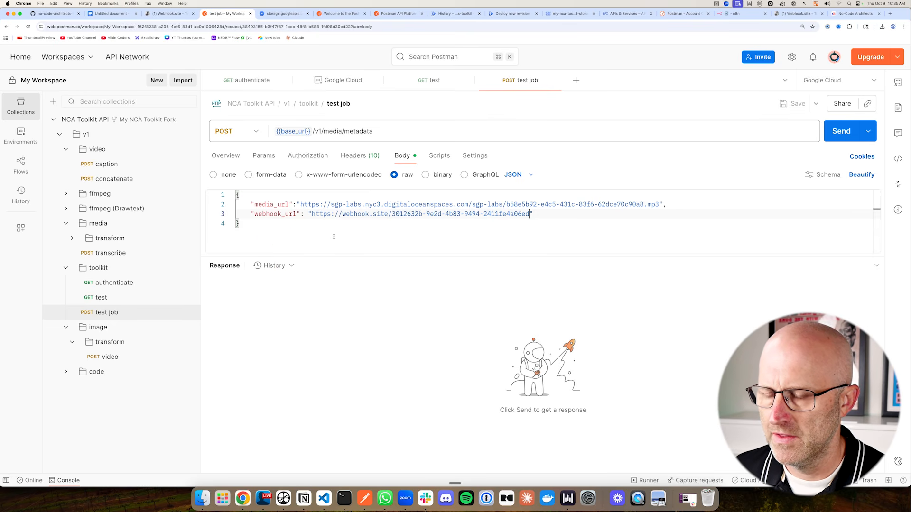
{"action": "left_click", "coordinate": [840, 131]}
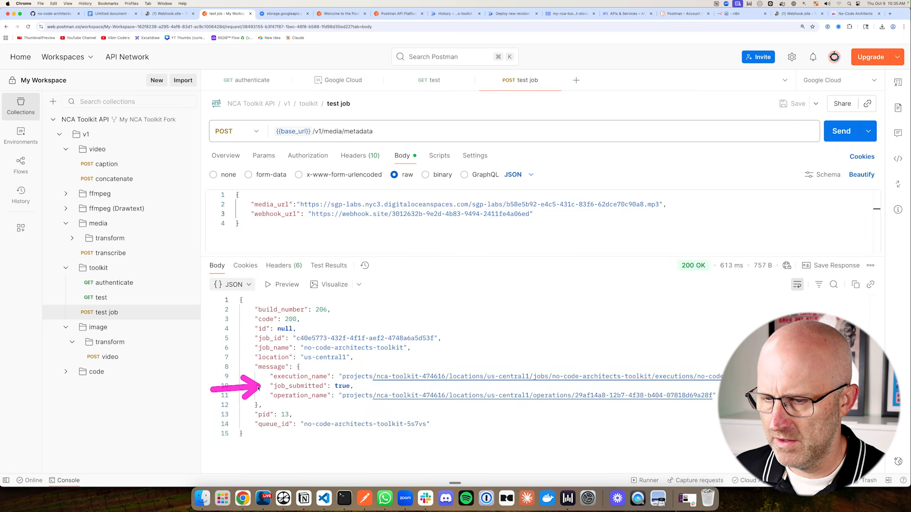
Step: Examine the no-code-architects-toolkit job's execution history, metrics and logs in Google Cloud Run
{"action": "left_click", "coordinate": [452, 16]}
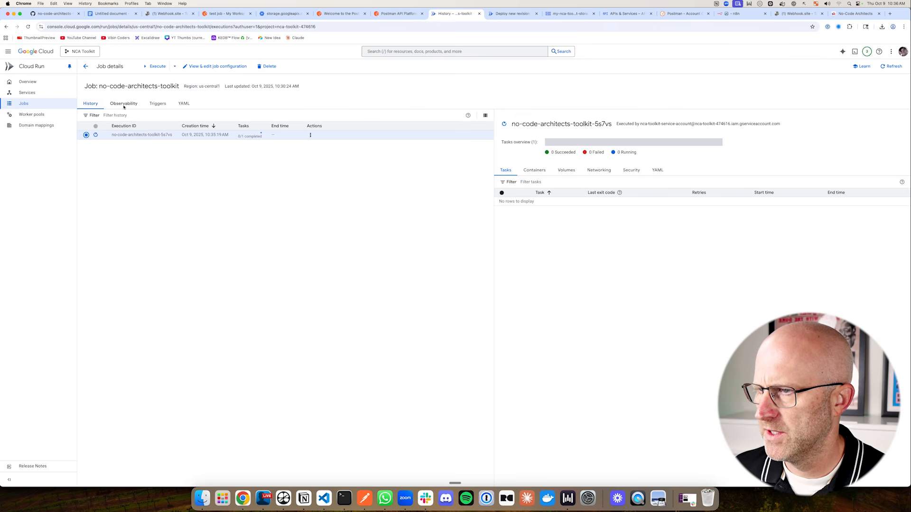
{"action": "left_click", "coordinate": [124, 104]}
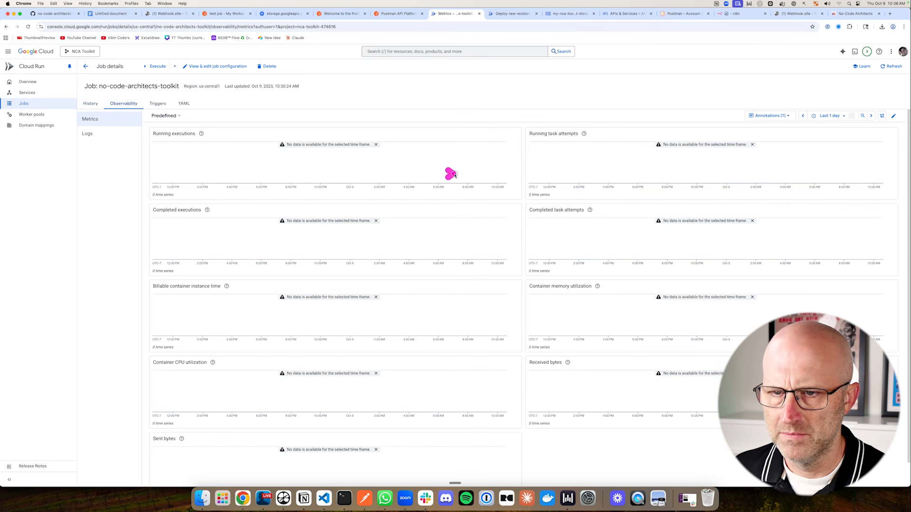
{"action": "left_click", "coordinate": [87, 134]}
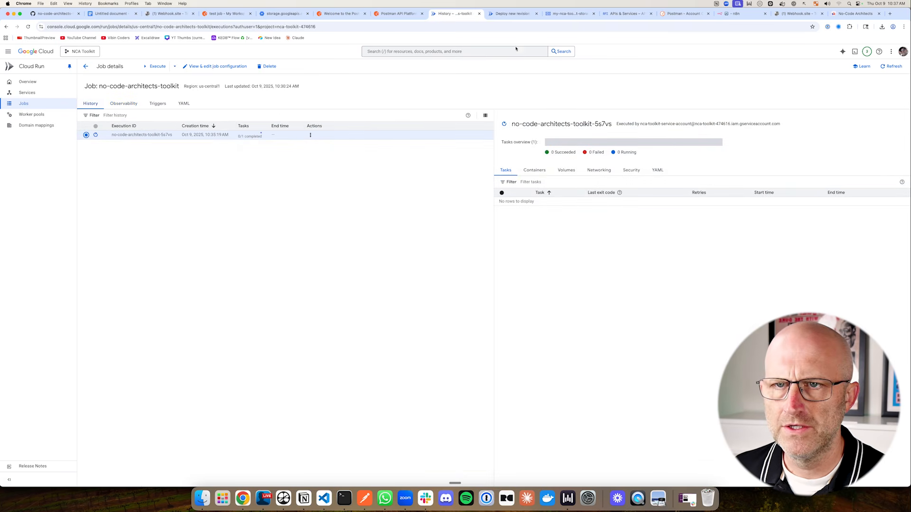
Step: Return to the Cloud Run services list and open the no-code-architects-toolkit service's logs
{"action": "left_click", "coordinate": [519, 15]}
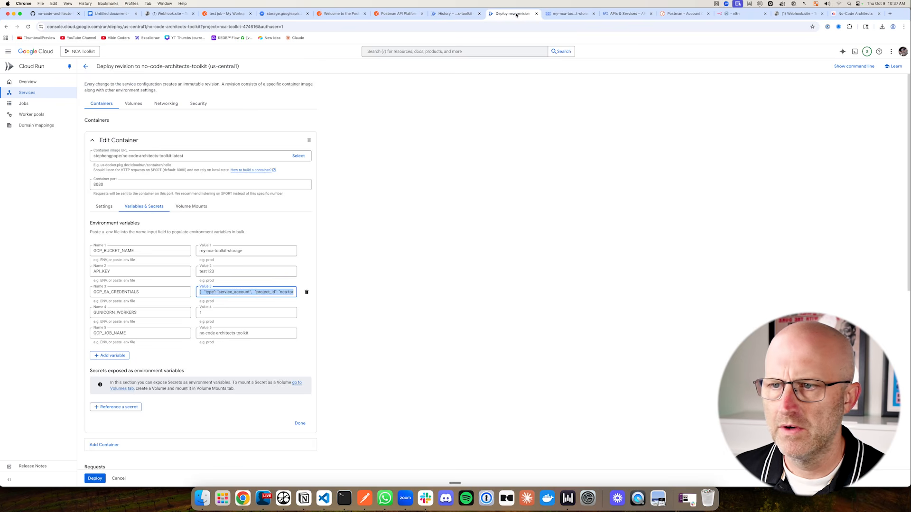
{"action": "left_click", "coordinate": [41, 97]}
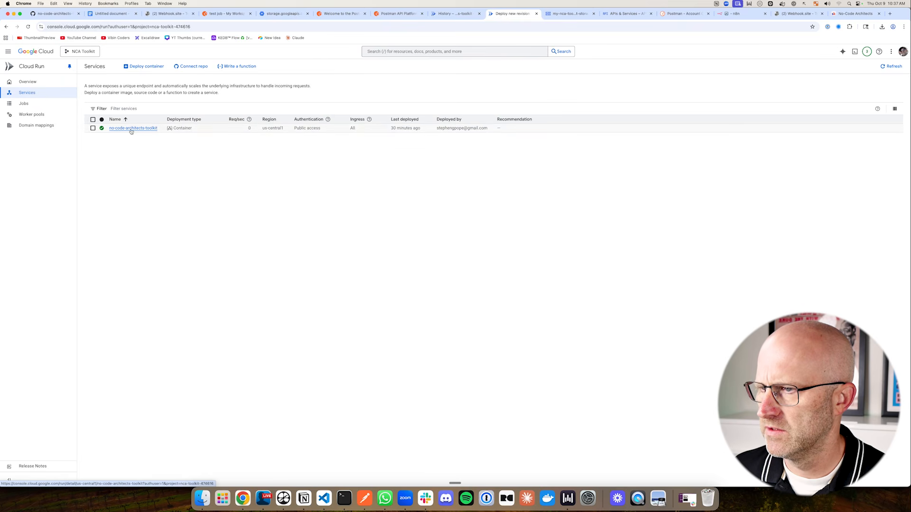
{"action": "left_click", "coordinate": [127, 129]}
{"action": "left_click", "coordinate": [86, 135]}
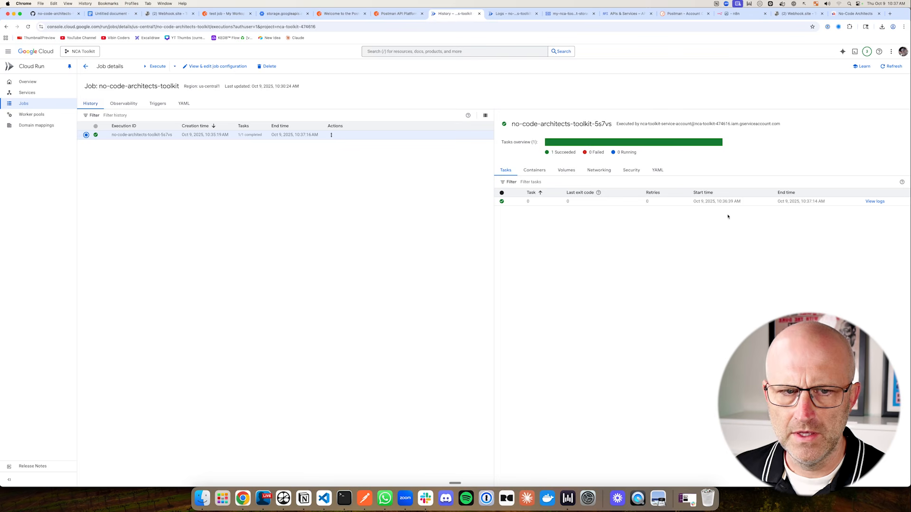
Step: View the logs of the job execution's task and check the webhook.site inbox for the job's callback
{"action": "left_click", "coordinate": [874, 201]}
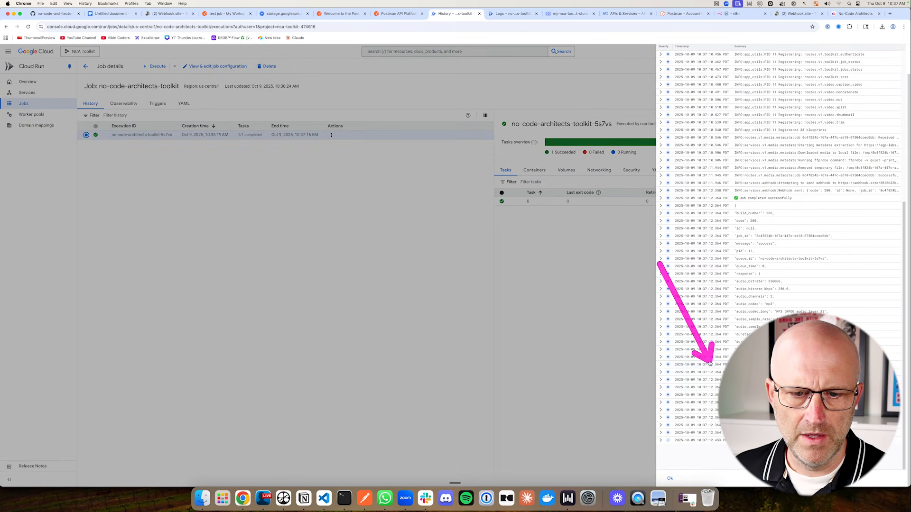
{"action": "left_click", "coordinate": [171, 13]}
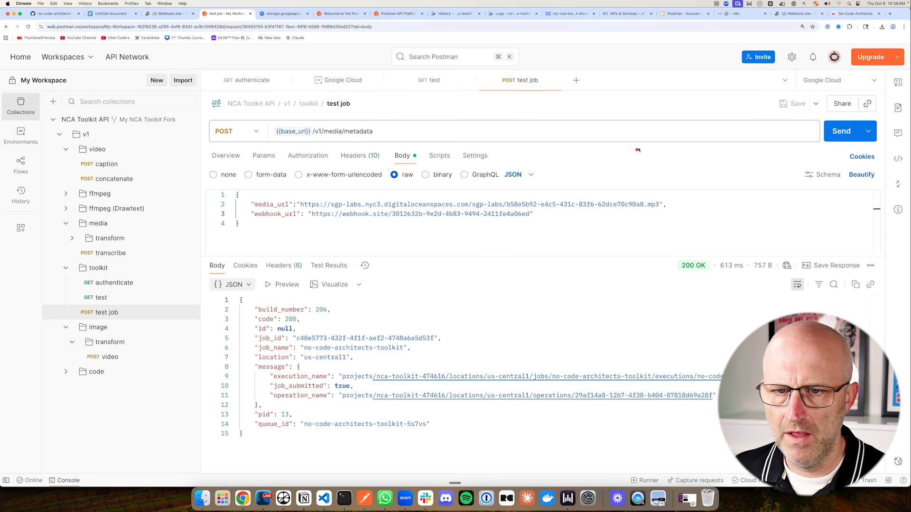
{"action": "left_click", "coordinate": [169, 13]}
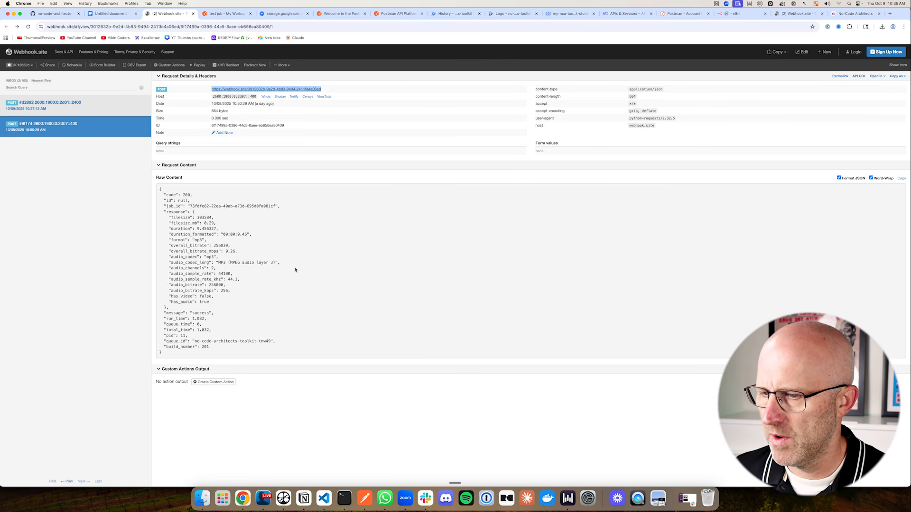
{"action": "left_click_drag", "start_coordinate": [364, 233], "coordinate": [305, 260]}
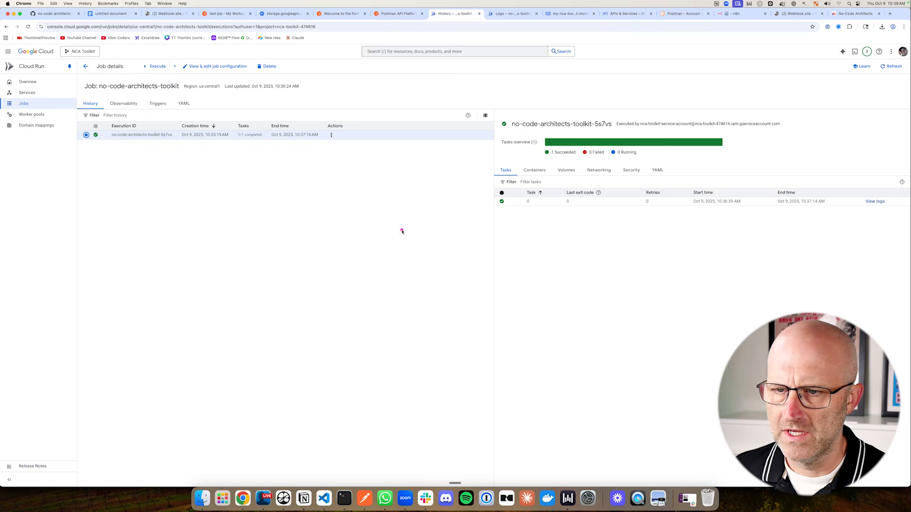
{"action": "left_click_drag", "start_coordinate": [401, 229], "coordinate": [454, 203]}
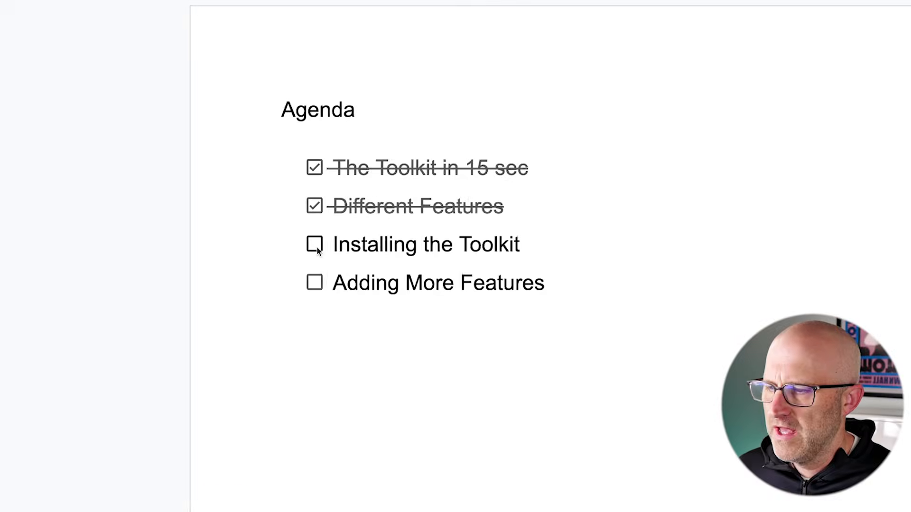
Step: Mark the agenda item "Installing the Toolkit" as done in the Google Docs checklist
{"action": "left_click", "coordinate": [315, 245]}
{"action": "left_click_drag", "start_coordinate": [153, 280], "coordinate": [285, 246]}
{"action": "left_click_drag", "start_coordinate": [220, 374], "coordinate": [279, 310]}
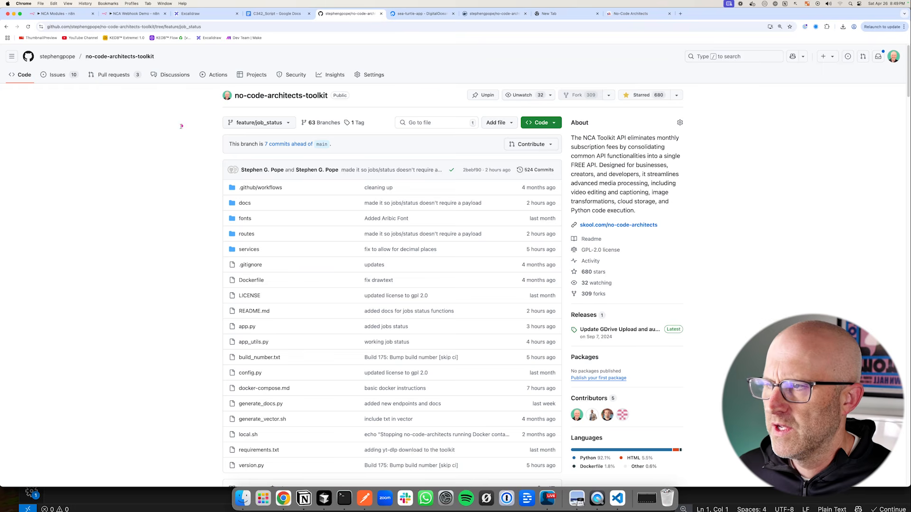
Step: Look over the no-code-architects-toolkit repository on GitHub, including its open issues and pull requests
{"action": "mouse_move", "coordinate": [157, 135]}
{"action": "left_mouse_down"}
{"action": "mouse_move", "coordinate": [221, 93]}
{"action": "mouse_move", "coordinate": [370, 122]}
{"action": "left_mouse_up"}
{"action": "left_click_drag", "start_coordinate": [159, 129], "coordinate": [203, 105]}
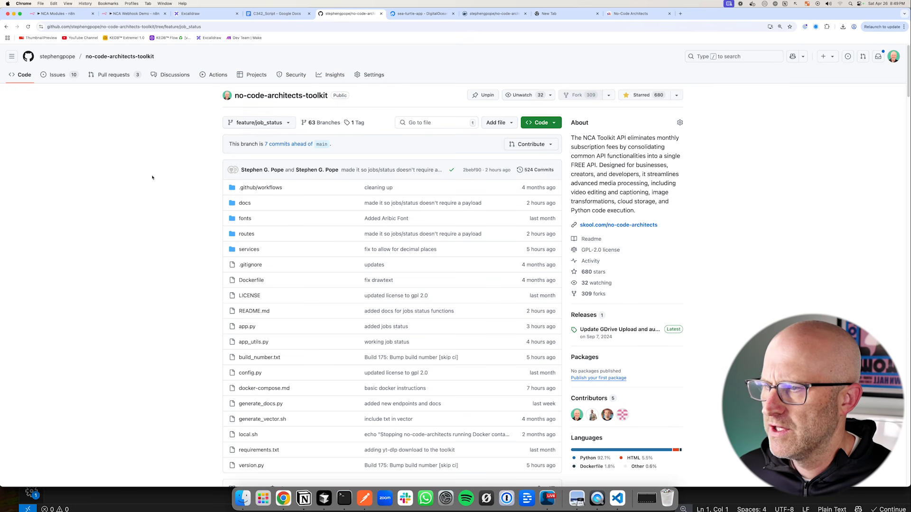
{"action": "left_click_drag", "start_coordinate": [135, 222], "coordinate": [206, 262]}
{"action": "left_click_drag", "start_coordinate": [71, 159], "coordinate": [67, 95]}
{"action": "left_click", "coordinate": [57, 76]}
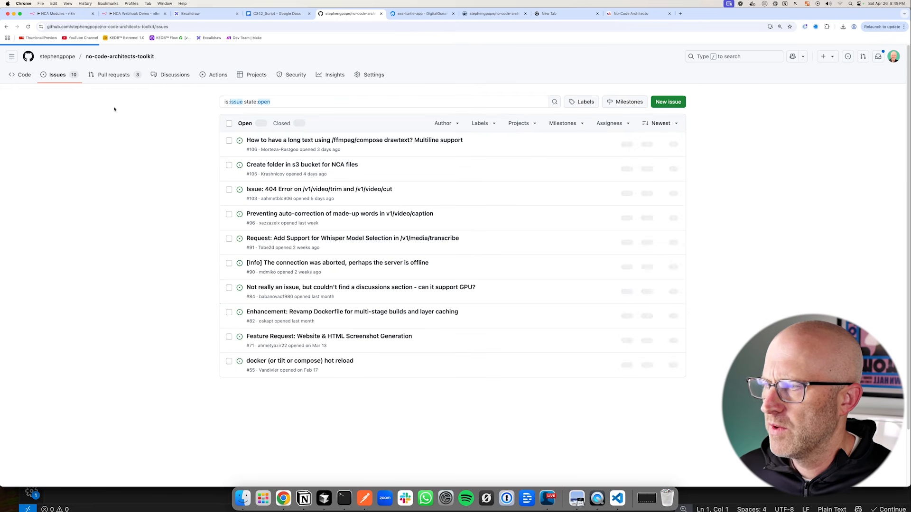
{"action": "mouse_move", "coordinate": [147, 197]}
{"action": "left_mouse_down"}
{"action": "mouse_move", "coordinate": [191, 144]}
{"action": "mouse_move", "coordinate": [199, 215]}
{"action": "left_mouse_up"}
{"action": "left_click", "coordinate": [114, 75]}
{"action": "left_click_drag", "start_coordinate": [141, 161], "coordinate": [212, 143]}
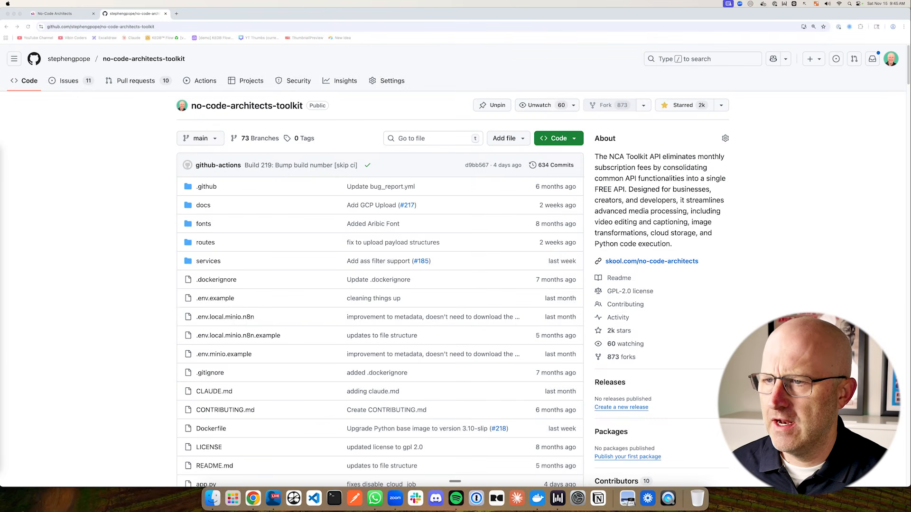
Step: Switch to the No-Code Architects community on Skool and look over its community page
{"action": "left_click", "coordinate": [81, 17]}
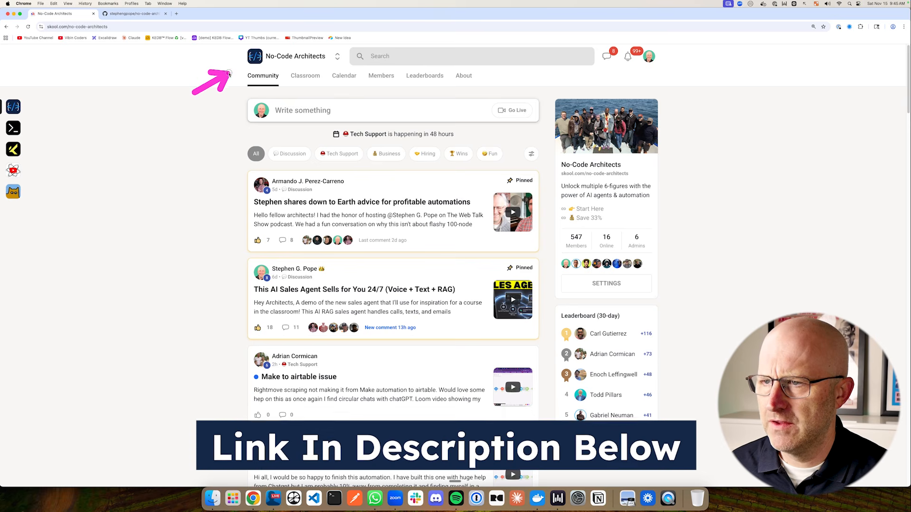
{"action": "left_click", "coordinate": [319, 83]}
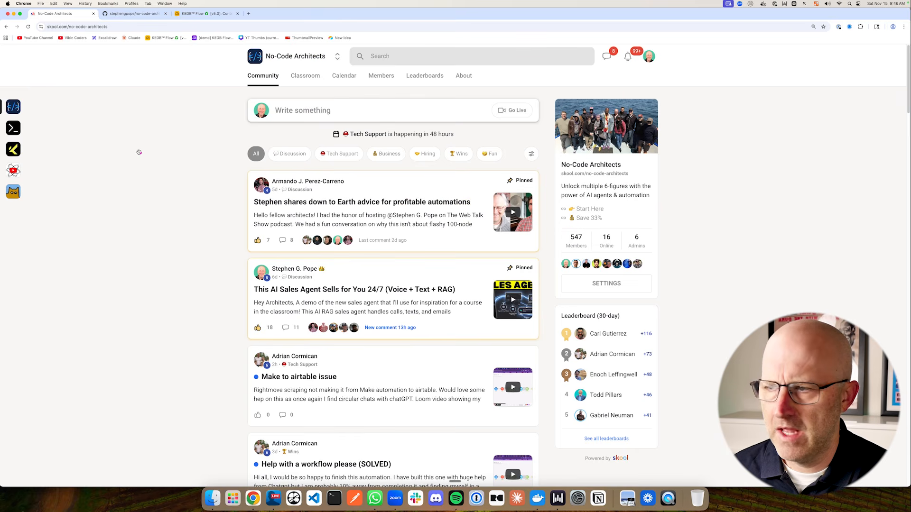
{"action": "left_click_drag", "start_coordinate": [132, 133], "coordinate": [183, 150]}
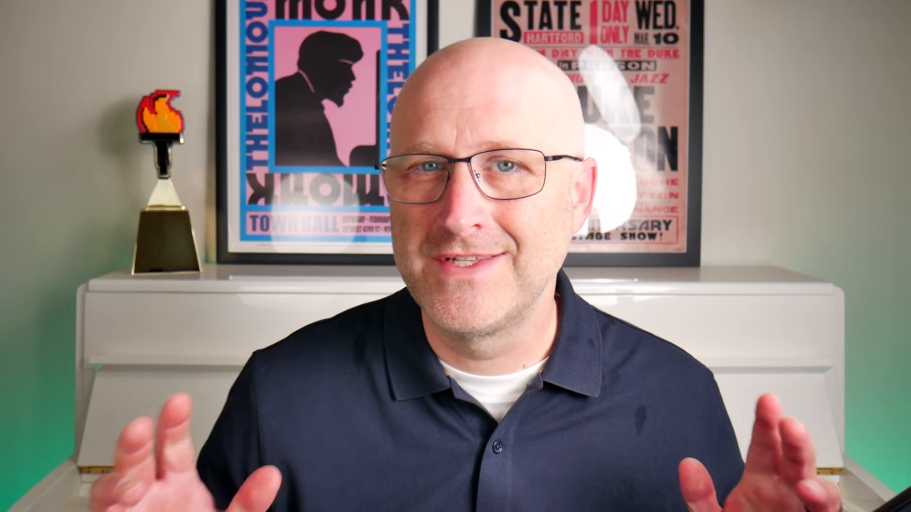